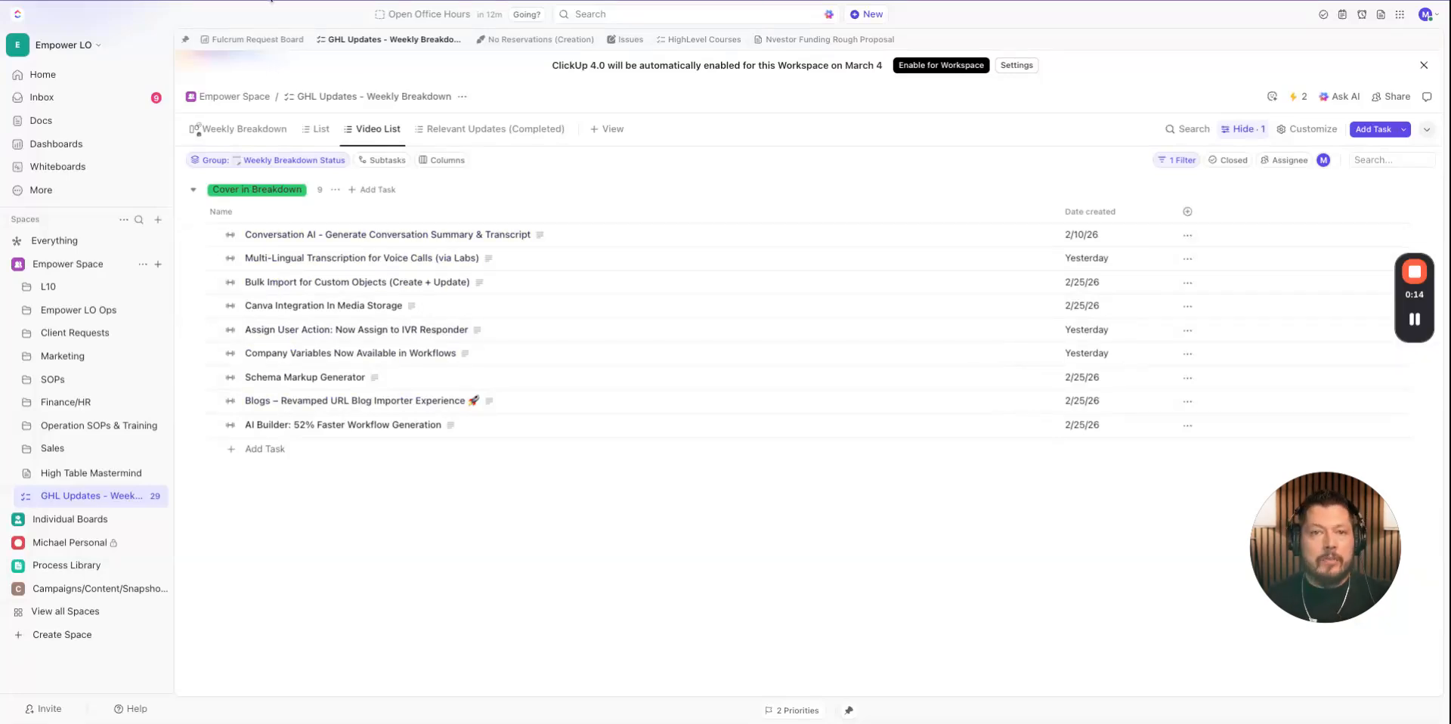
Step: Switch to the Empower LO Conversation AI dashboard and close the open conversation summary
click(272, 1)
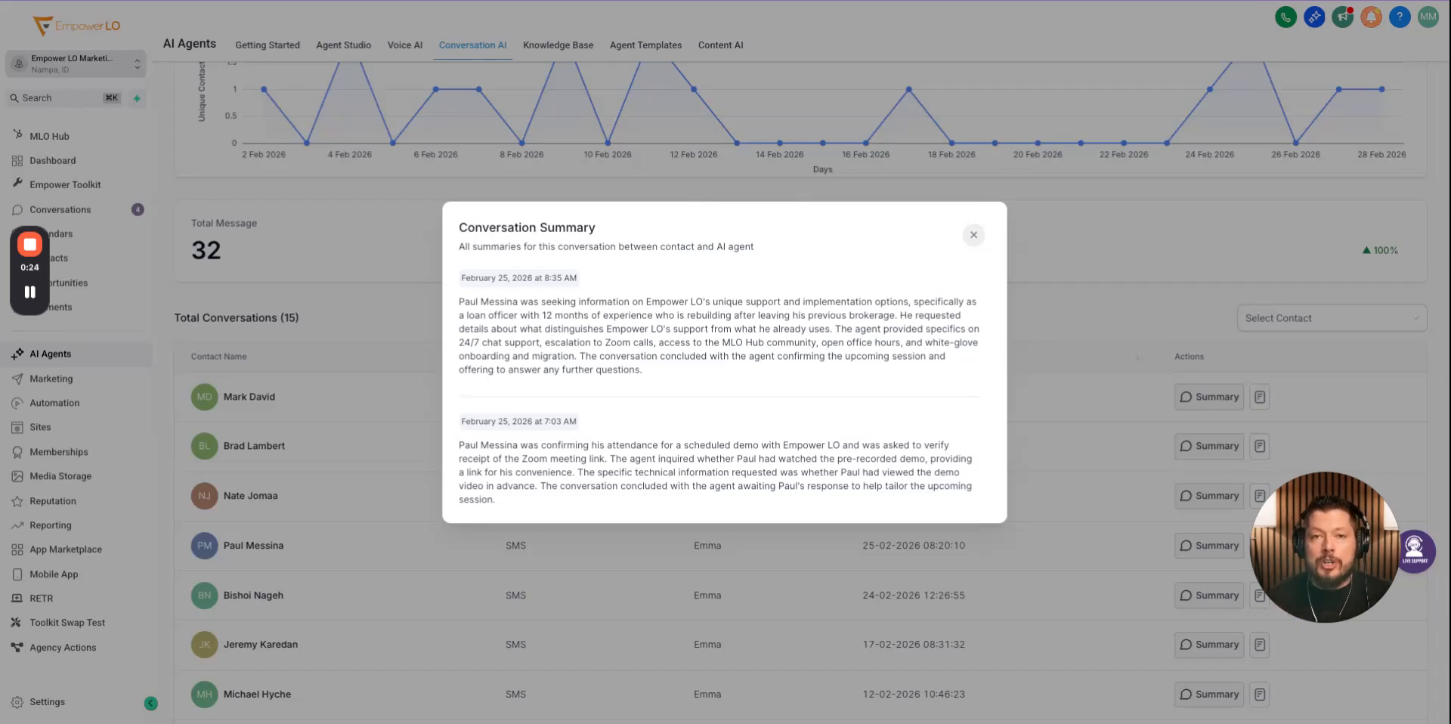
click(973, 235)
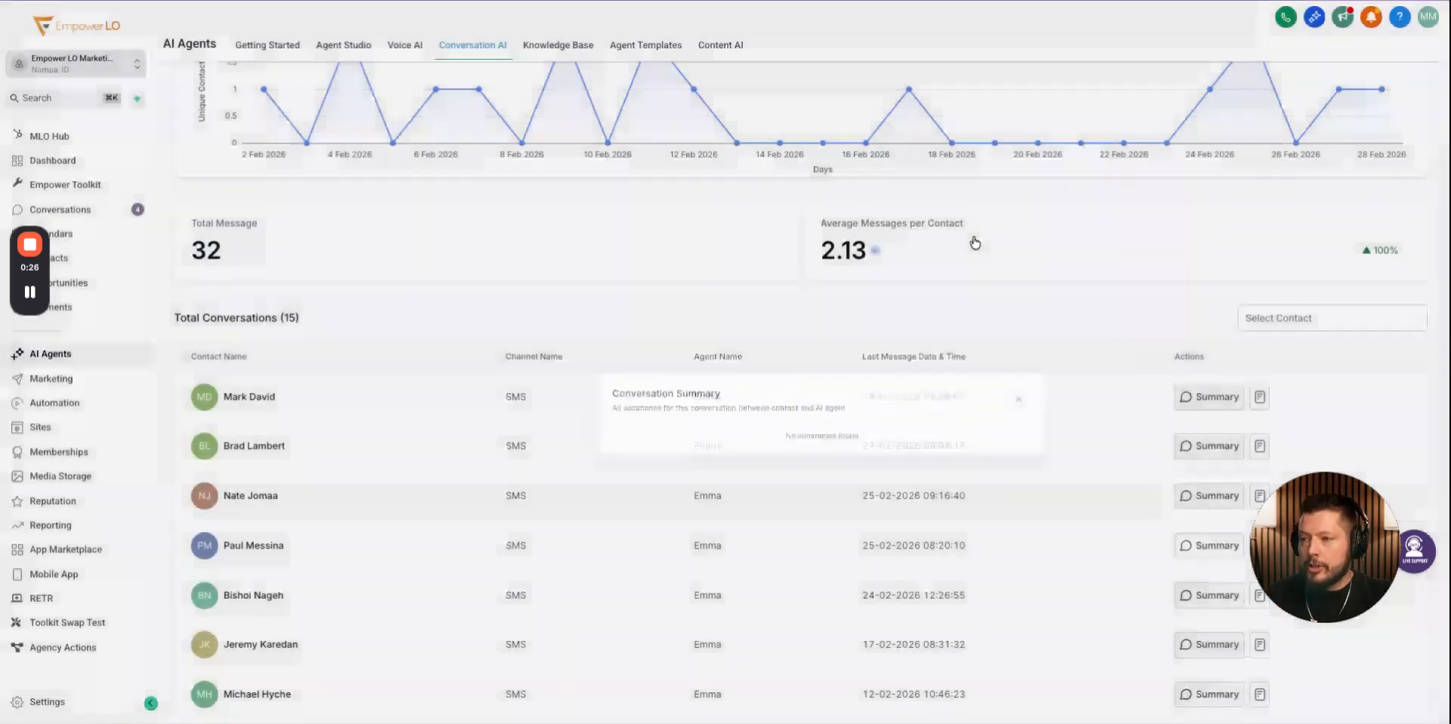
scroll(639, 234, up, 5)
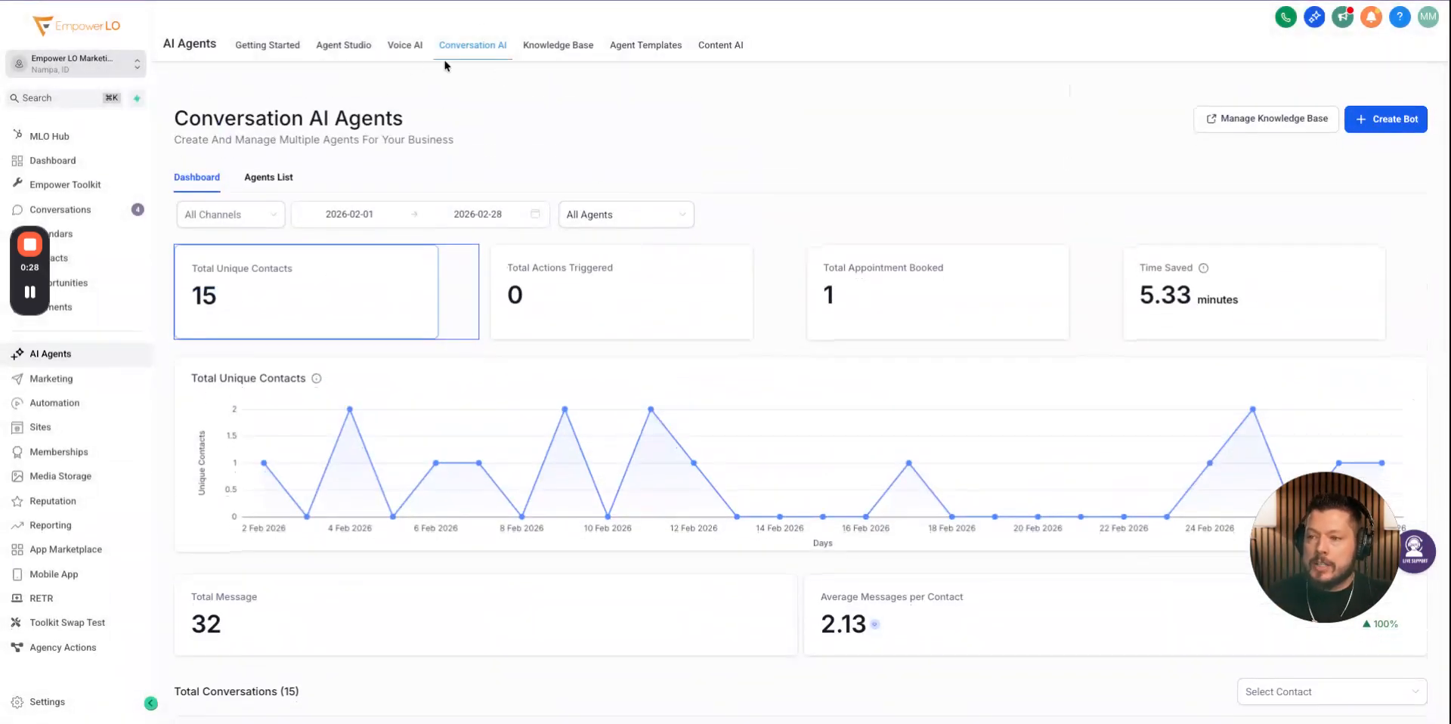
Step: Open the Emma bot for editing from the Conversation AI agents list
click(257, 56)
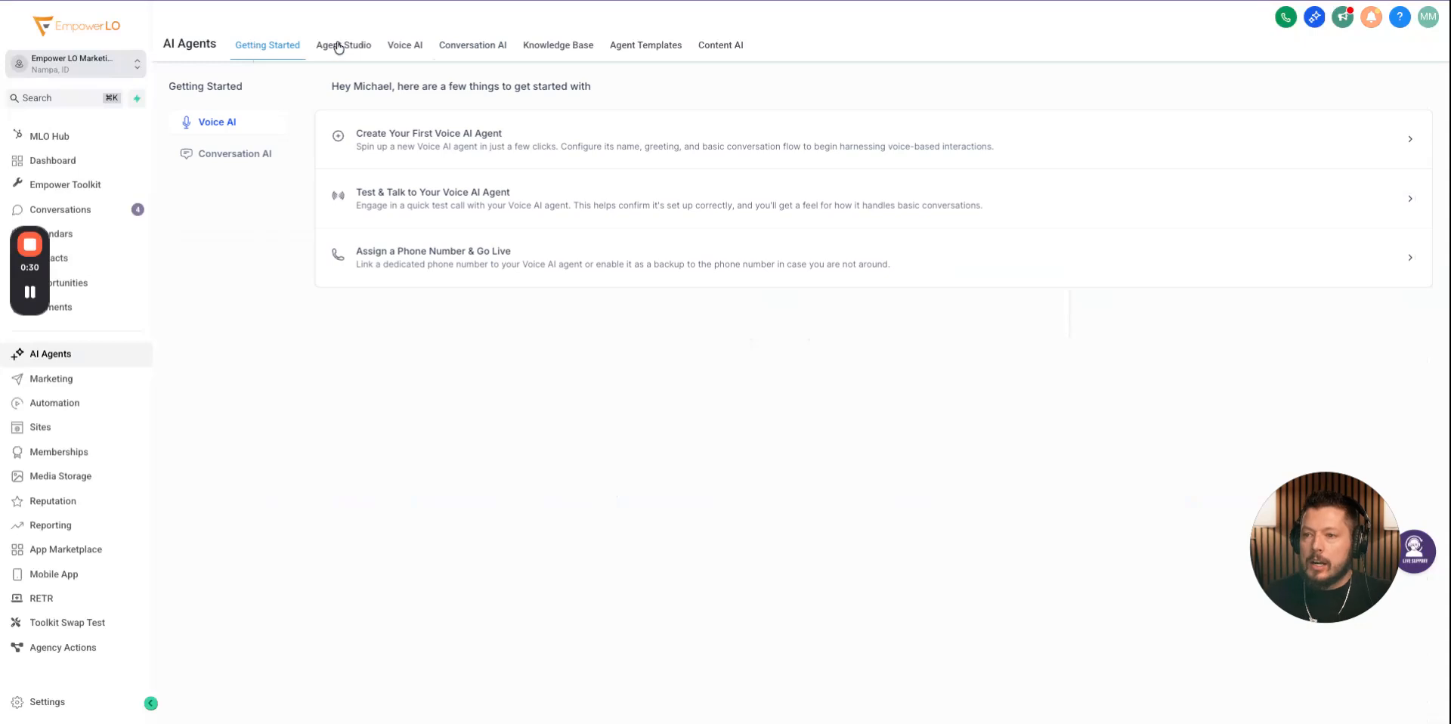
click(463, 47)
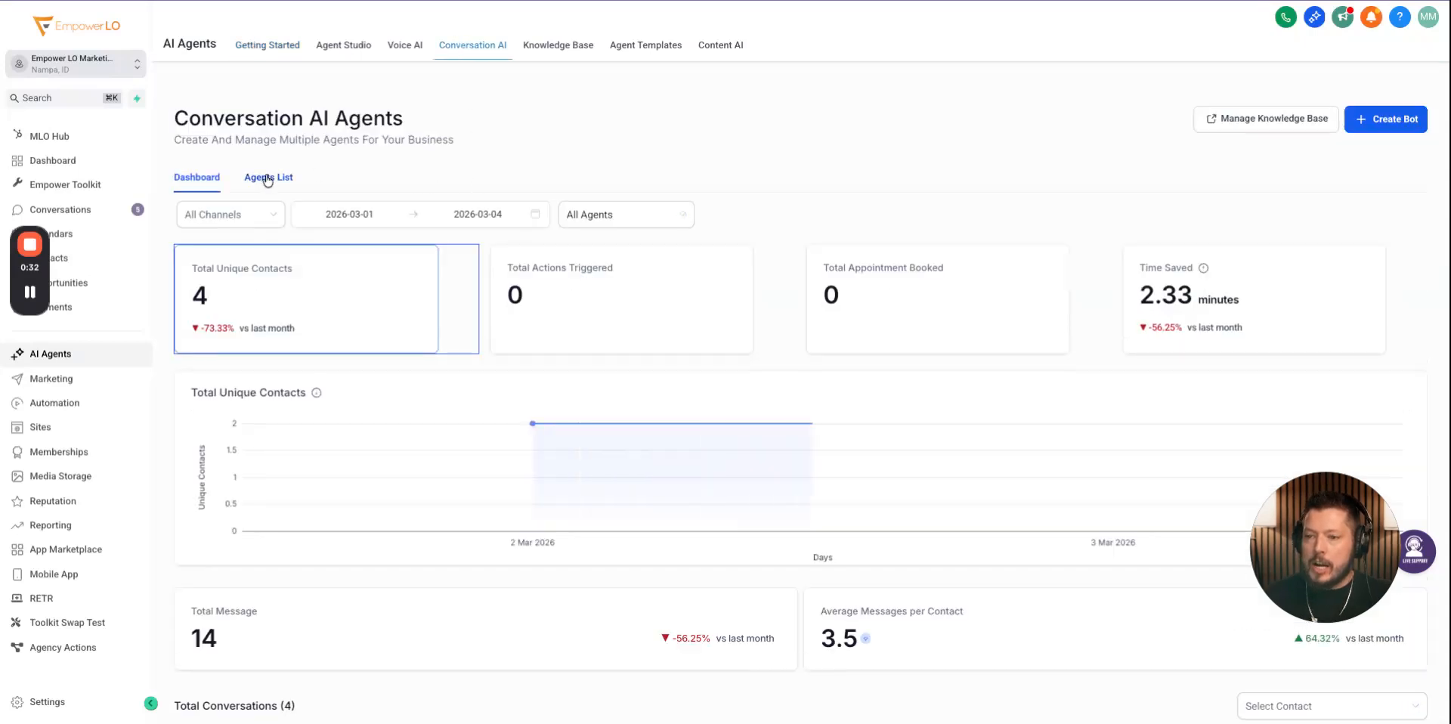
click(268, 177)
click(1365, 356)
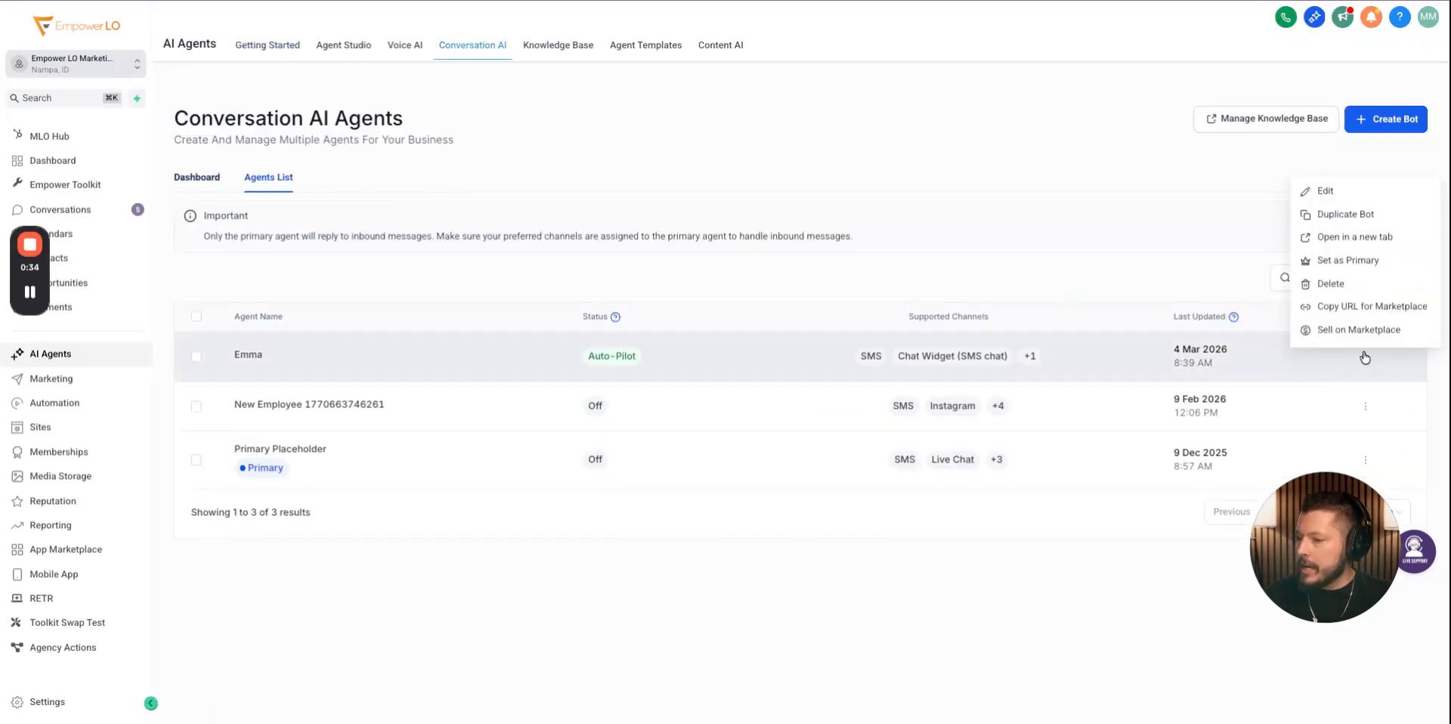
click(1327, 195)
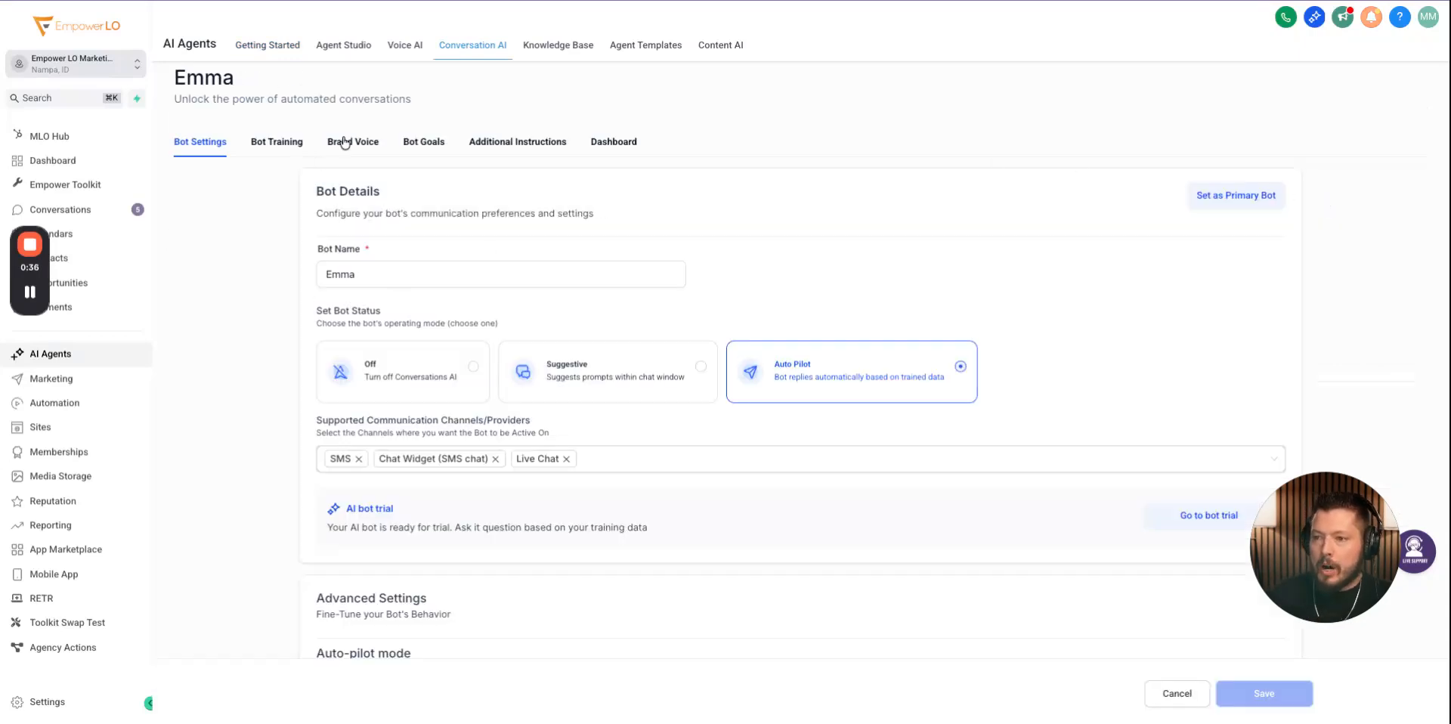
Step: Review the Emma bot's goals, covering the email notification settings and the conversation summary preference
click(435, 143)
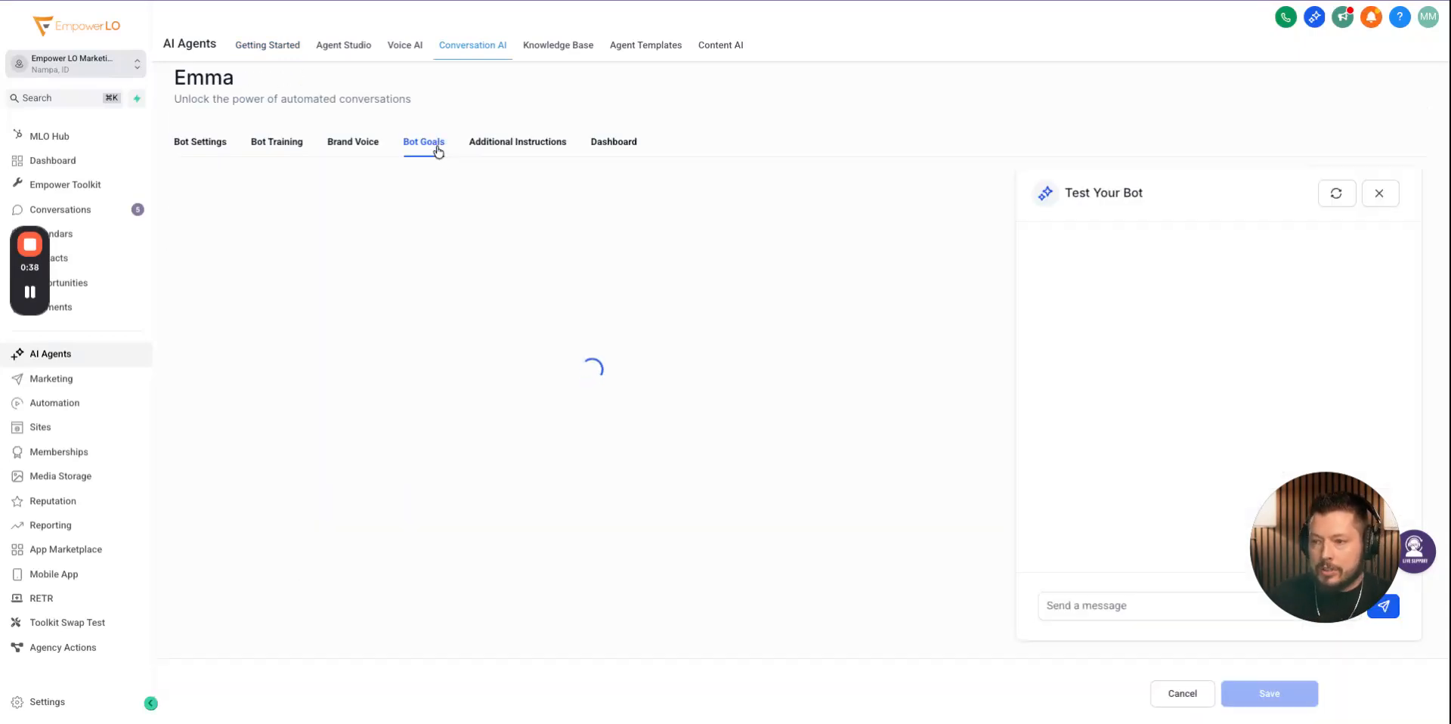
scroll(456, 298, down, 5)
scroll(591, 406, down, 6)
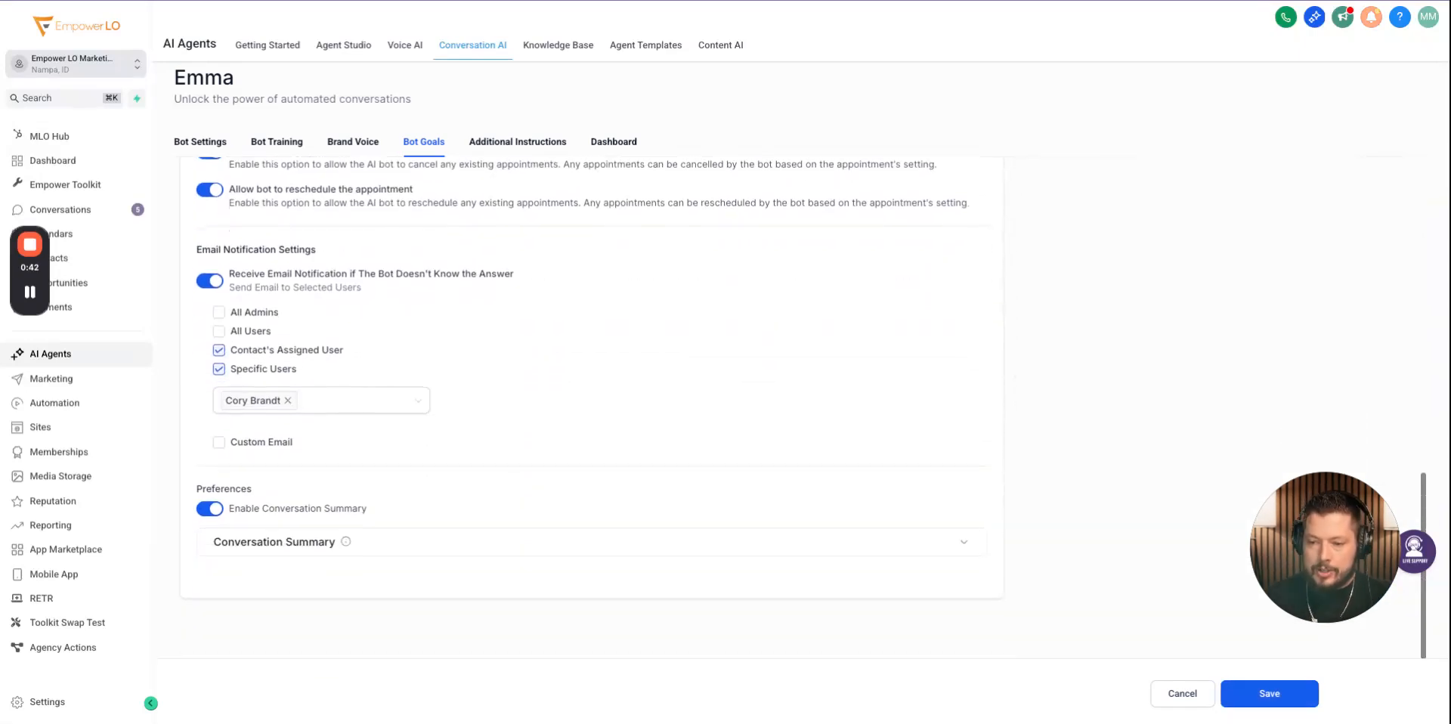
scroll(454, 313, up, 1)
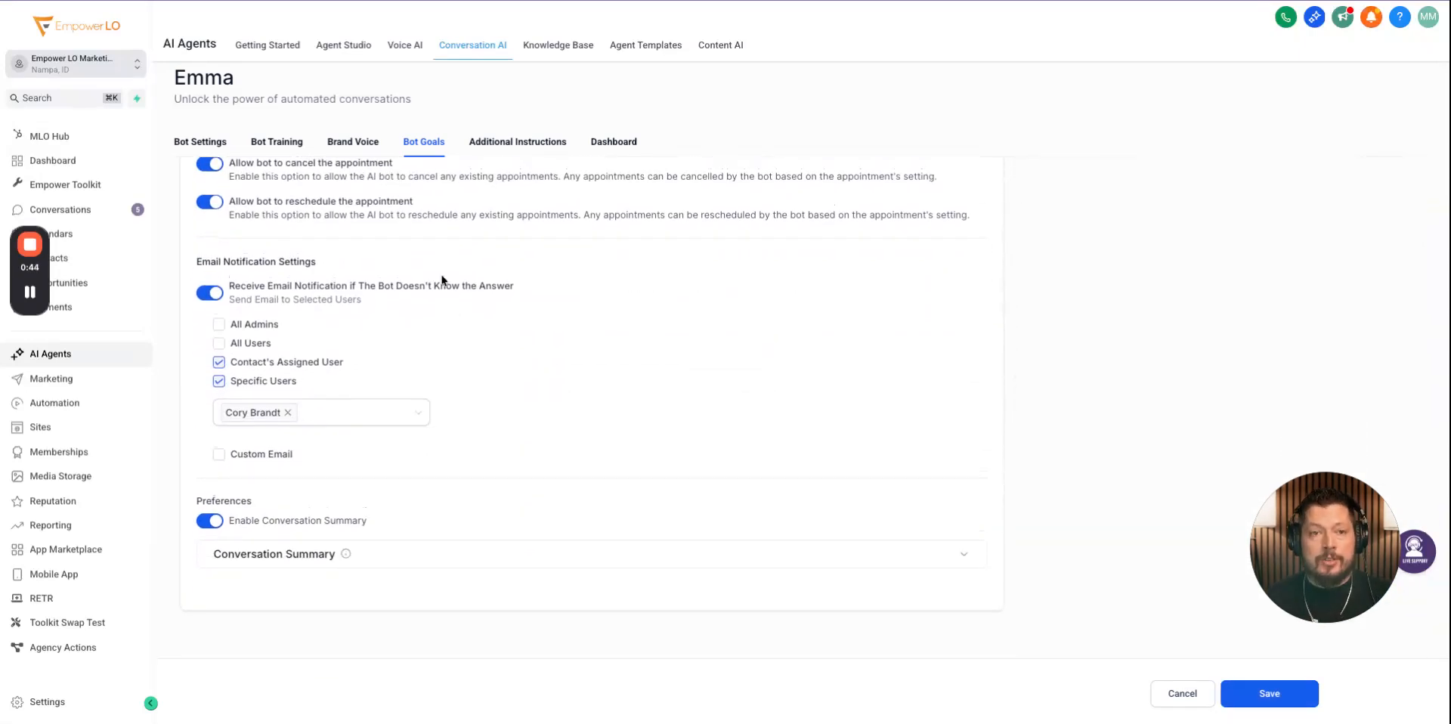
scroll(445, 279, up, 2)
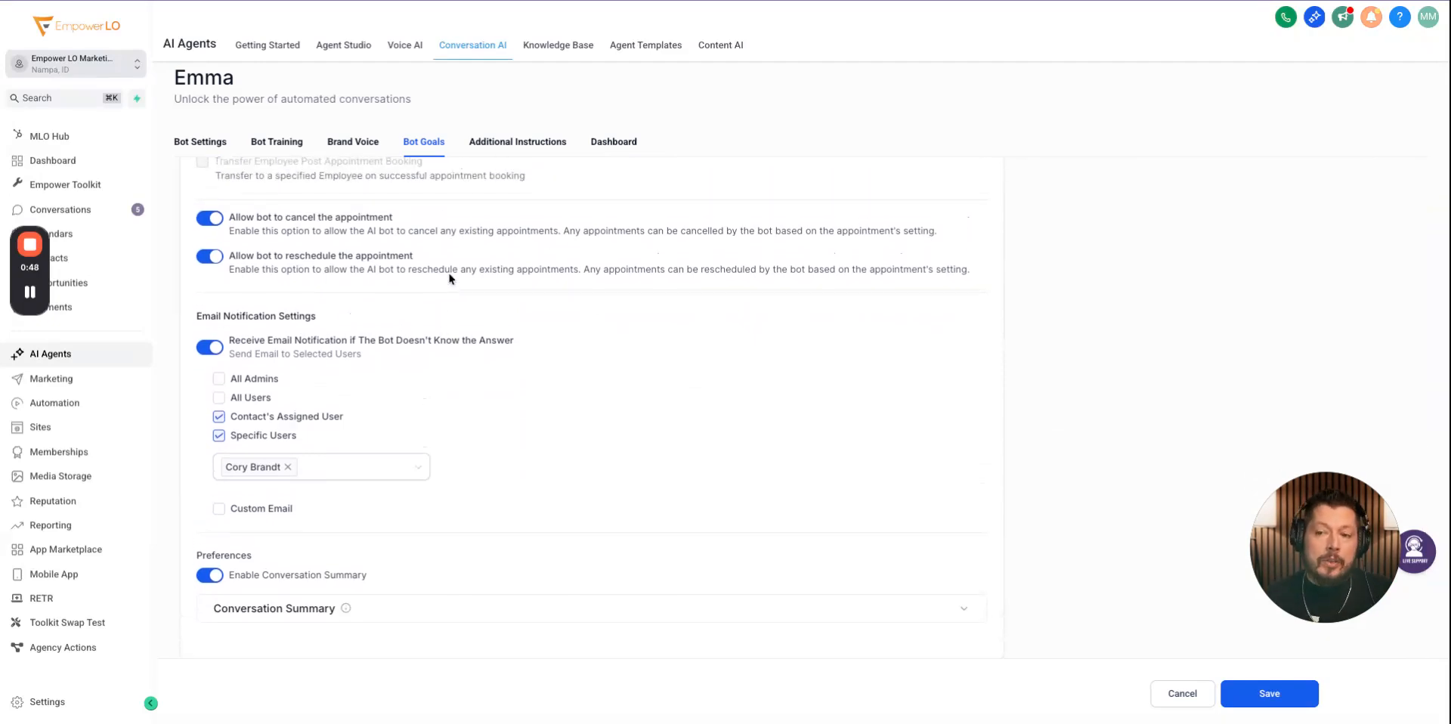
scroll(504, 459, down, 2)
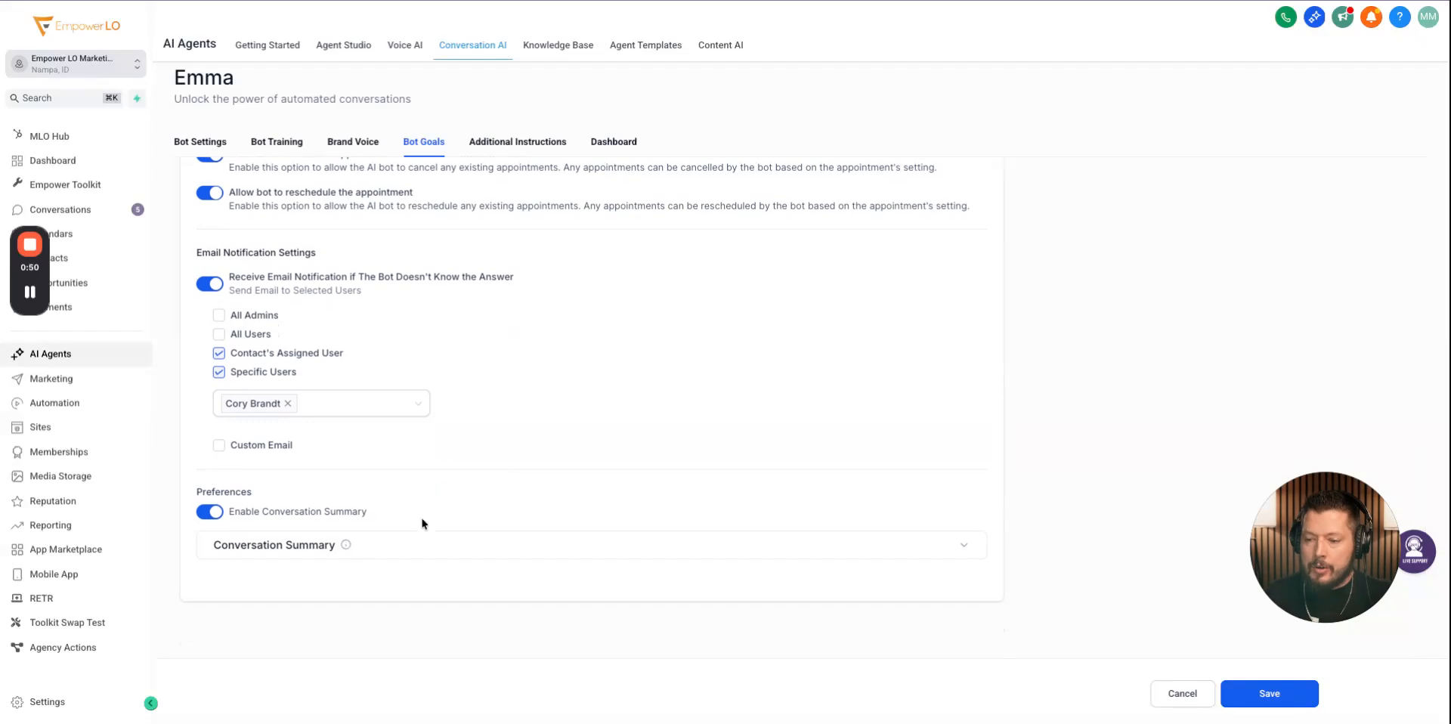
scroll(392, 446, up, 1)
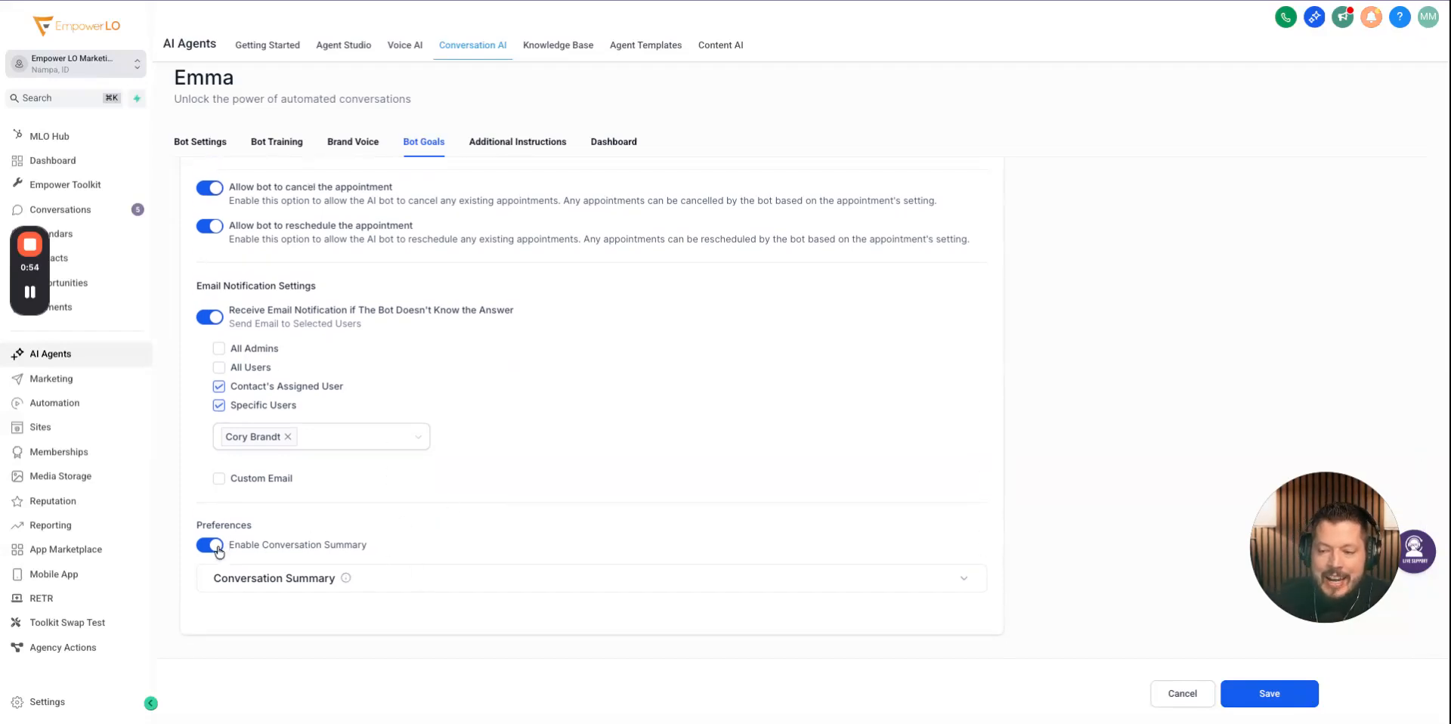
Step: Expand the Conversation Summary settings and review the inactivity time, minimum messages, workflow trigger and custom field options
click(964, 579)
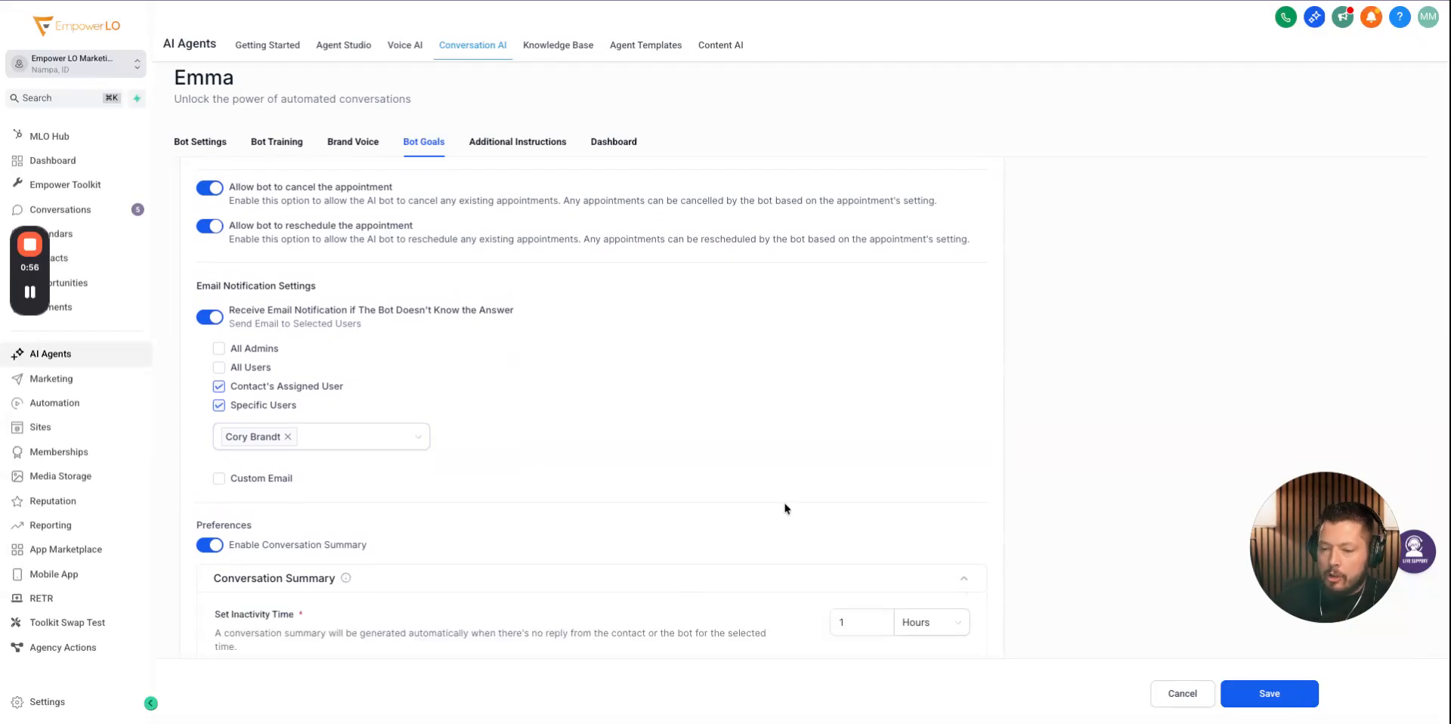
scroll(607, 492, down, 5)
scroll(607, 492, down, 1)
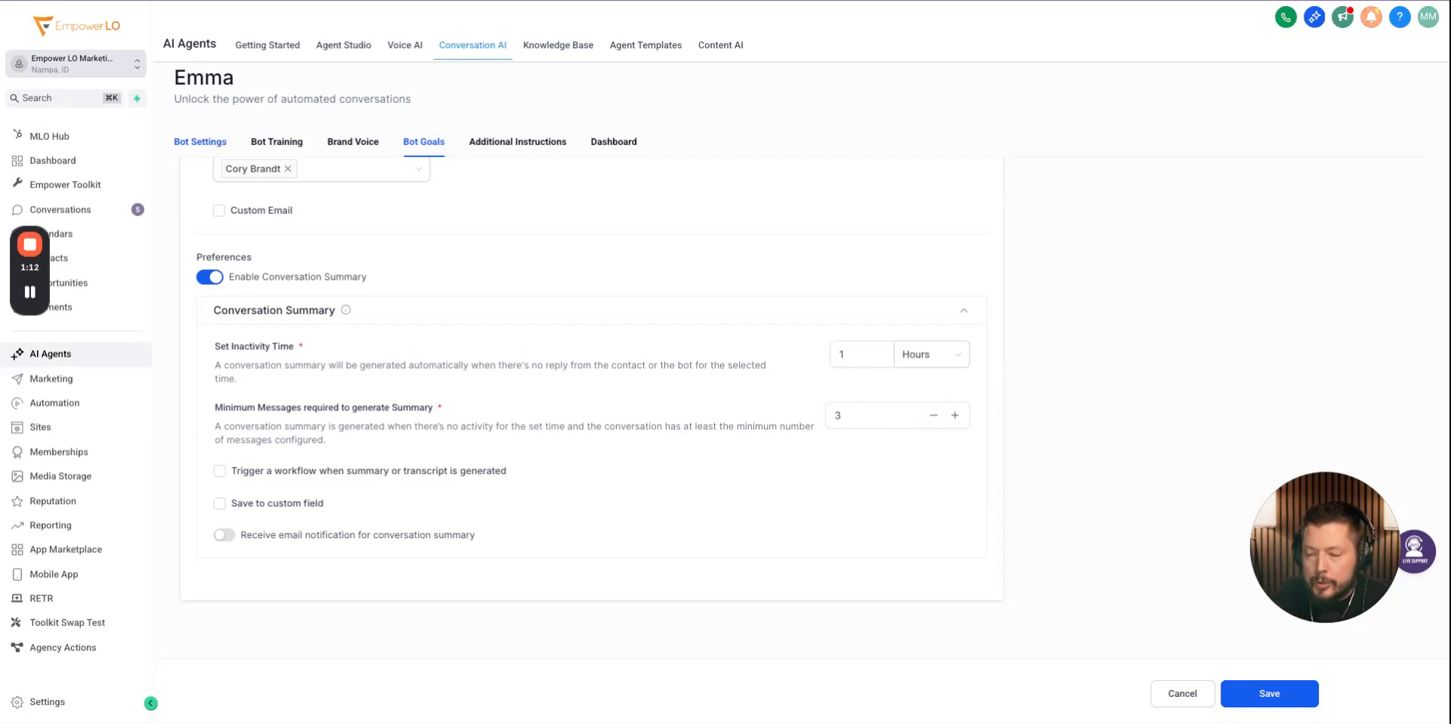
Step: Return to the Conversation AI dashboard and read the conversation summary of the first listed contact
click(200, 142)
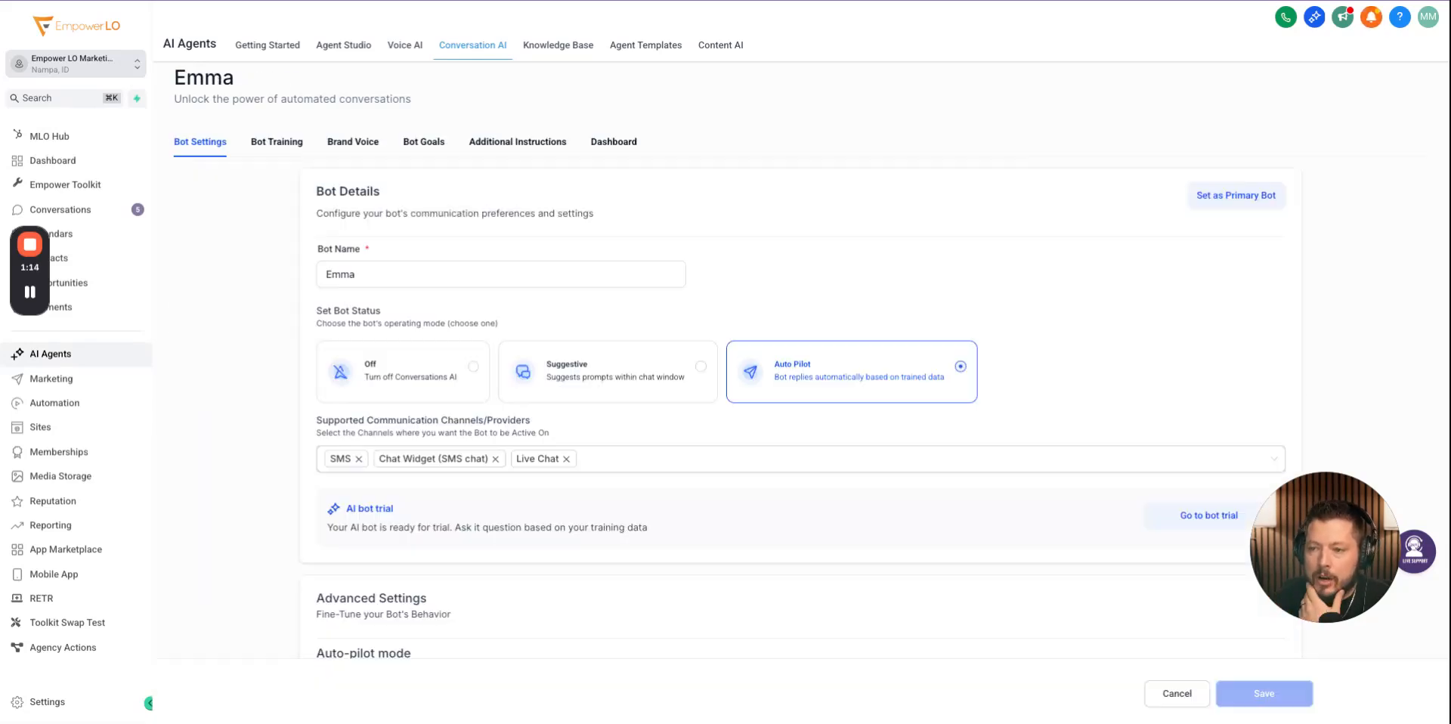
click(465, 45)
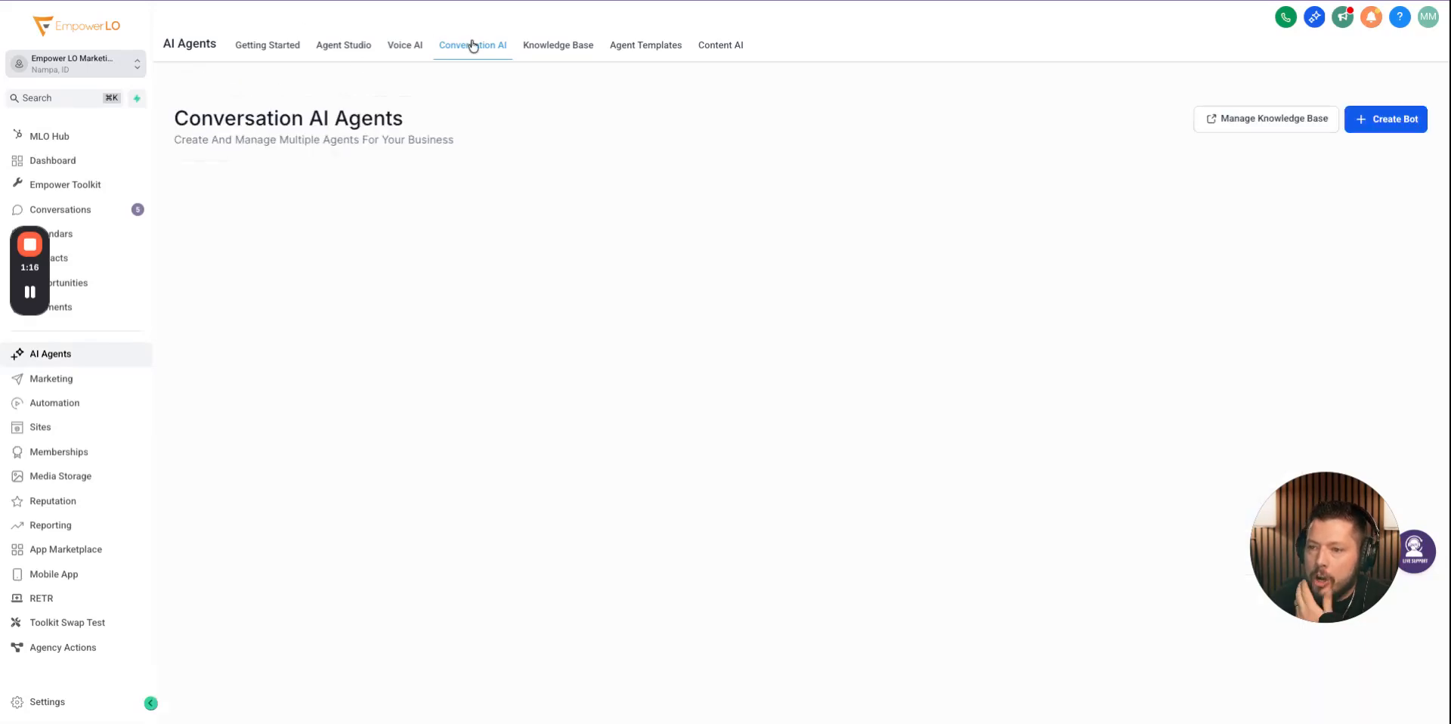
scroll(292, 353, down, 5)
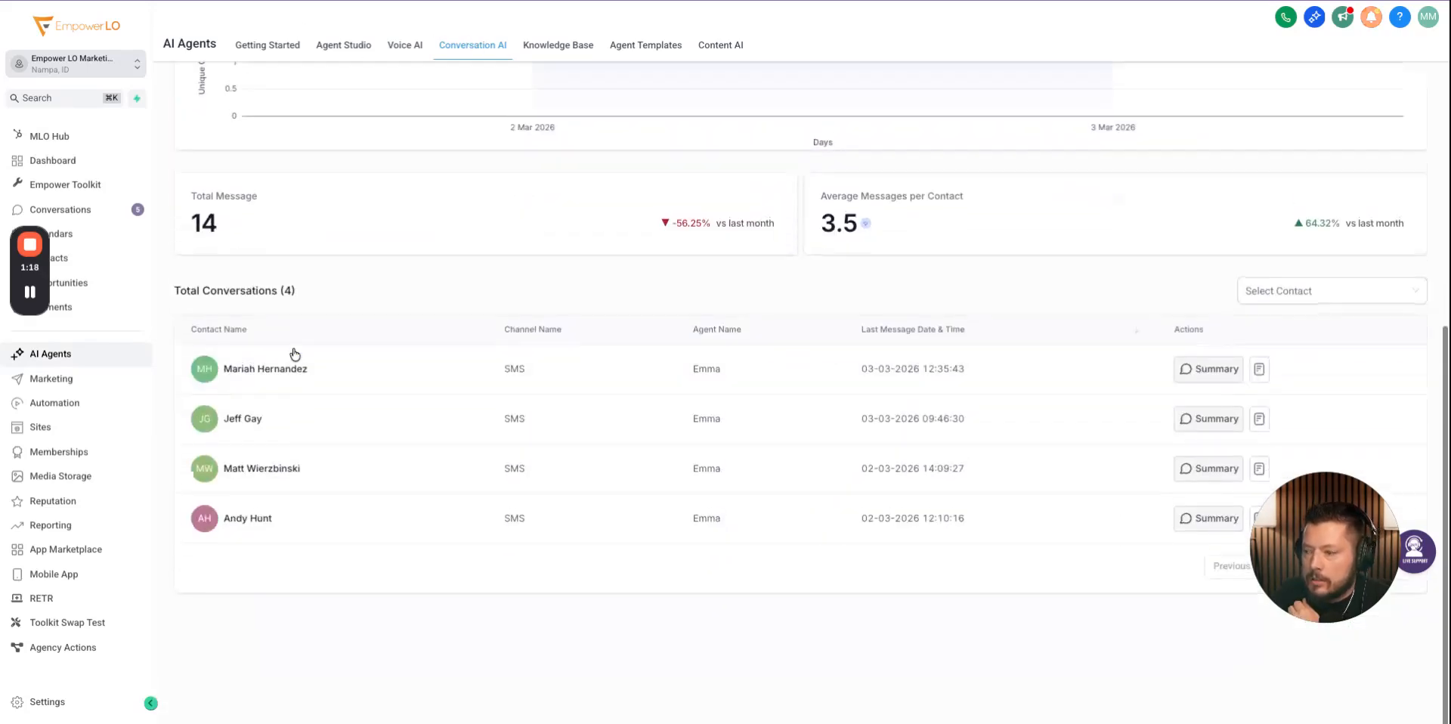
click(1222, 378)
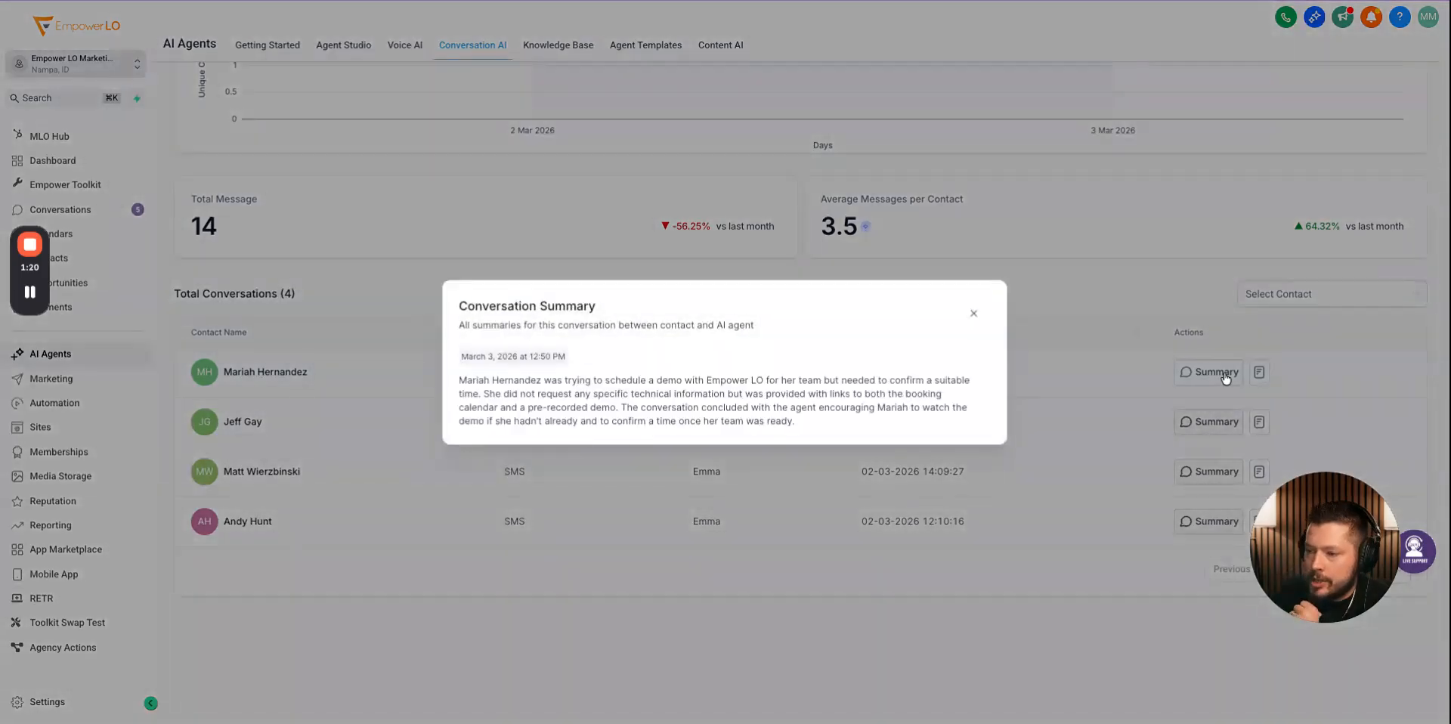
double_click(545, 386)
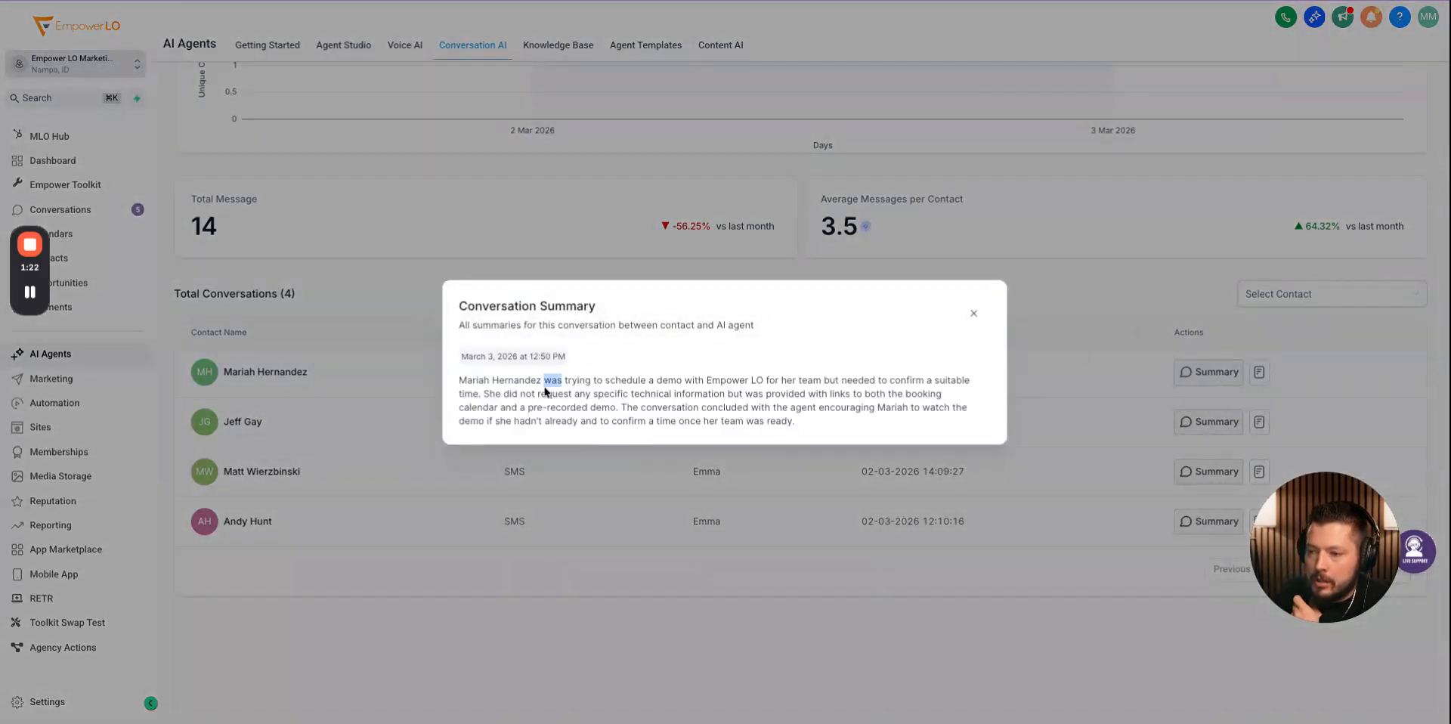
click(974, 313)
Step: Read the first contact's conversation transcript, checking its Workflow, Contact and AI message labels, and close it
click(1259, 373)
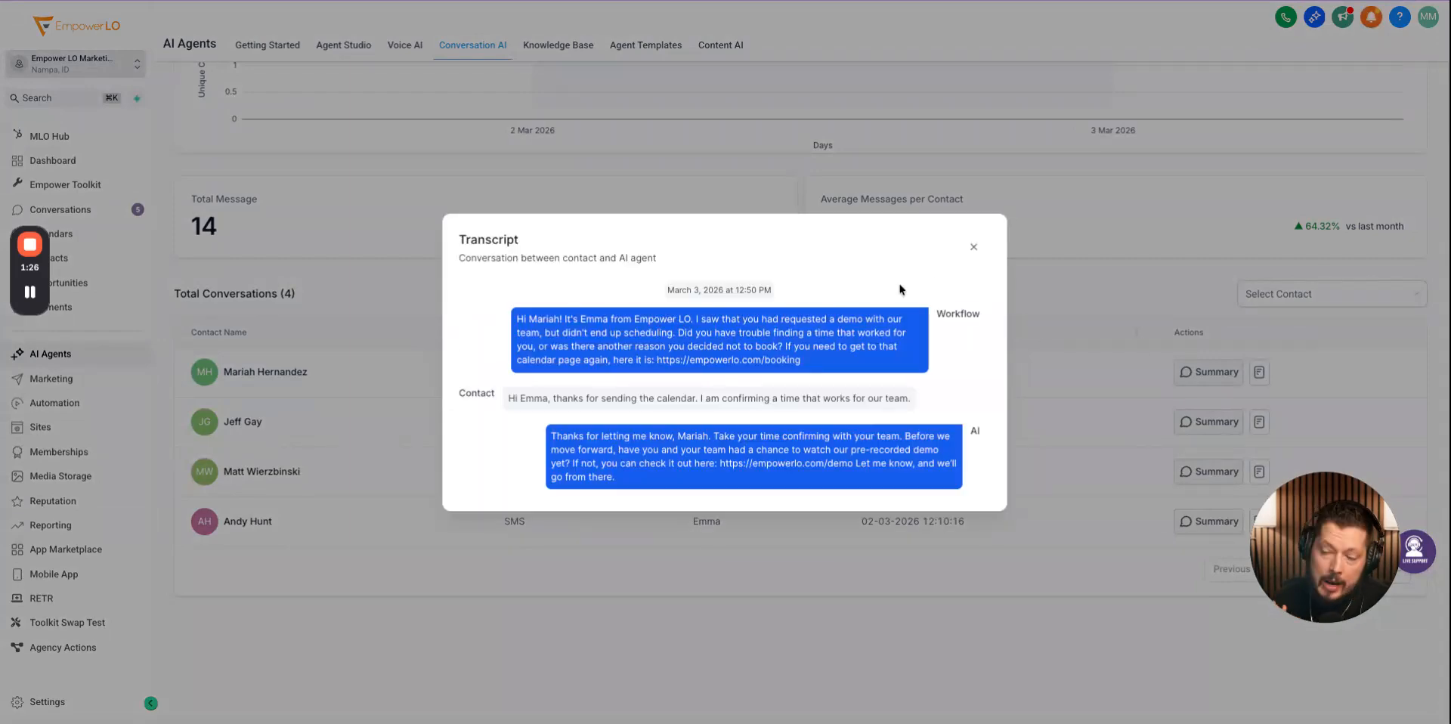
triple_click(761, 313)
double_click(963, 312)
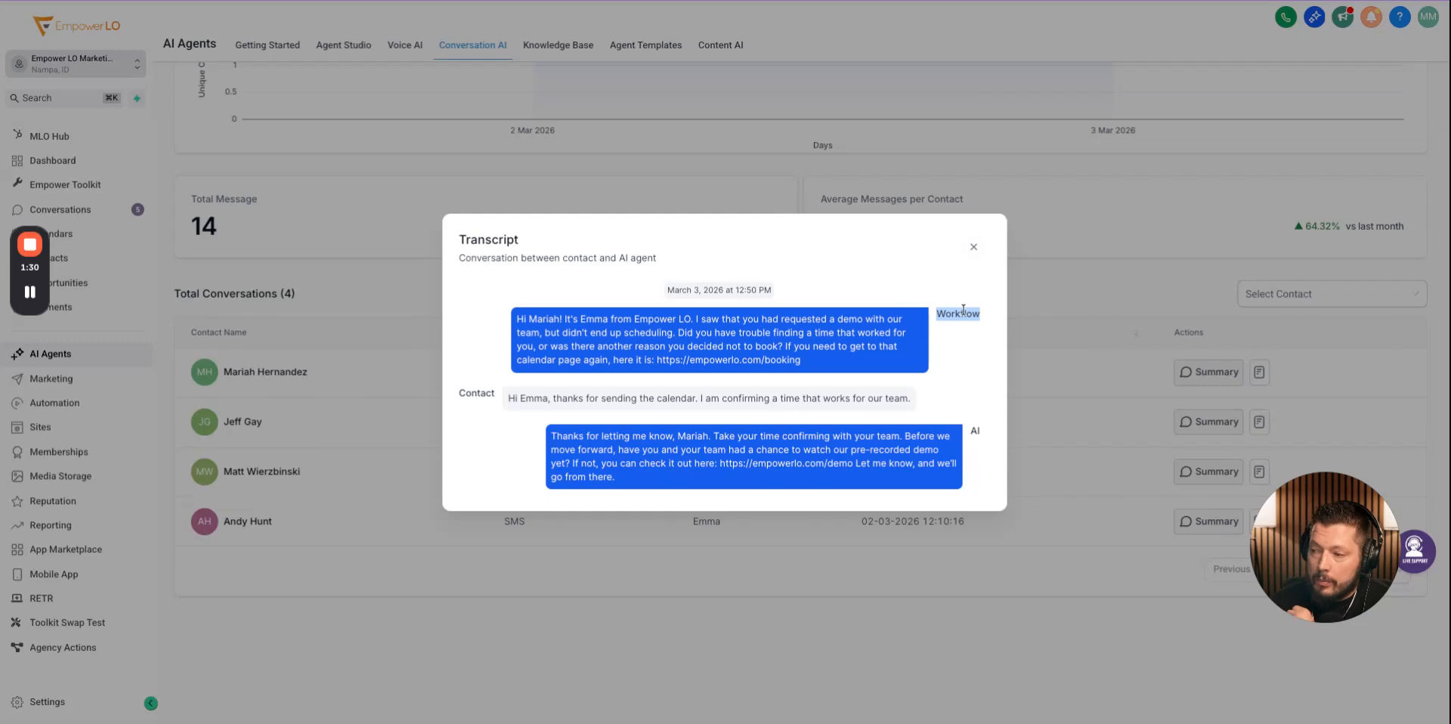
click(487, 393)
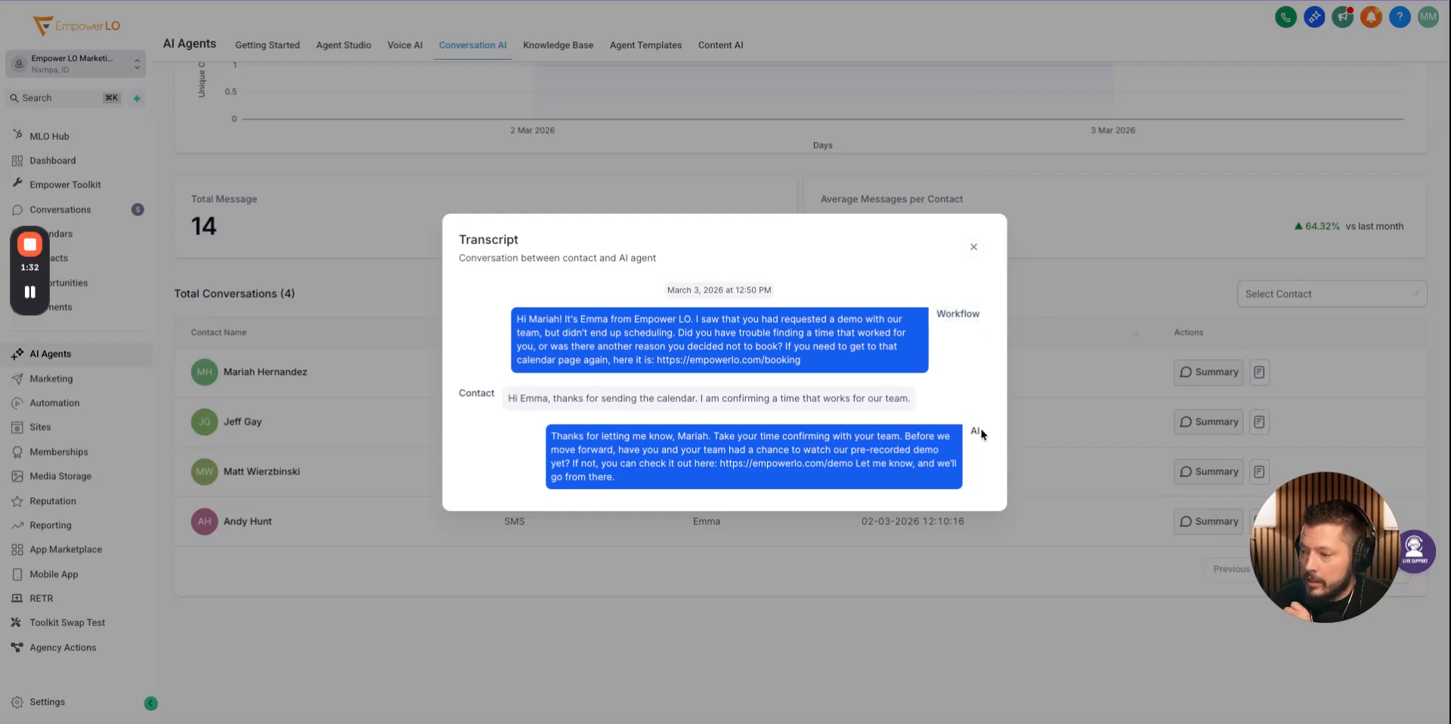
click(975, 249)
scroll(610, 282, up, 4)
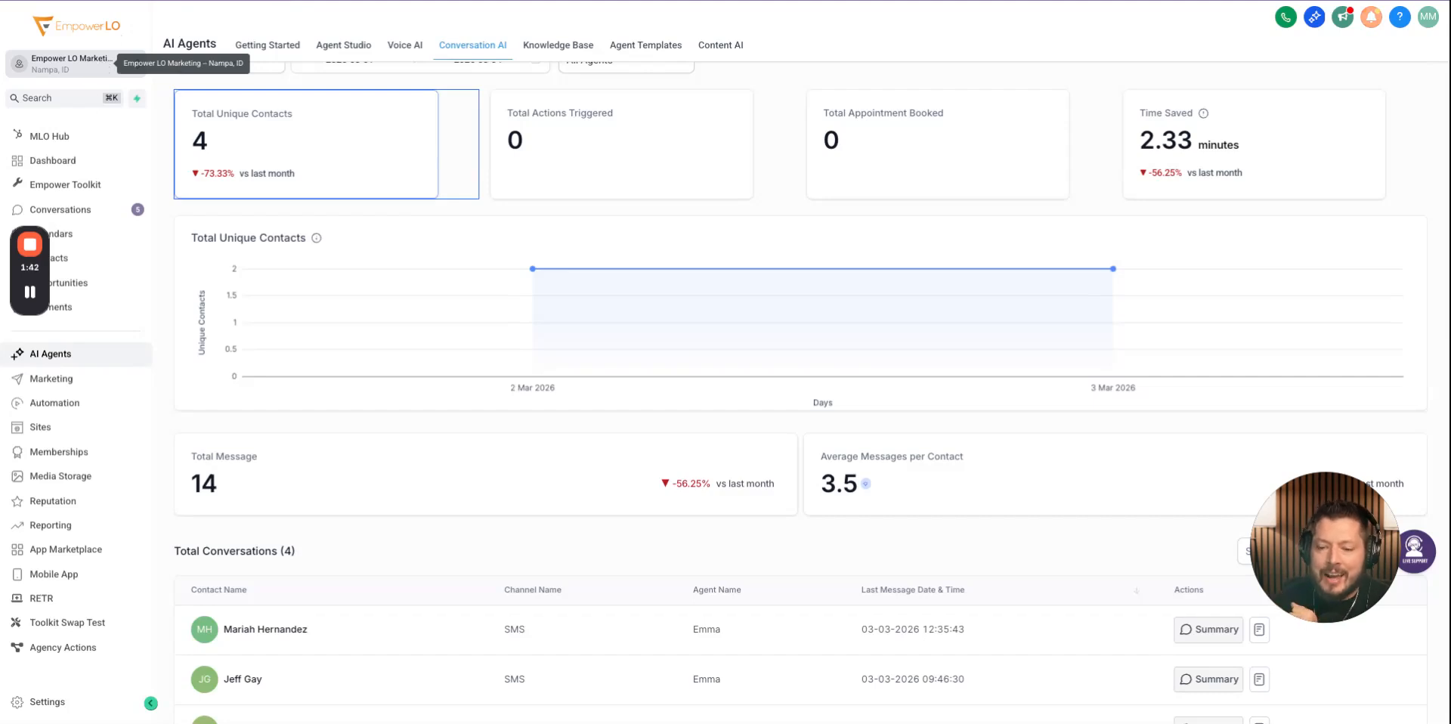
Step: Open the Labs page in the account settings
click(40, 702)
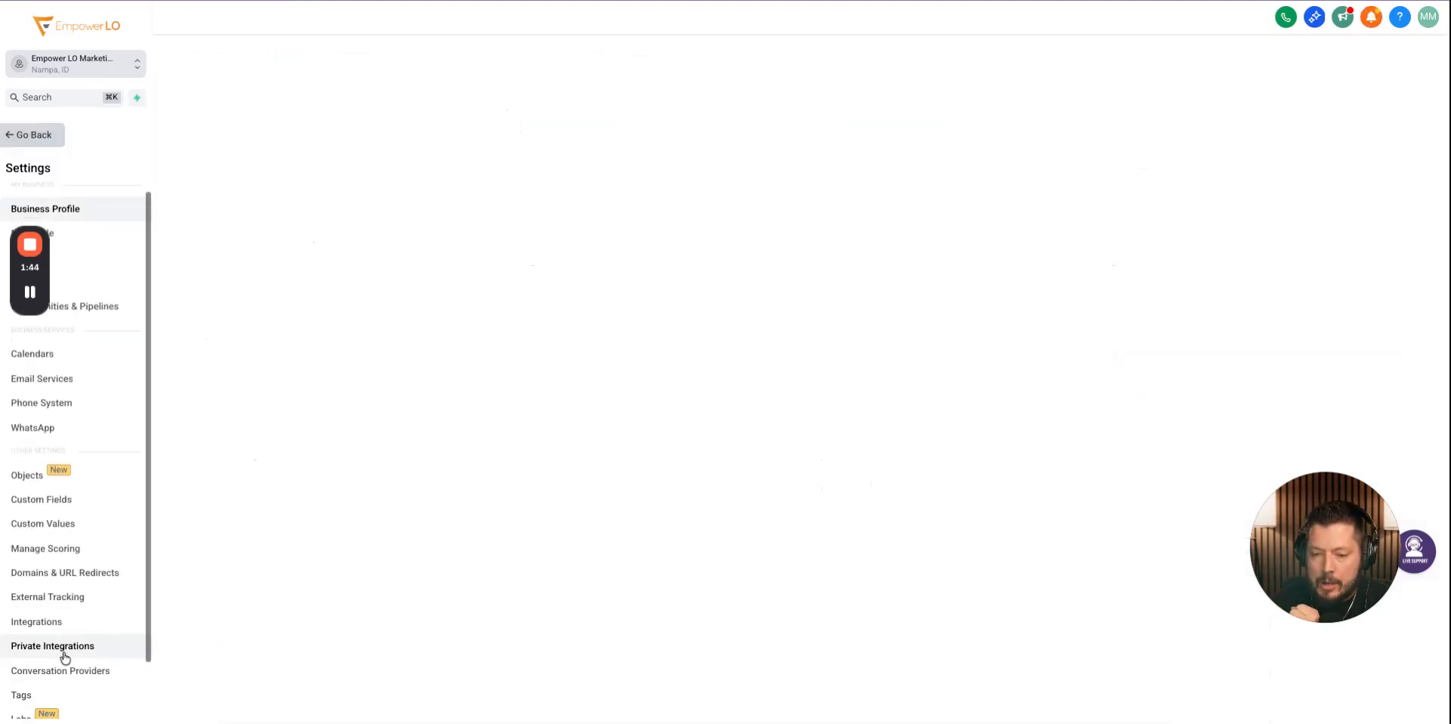
scroll(65, 658, down, 1)
click(40, 664)
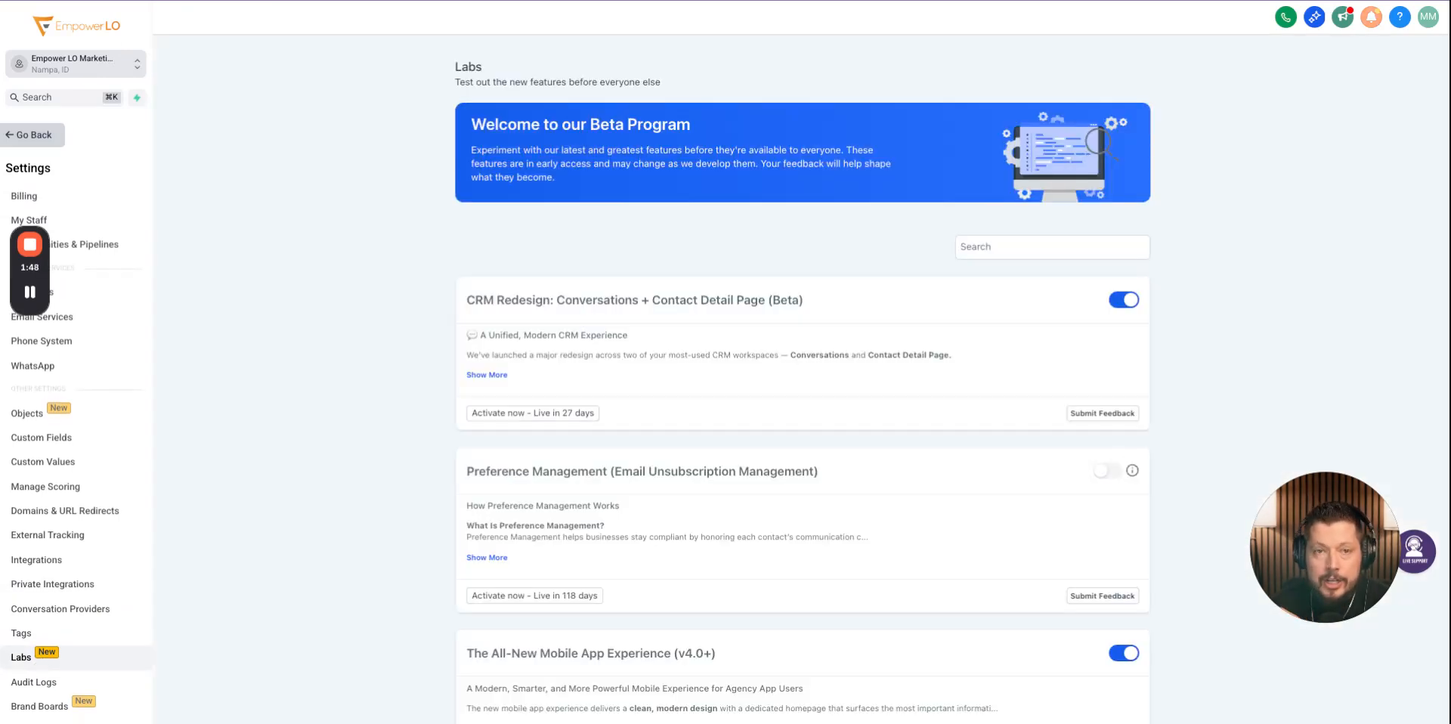
Step: Browse the full list of Labs beta features, checking their activation toggles and go-live timing down to Multi Lingual Transcription
scroll(858, 317, down, 3)
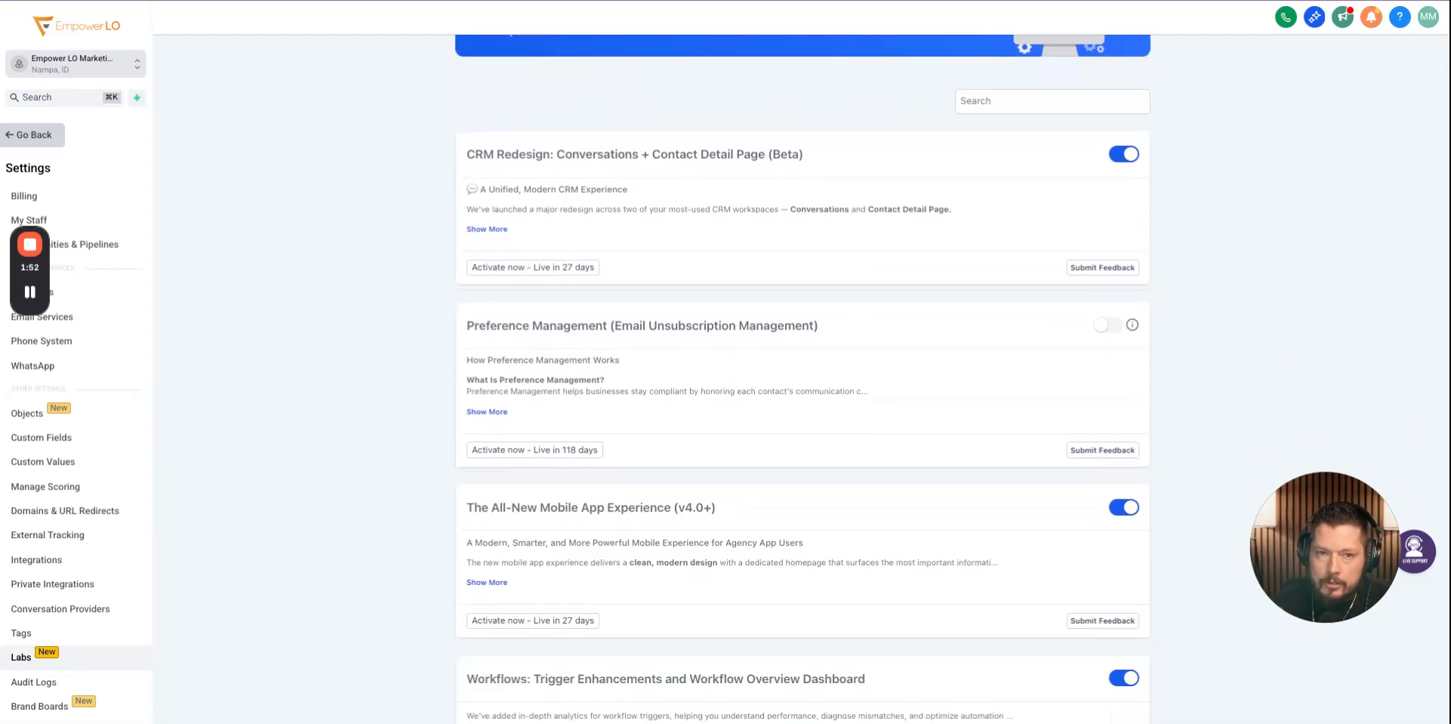
scroll(858, 319, down, 2)
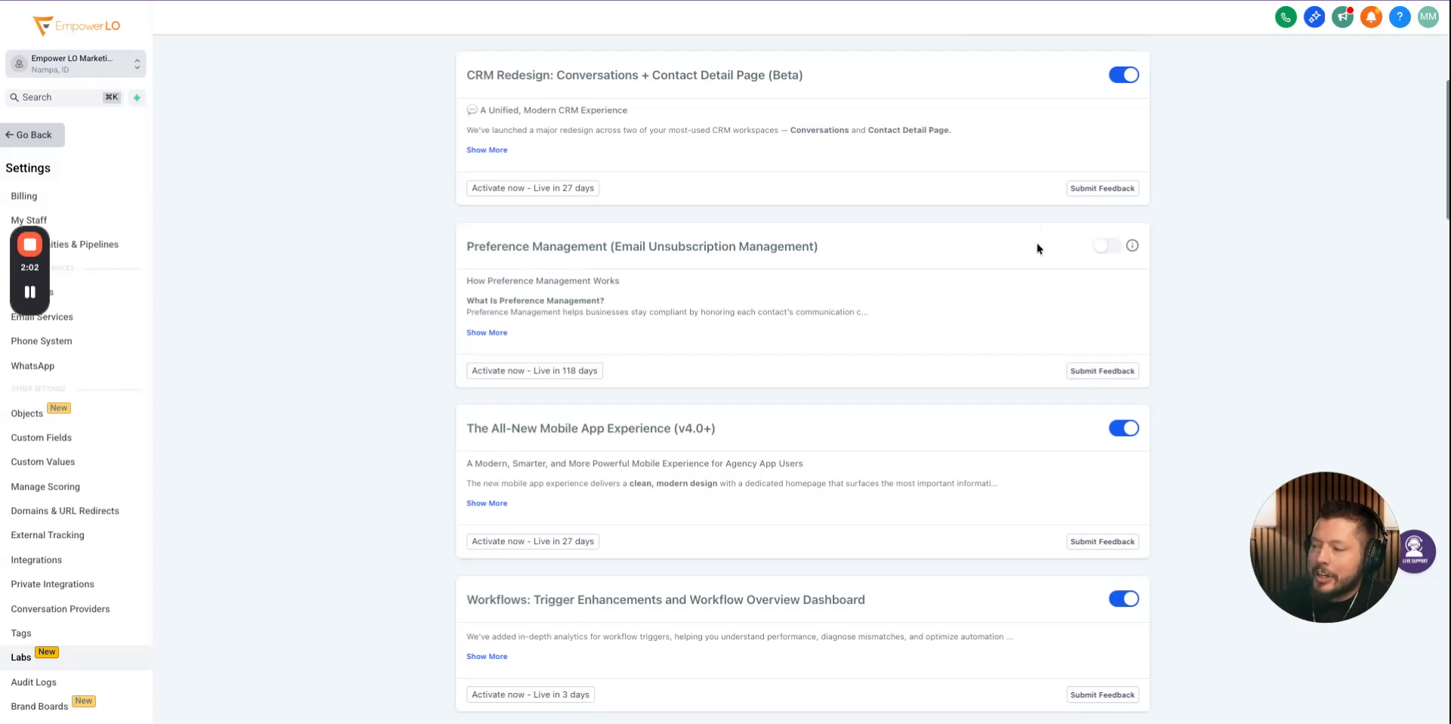
scroll(1038, 248, down, 1)
scroll(1038, 248, up, 4)
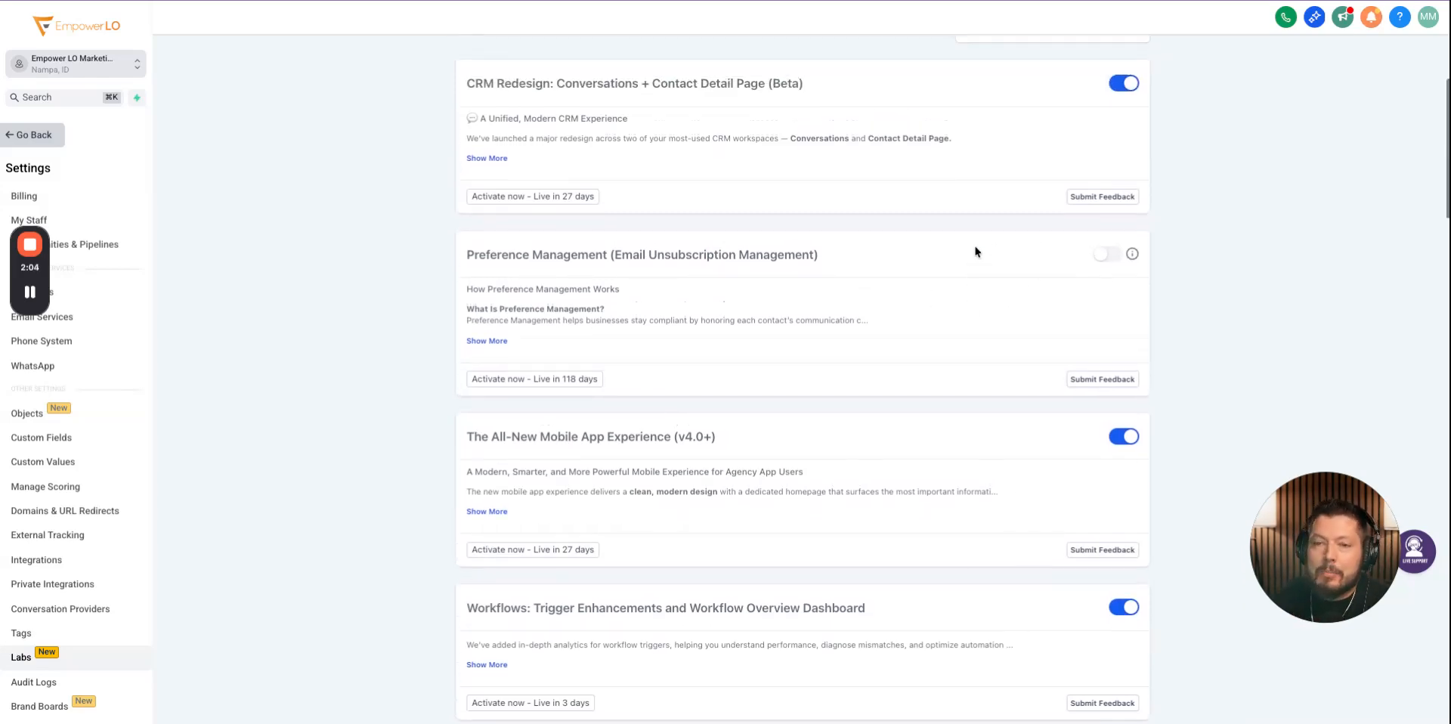
scroll(975, 251, down, 20)
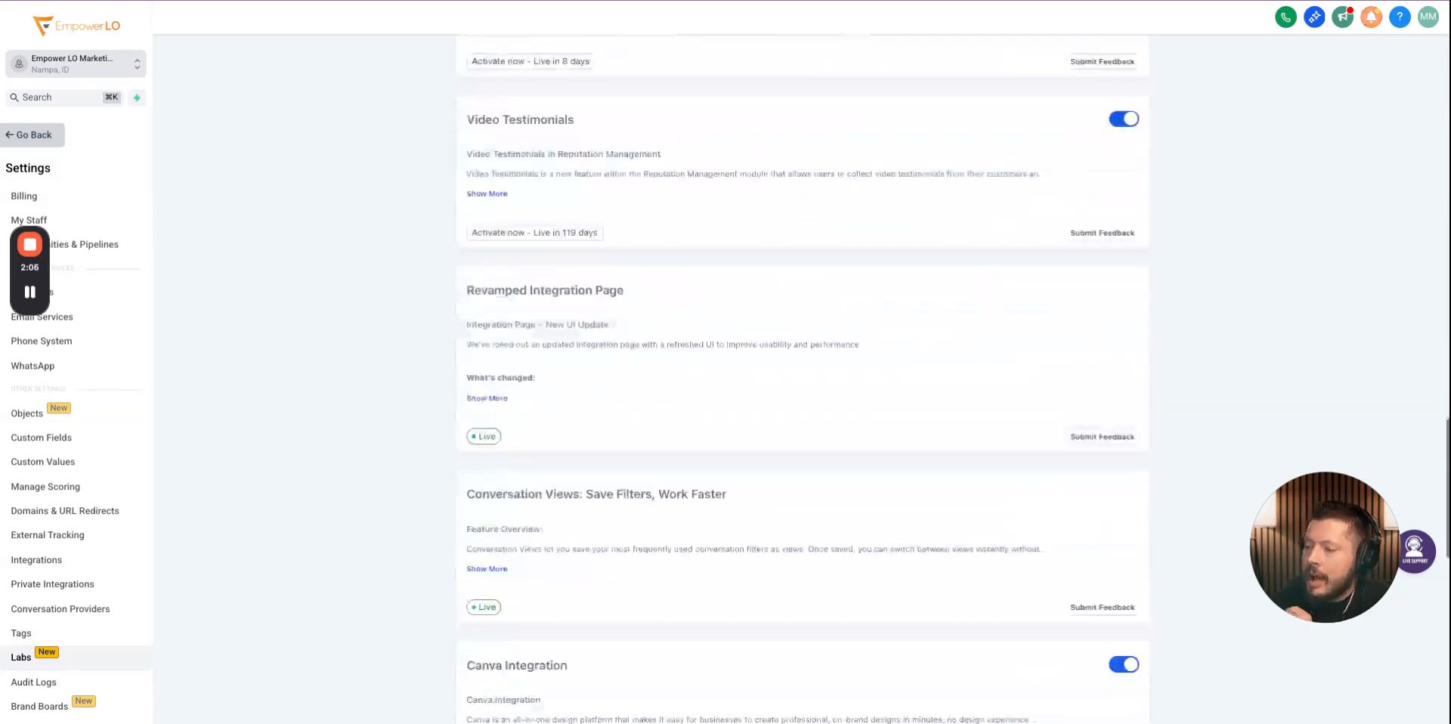
scroll(804, 378, down, 7)
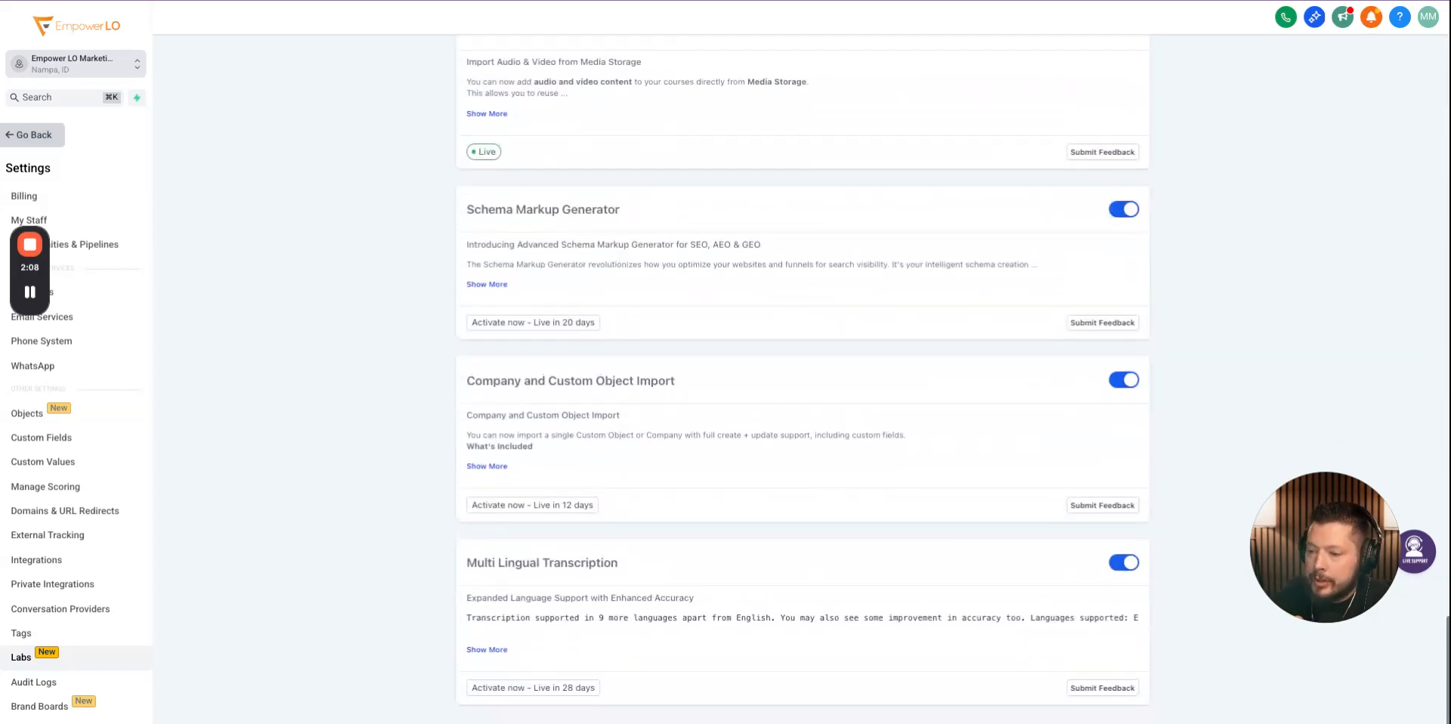
scroll(983, 363, up, 4)
scroll(964, 385, up, 2)
scroll(964, 385, down, 10)
scroll(964, 385, up, 7)
scroll(933, 362, up, 5)
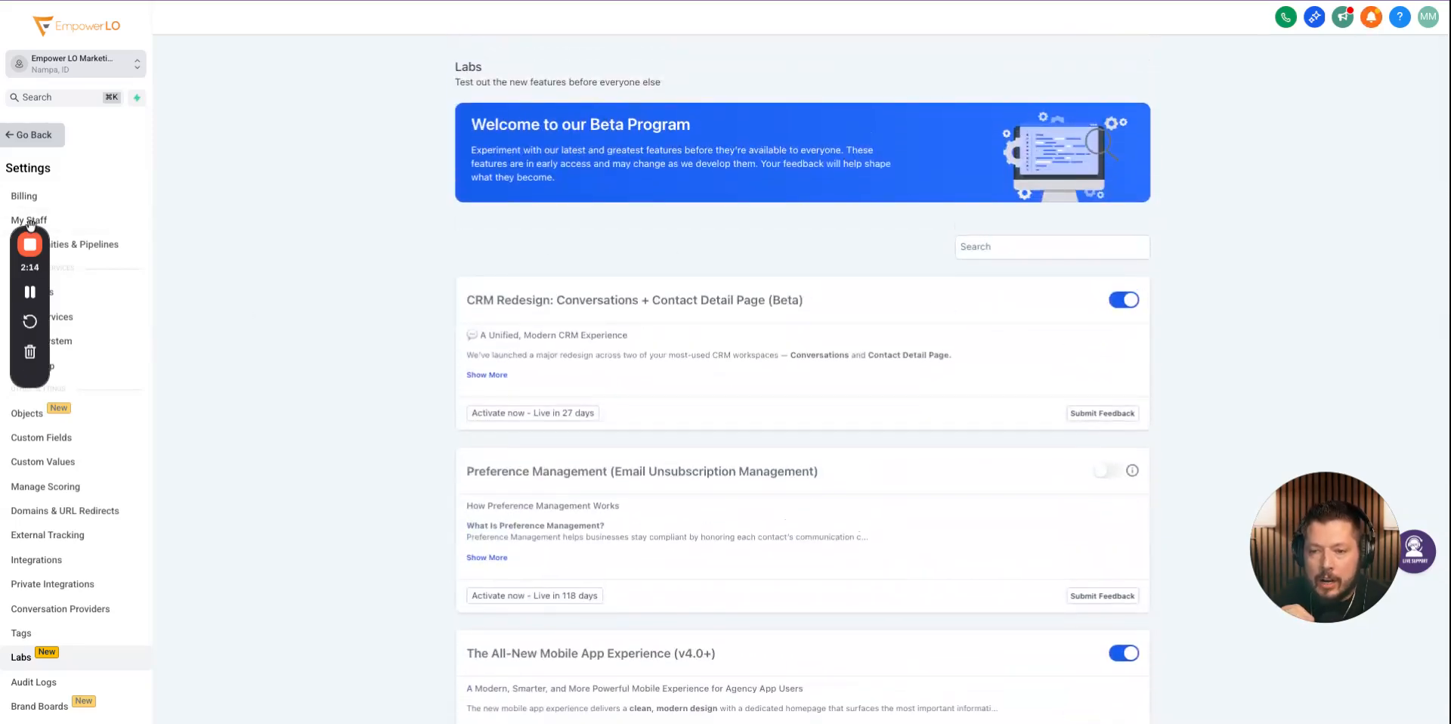
scroll(31, 225, up, 2)
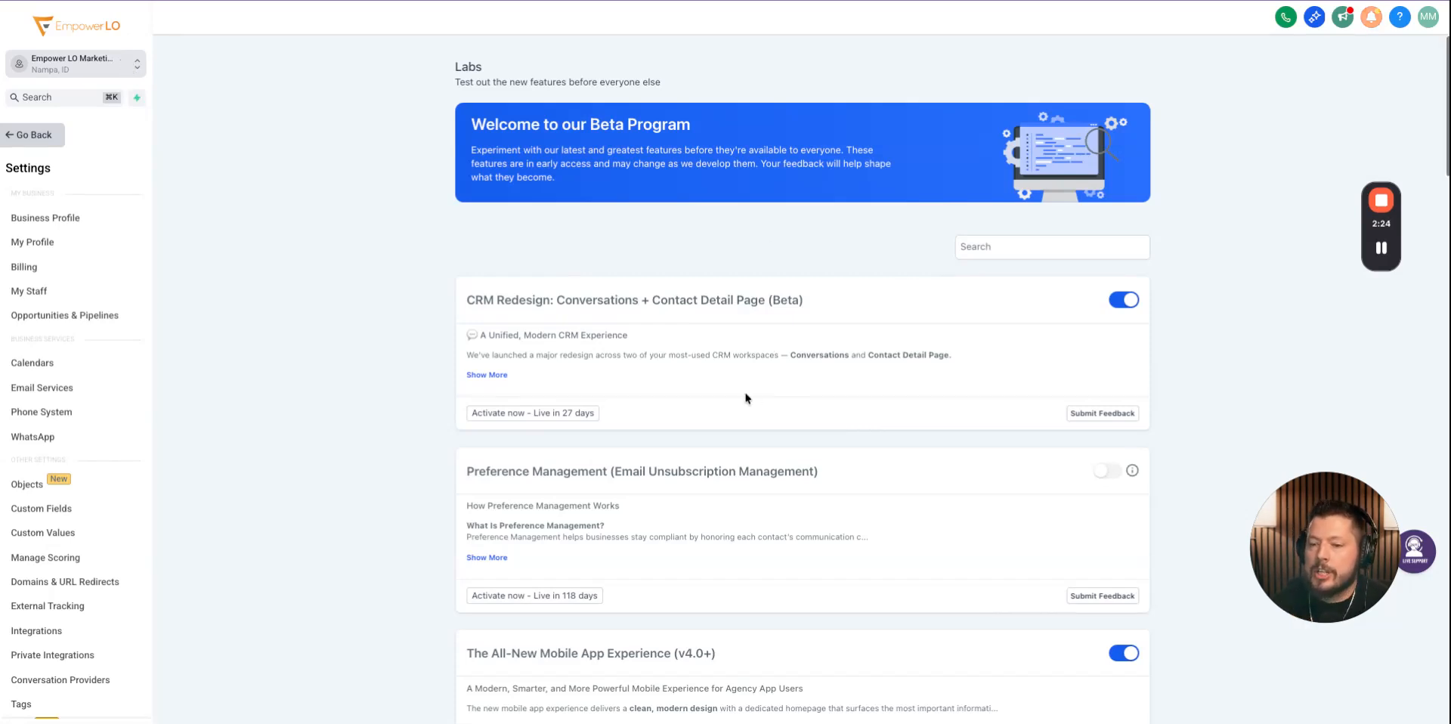
scroll(748, 397, down, 4)
scroll(20, 559, down, 1)
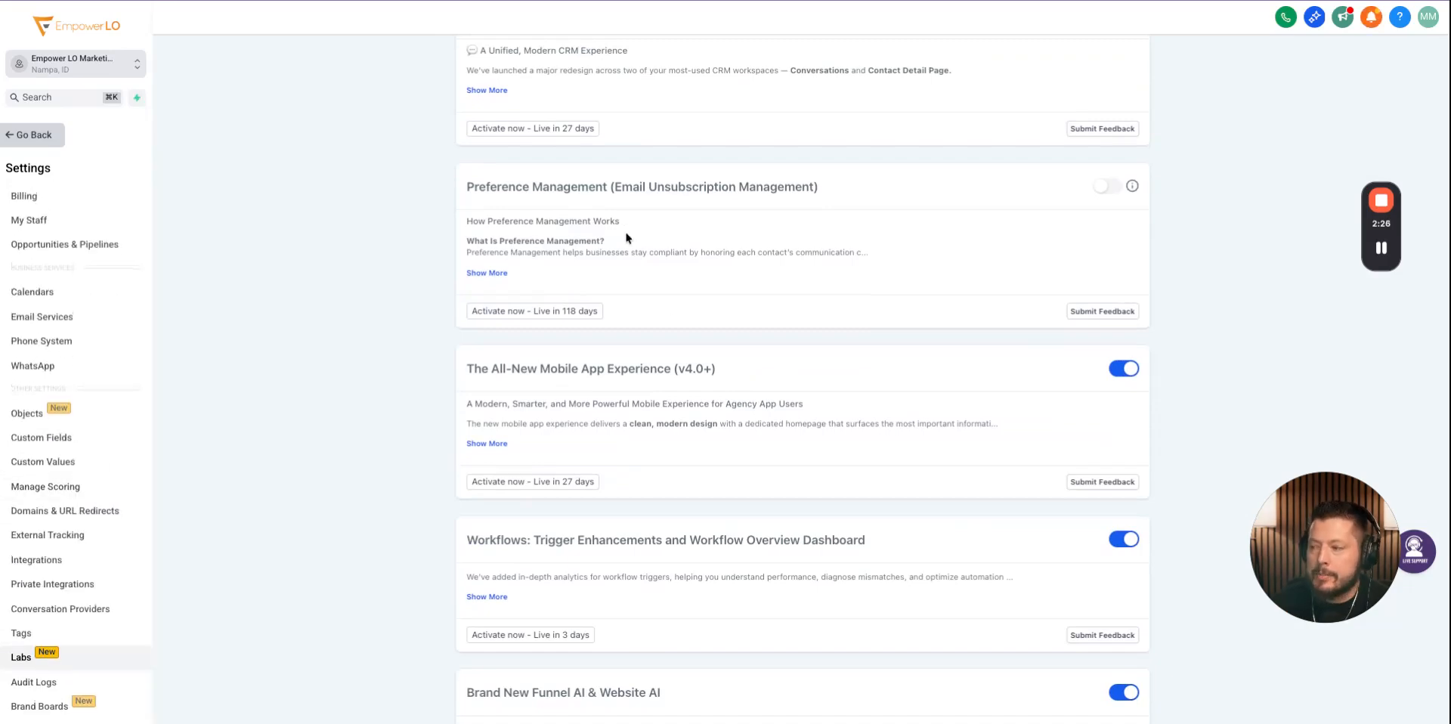
scroll(678, 326, down, 15)
scroll(678, 326, up, 20)
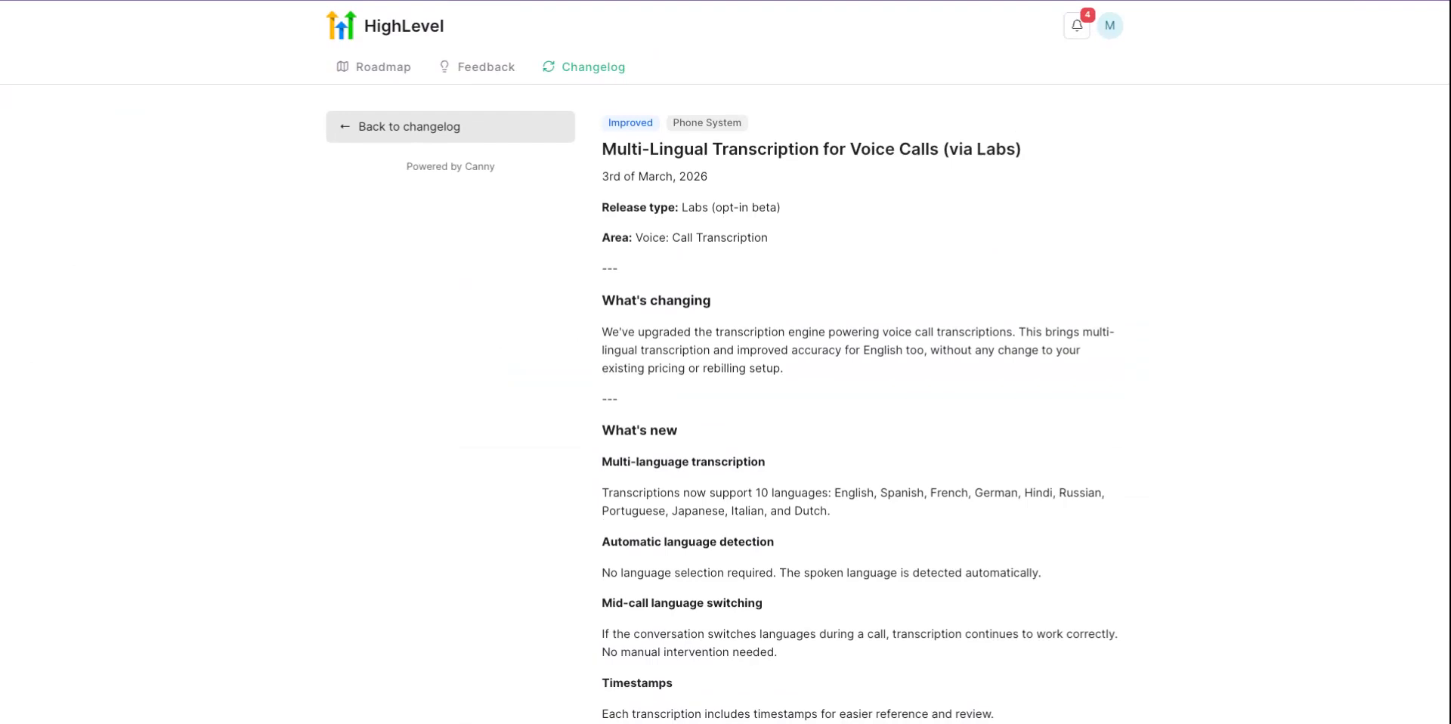
Step: Read the Multi-Lingual Transcription changelog entry, covering the engine changes, new features, unchanged pricing and enabling instructions
scroll(725, 362, down, 3)
scroll(726, 363, down, 1)
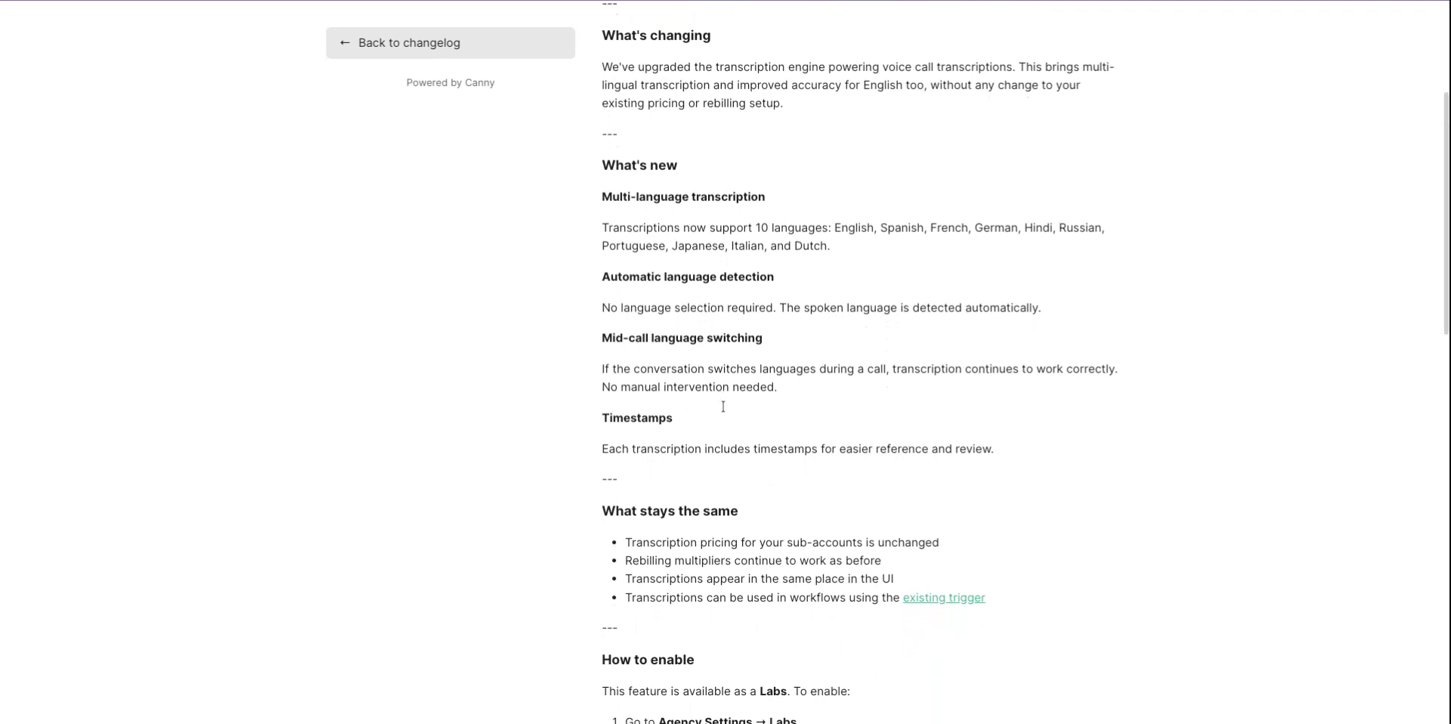
scroll(722, 405, down, 2)
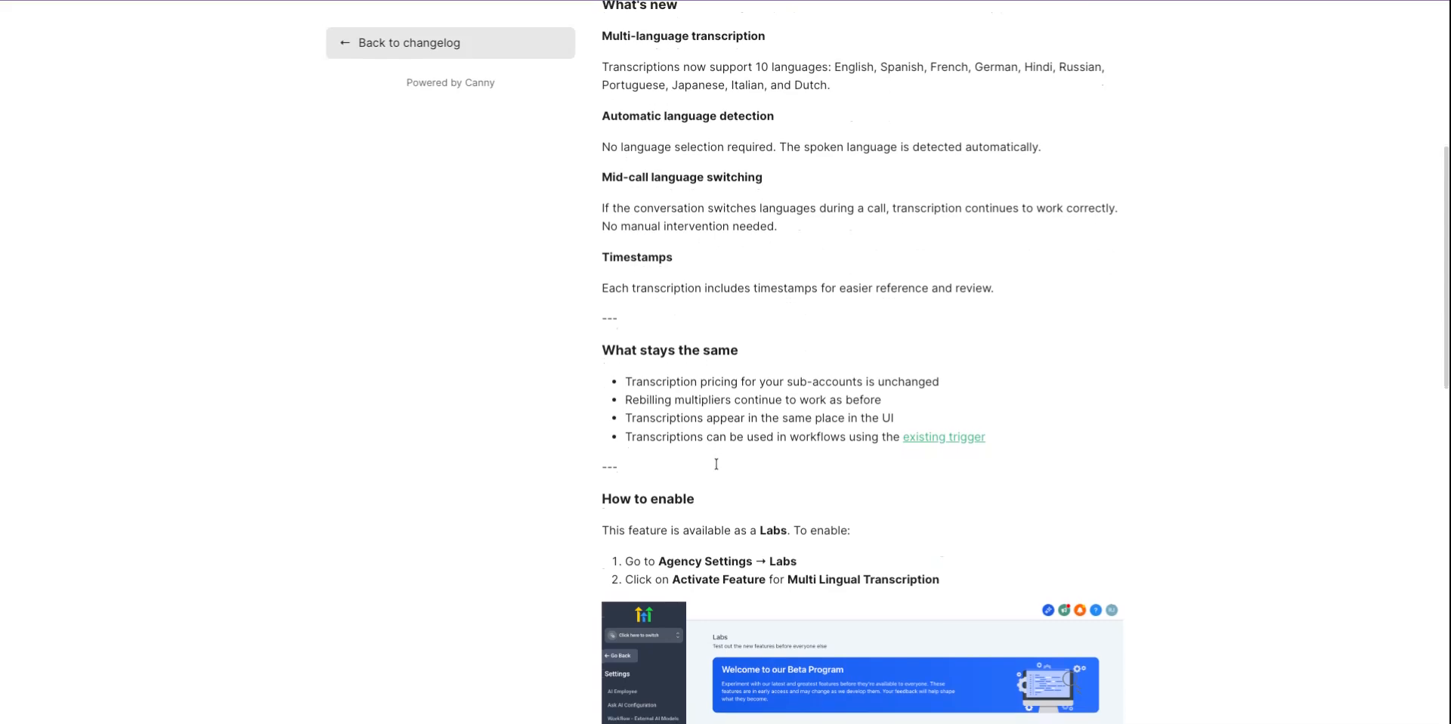
scroll(716, 464, down, 4)
scroll(862, 362, down, 6)
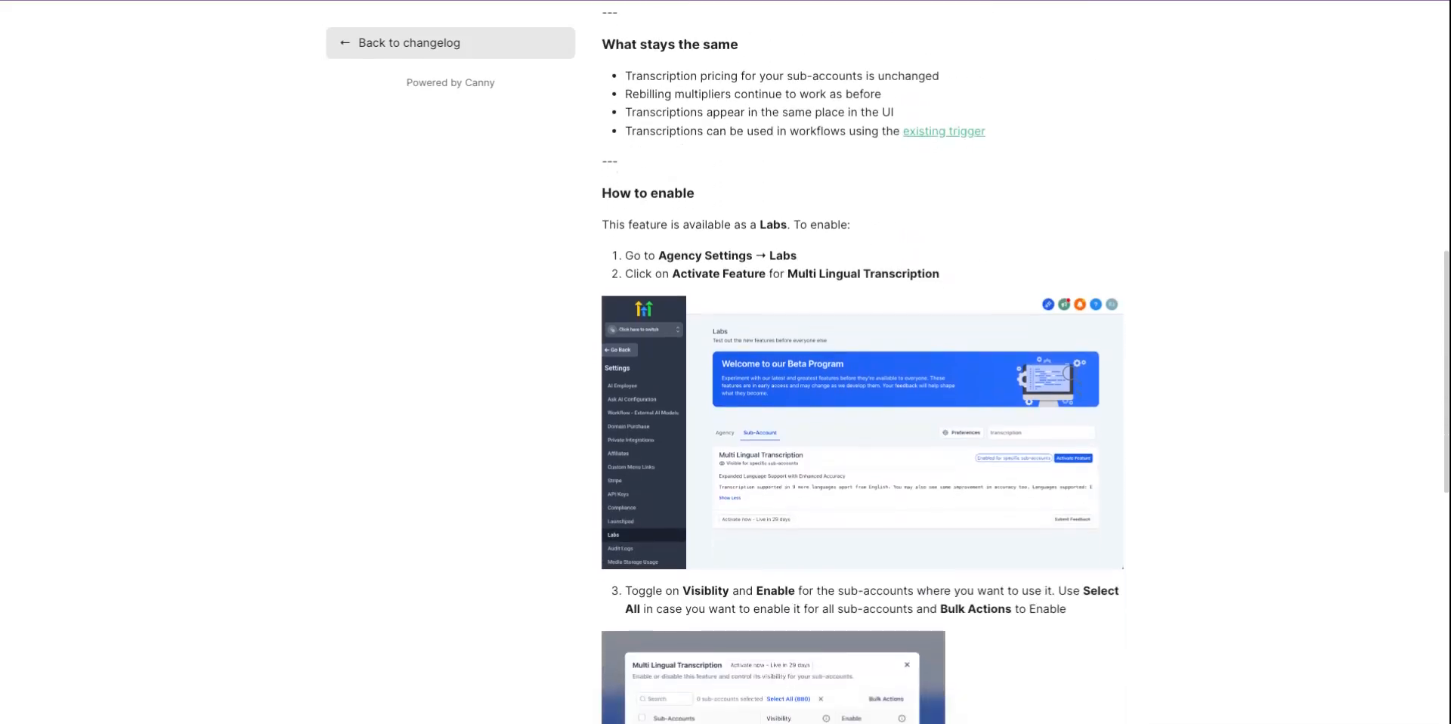
scroll(734, 395, down, 2)
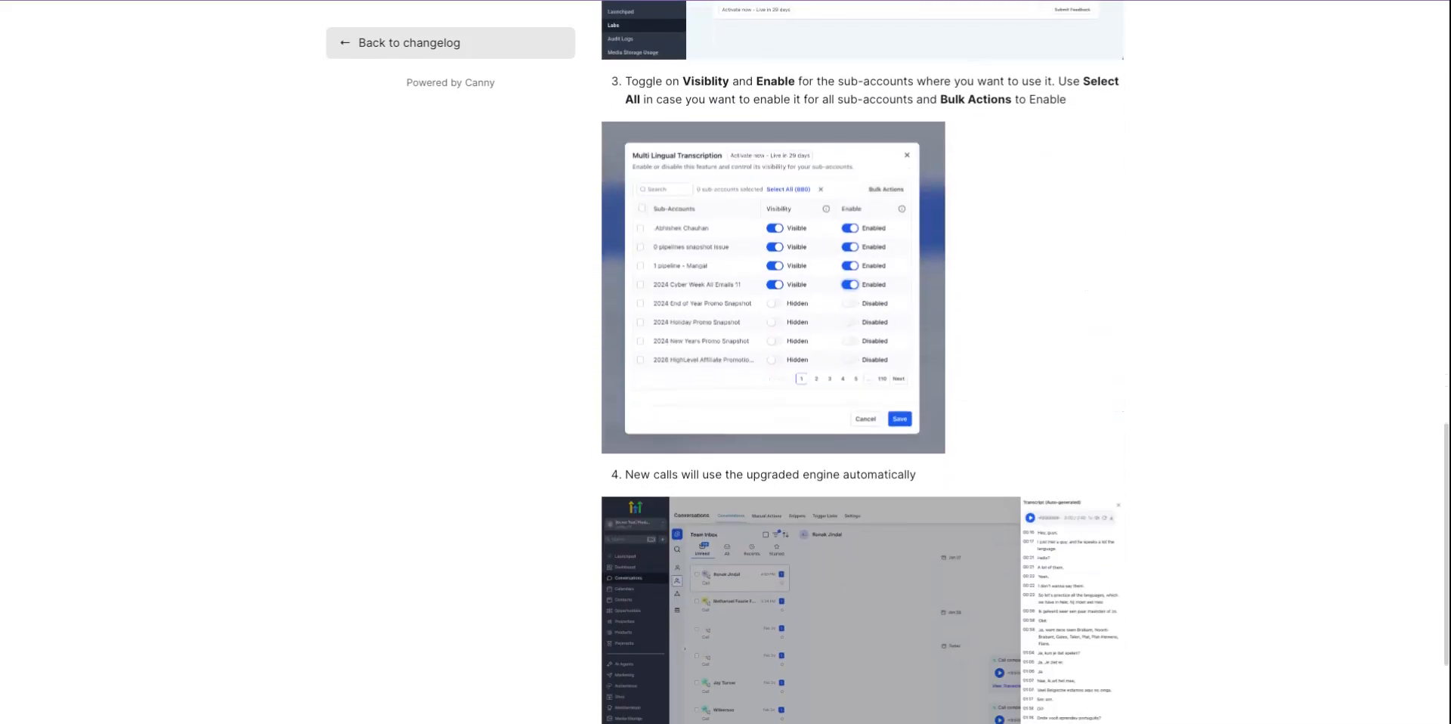
scroll(1079, 353, up, 9)
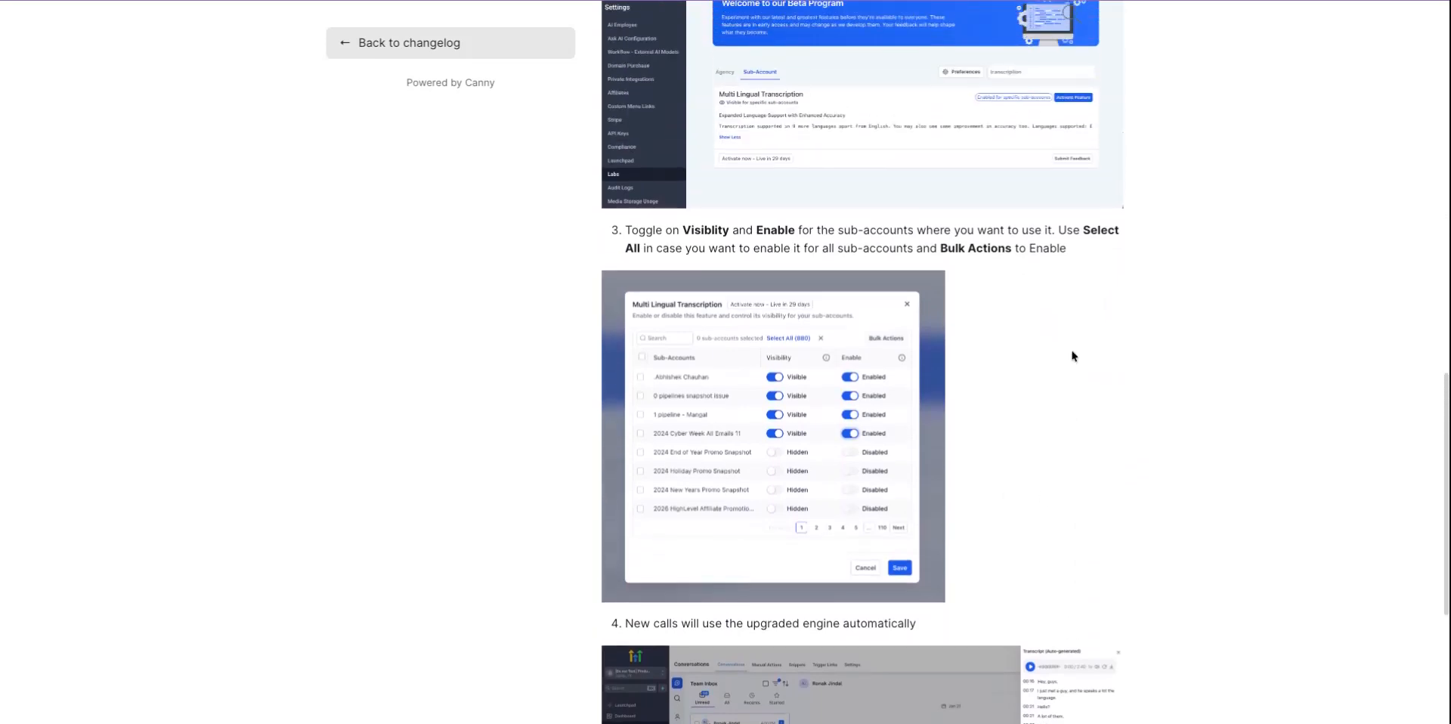
scroll(1013, 271, up, 2)
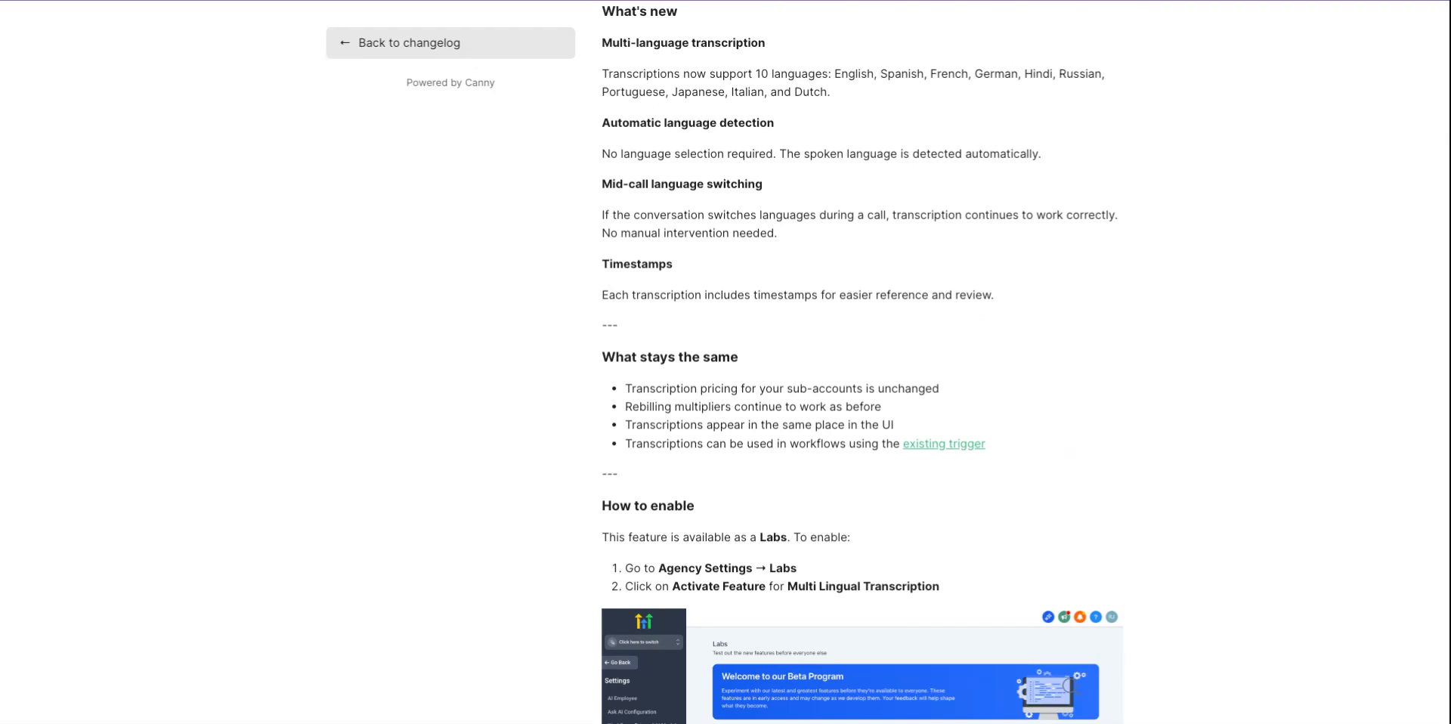
scroll(826, 331, down, 1)
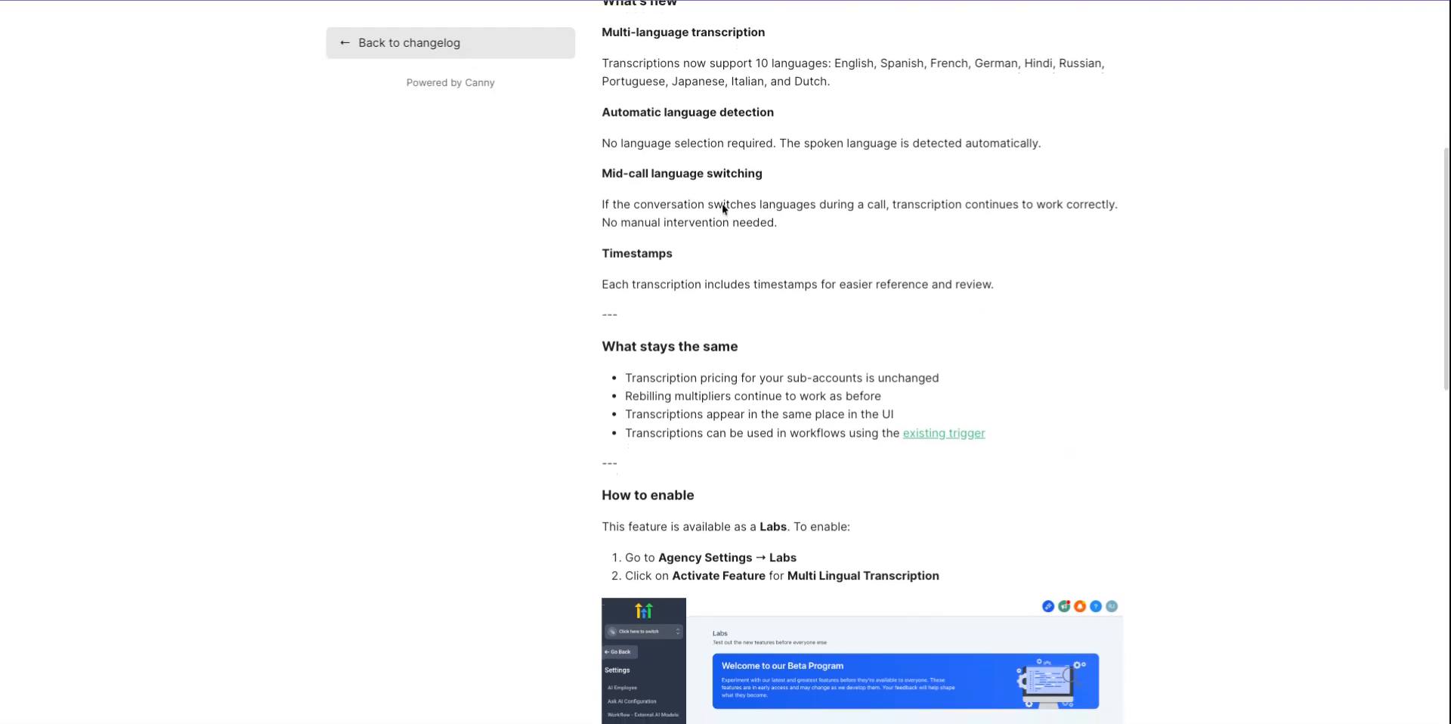
Step: Reread the changelog entry's supported languages, automatic detection and mid-call language switching, along with its Labs activation instructions
triple_click(629, 111)
scroll(625, 201, down, 1)
triple_click(632, 152)
click(632, 152)
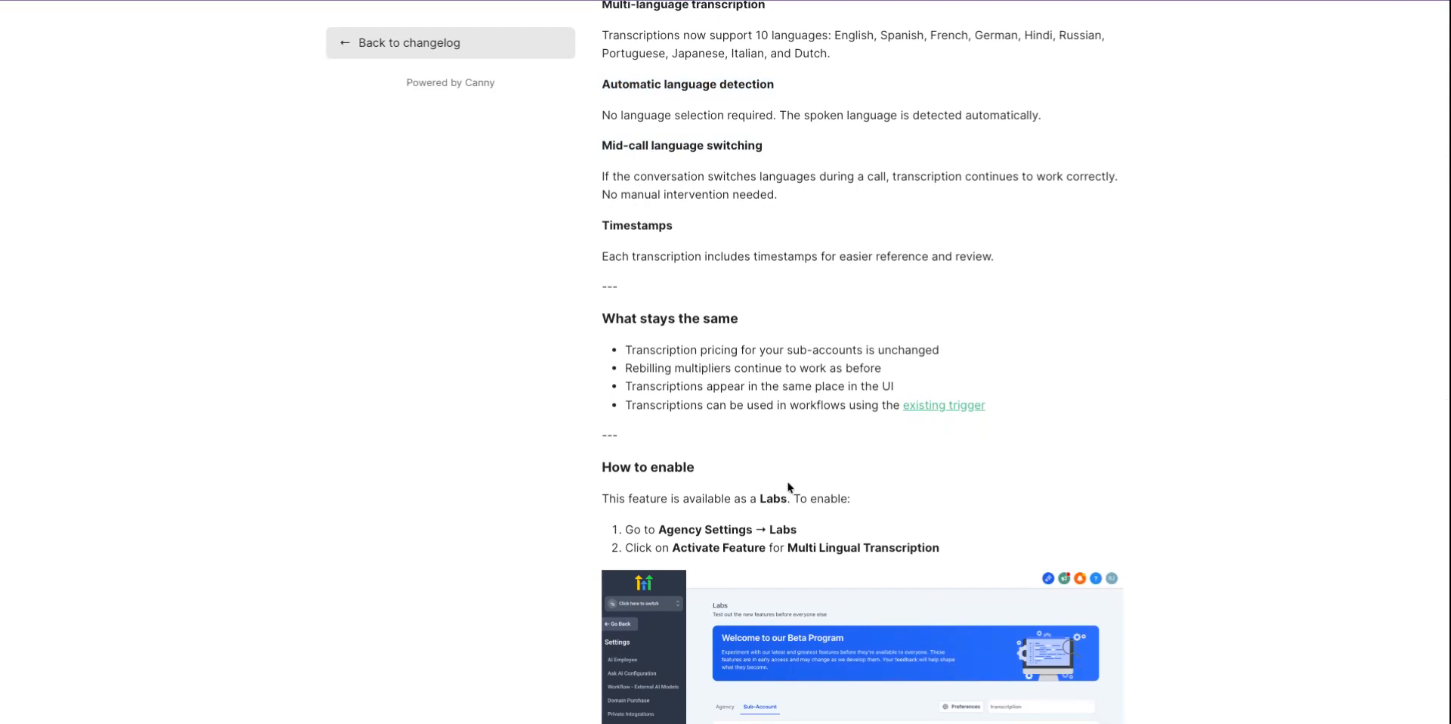
scroll(788, 485, down, 3)
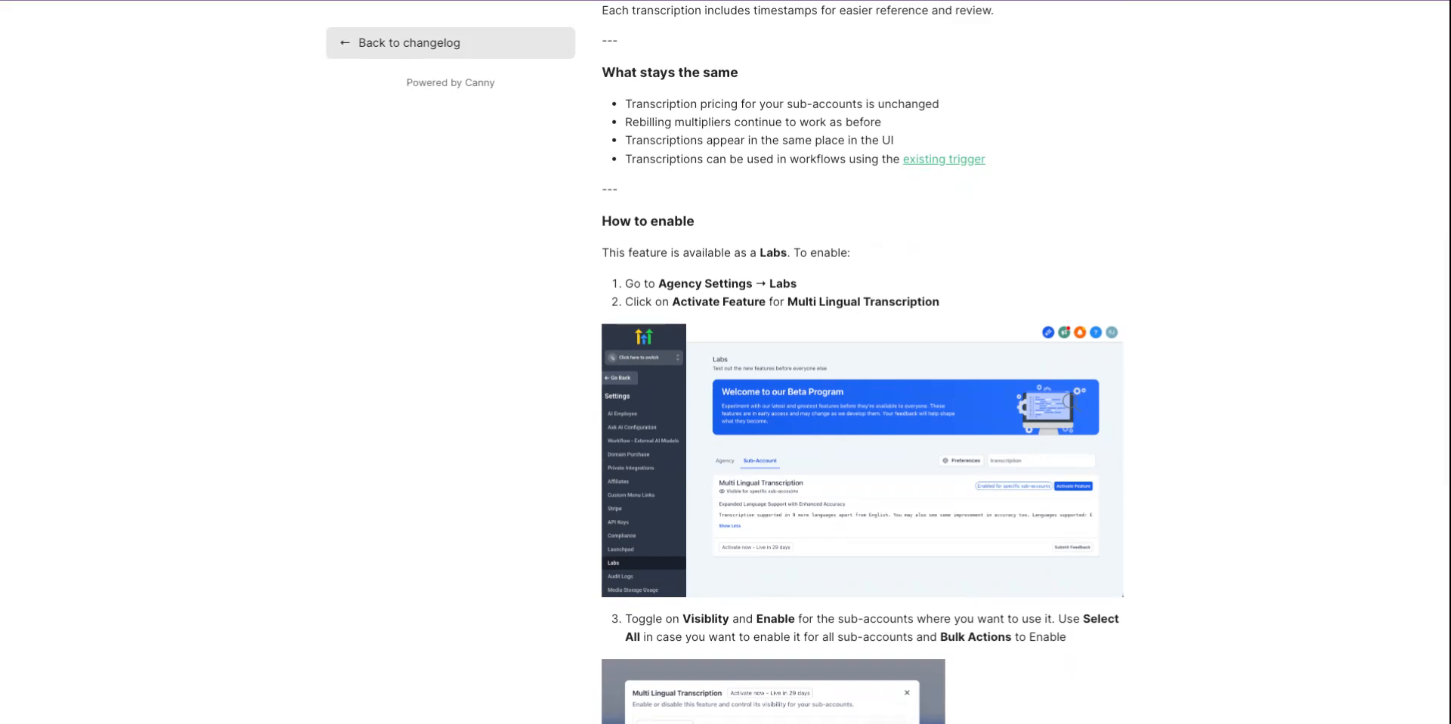
scroll(862, 362, down, 8)
scroll(775, 368, up, 10)
scroll(775, 368, up, 2)
scroll(754, 349, up, 1)
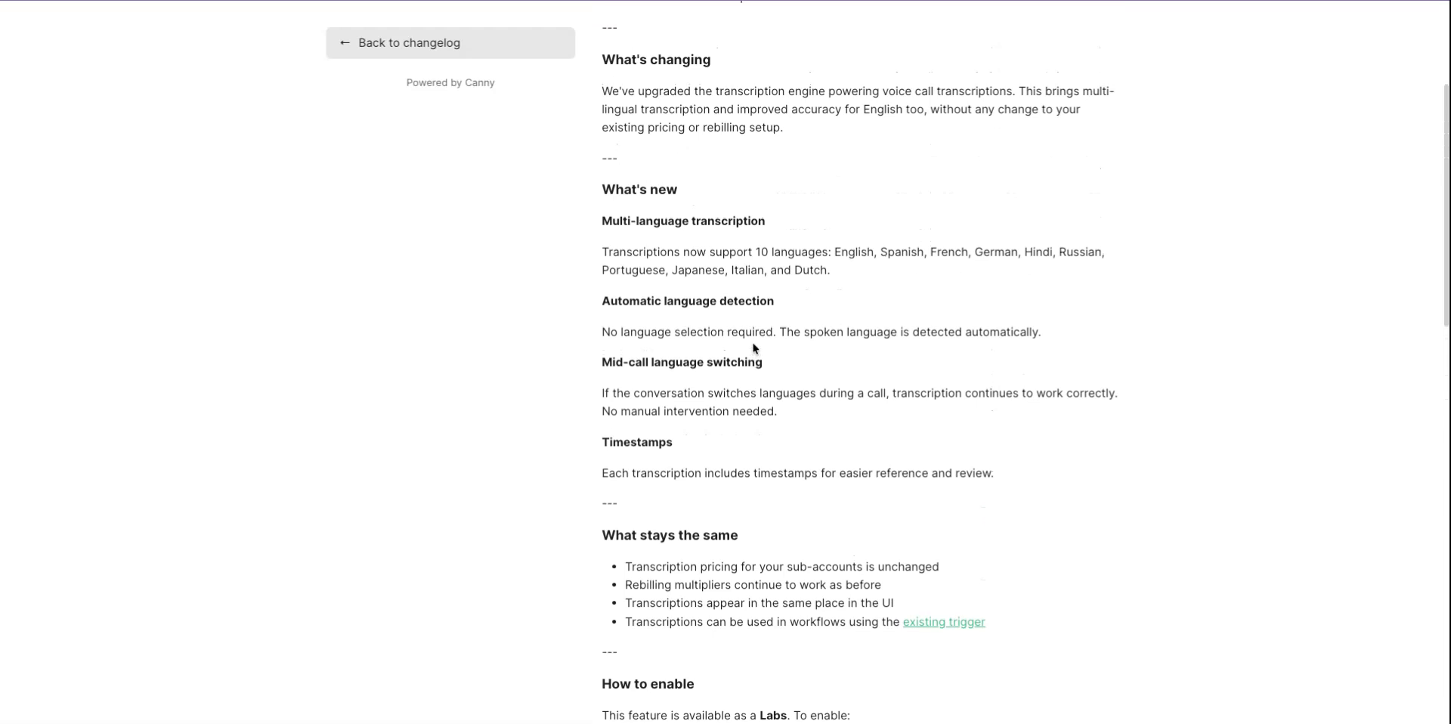
triple_click(766, 251)
click(839, 258)
Step: Switch to the Processing Requests object, start an import with it as the selected object and proceed to the upload stage
click(560, 0)
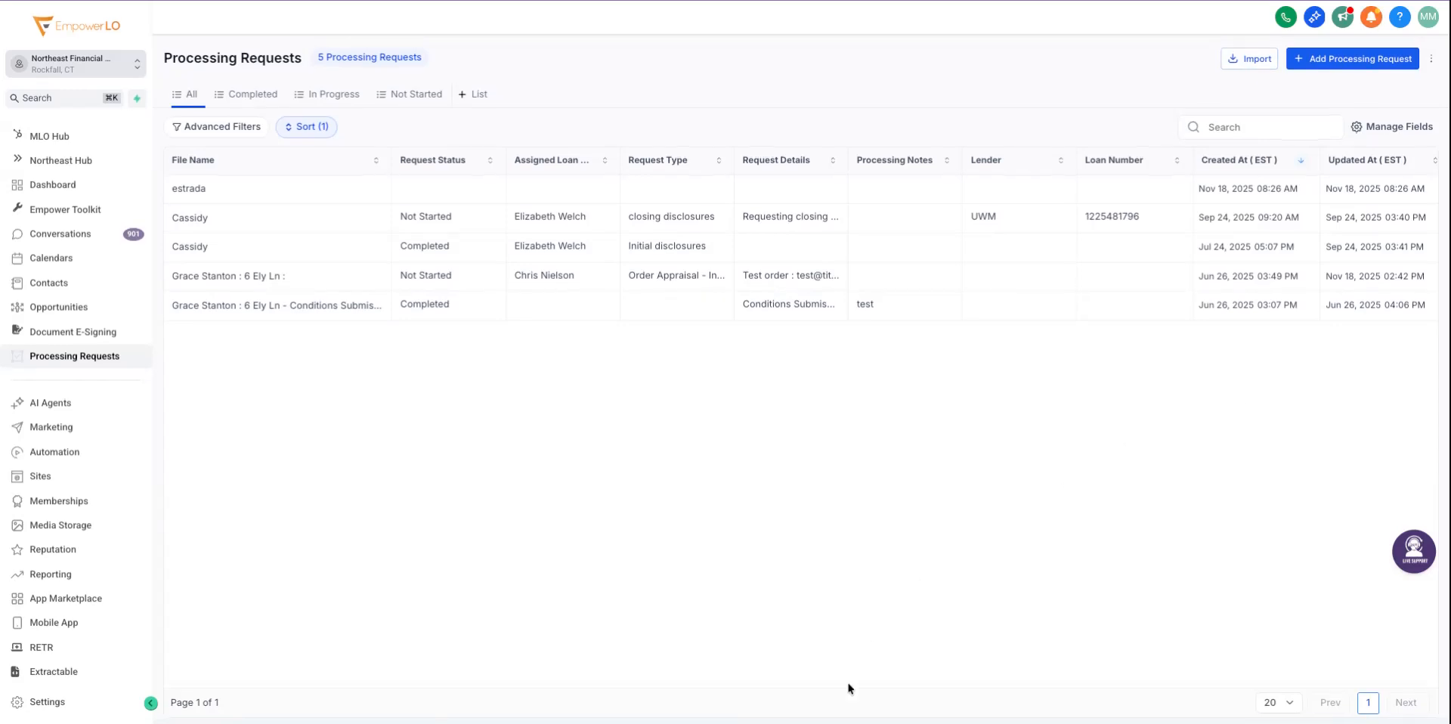
click(1255, 64)
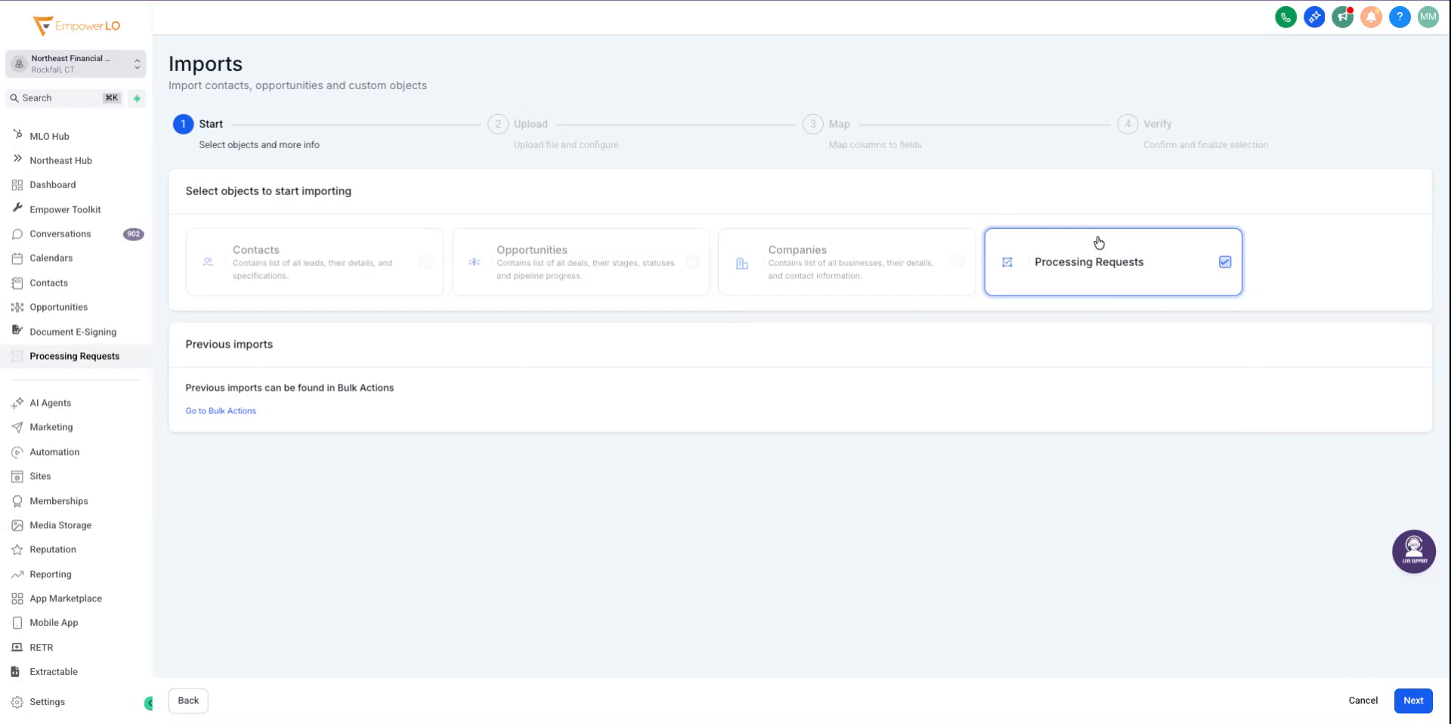
click(1413, 700)
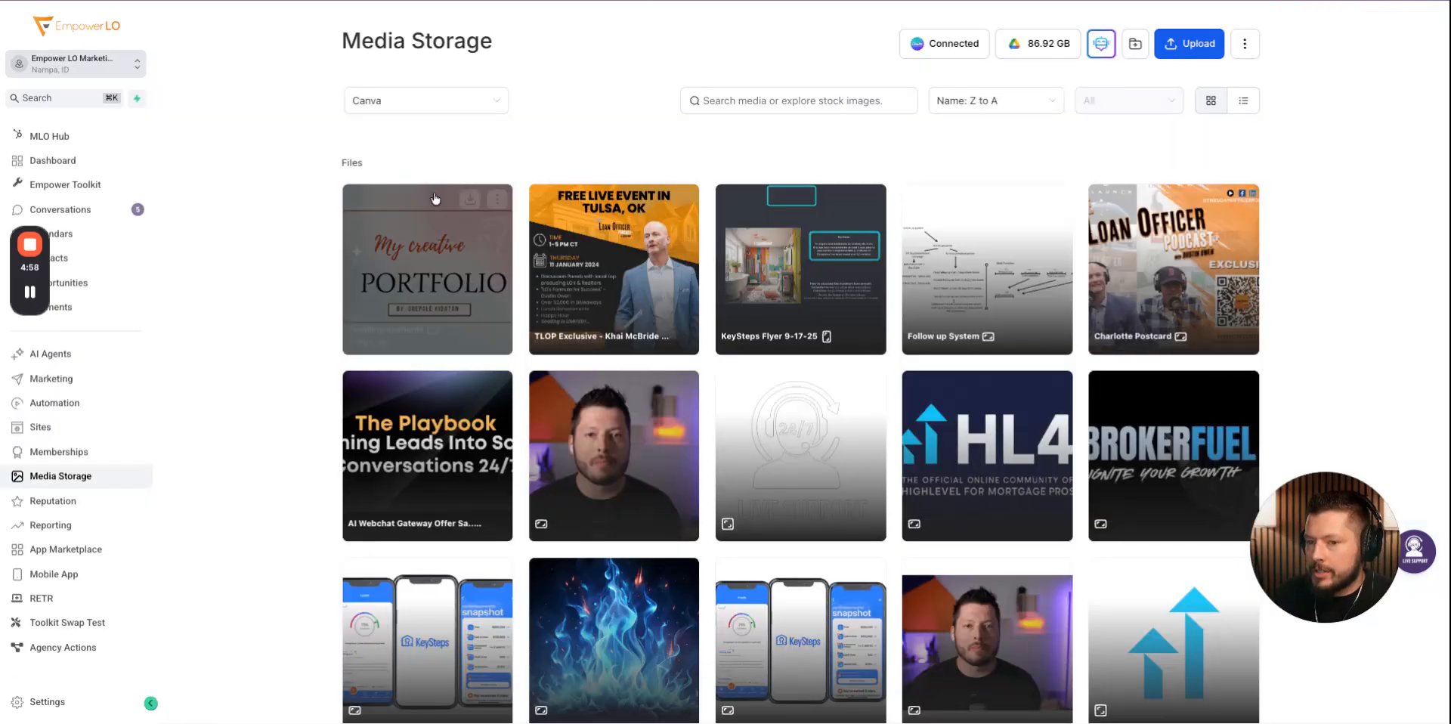
drag(29, 417, 1396, 399)
drag(1325, 517, 1357, 577)
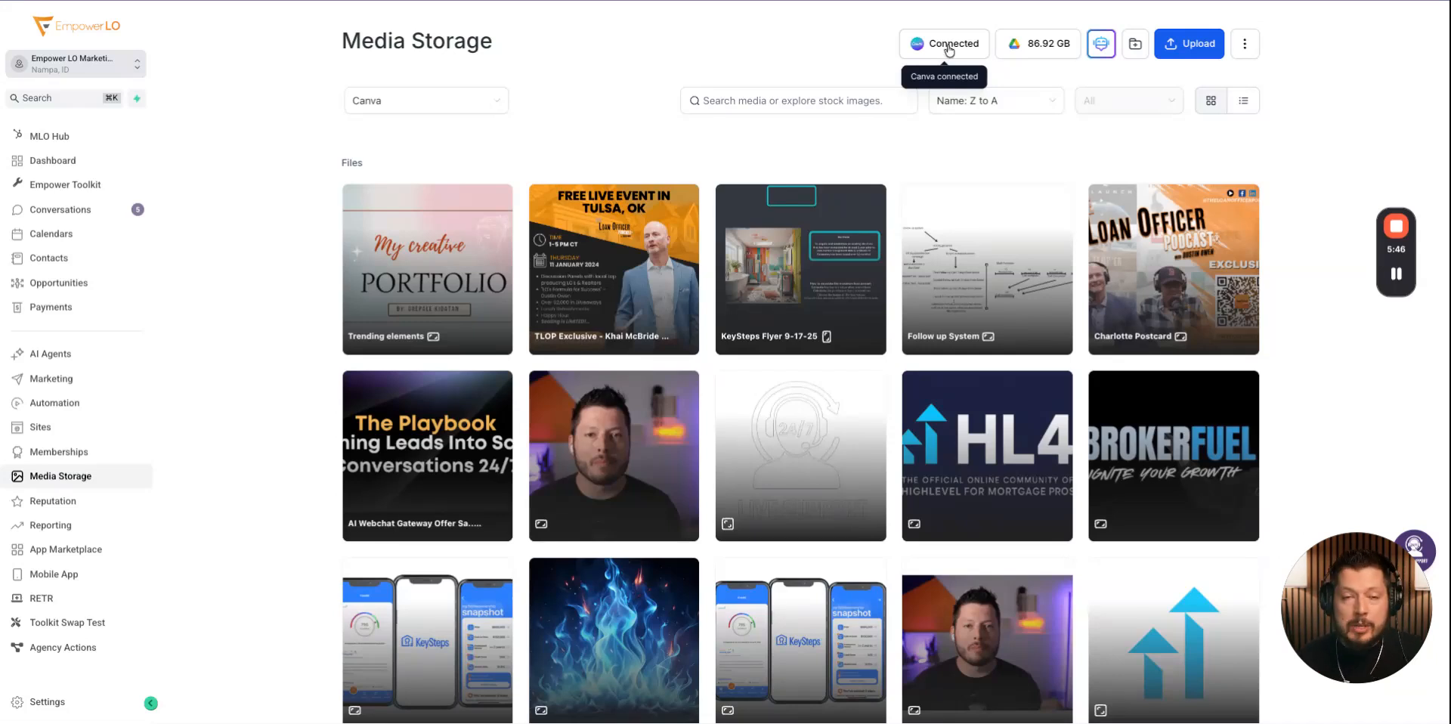
Step: Sort the Canva files in Media Storage by Modified: Newest First
click(1042, 101)
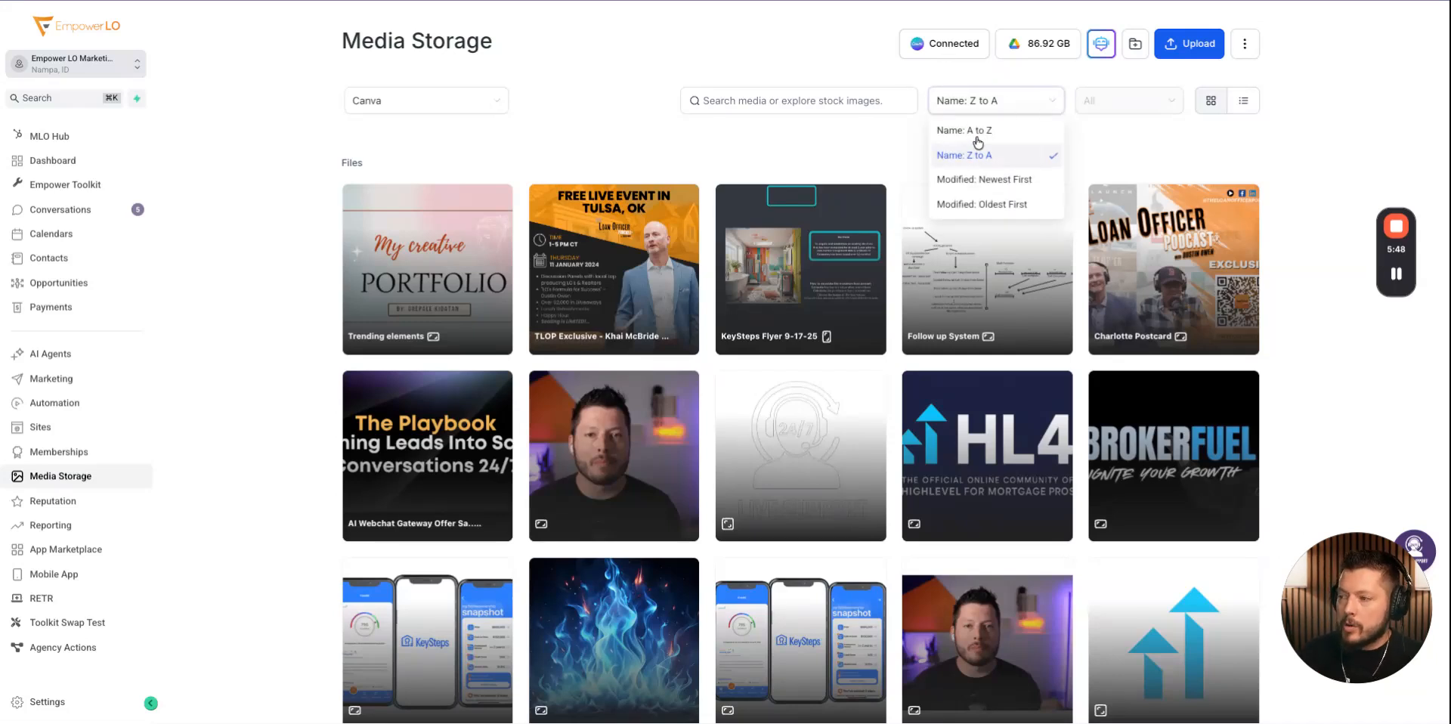
click(983, 182)
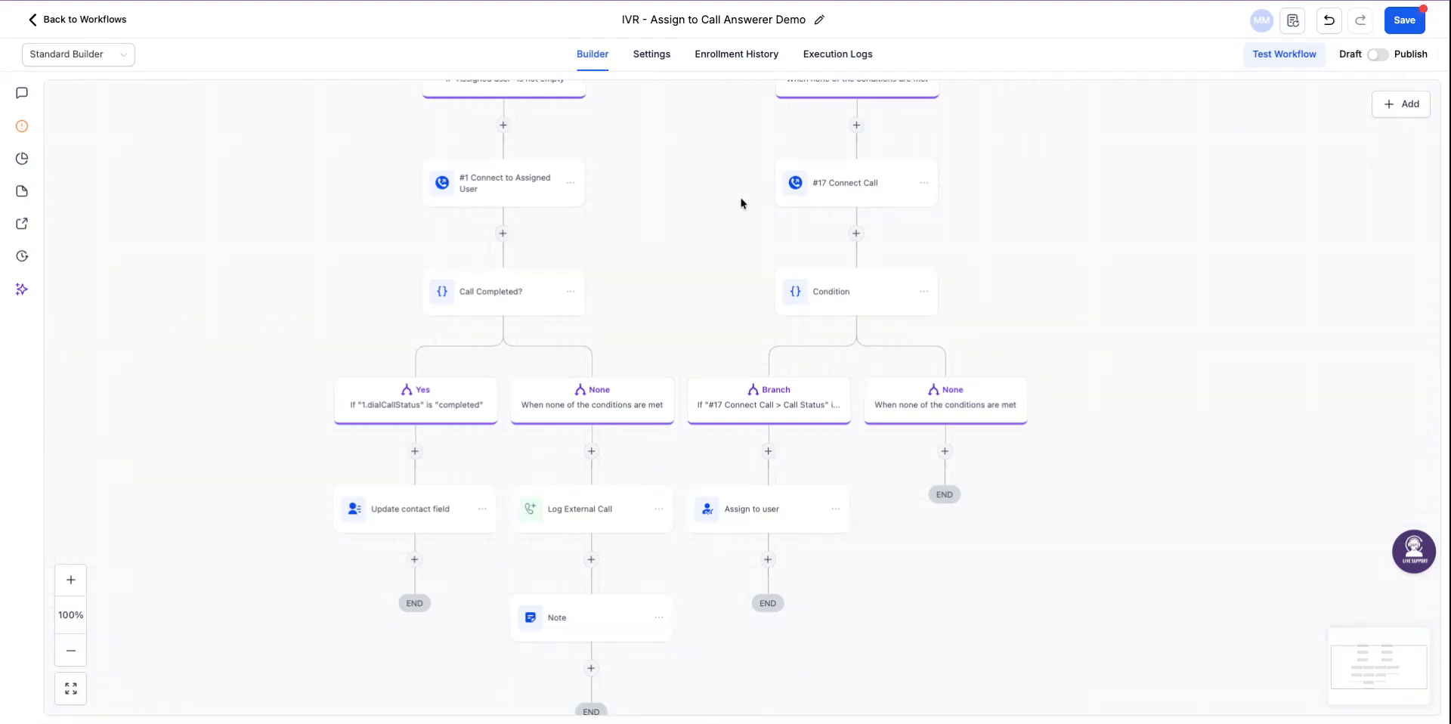
Step: Review the IVR workflow from its trigger and inspect the users selected in the #17 Connect Call action, closing it without changes
scroll(739, 198, up, 2)
scroll(738, 195, up, 5)
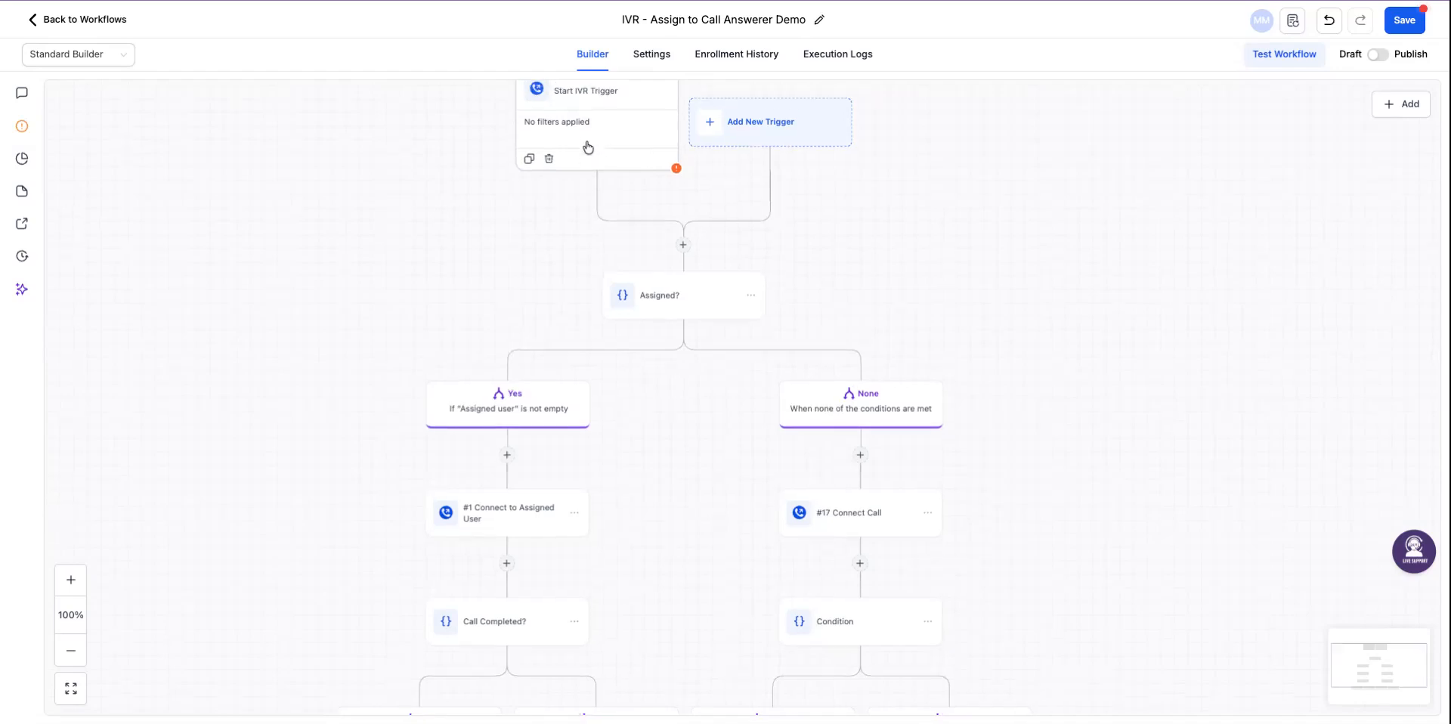
scroll(654, 242, up, 2)
scroll(655, 241, down, 1)
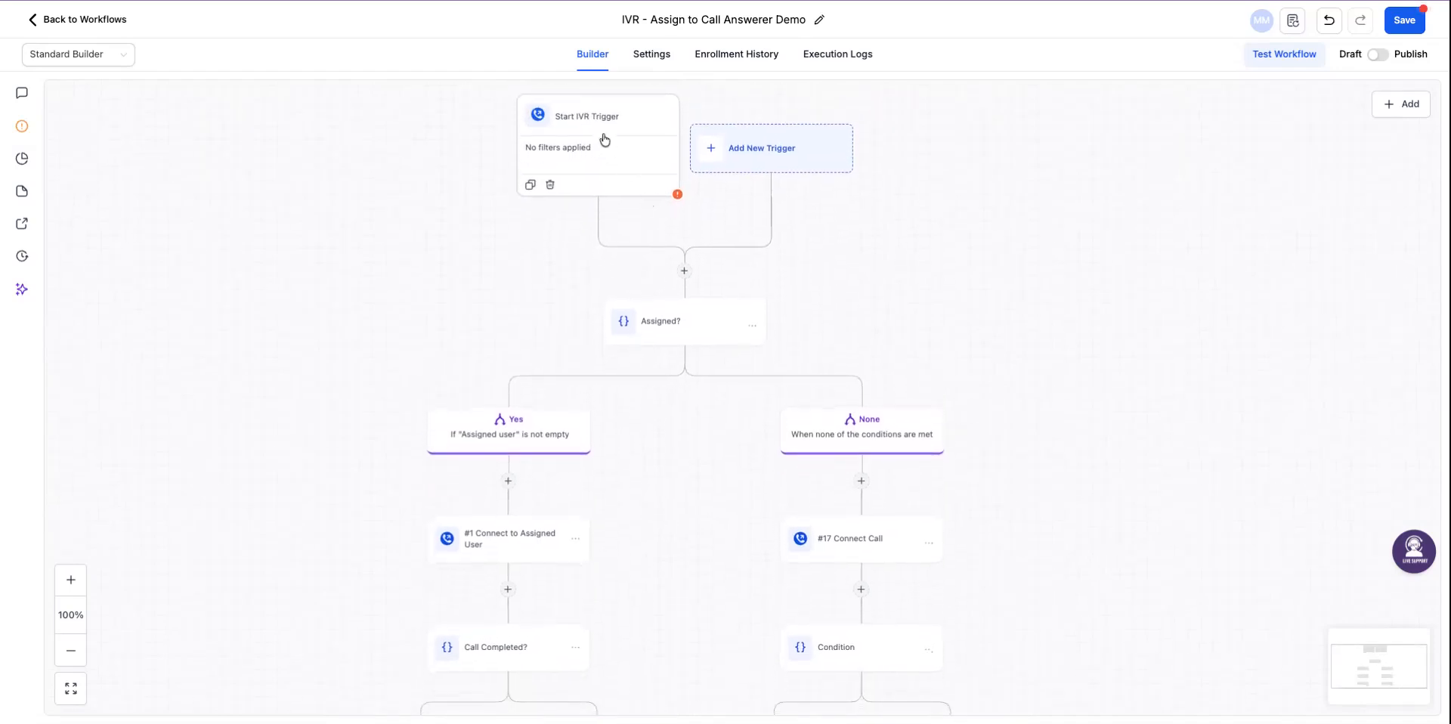
scroll(616, 183, down, 2)
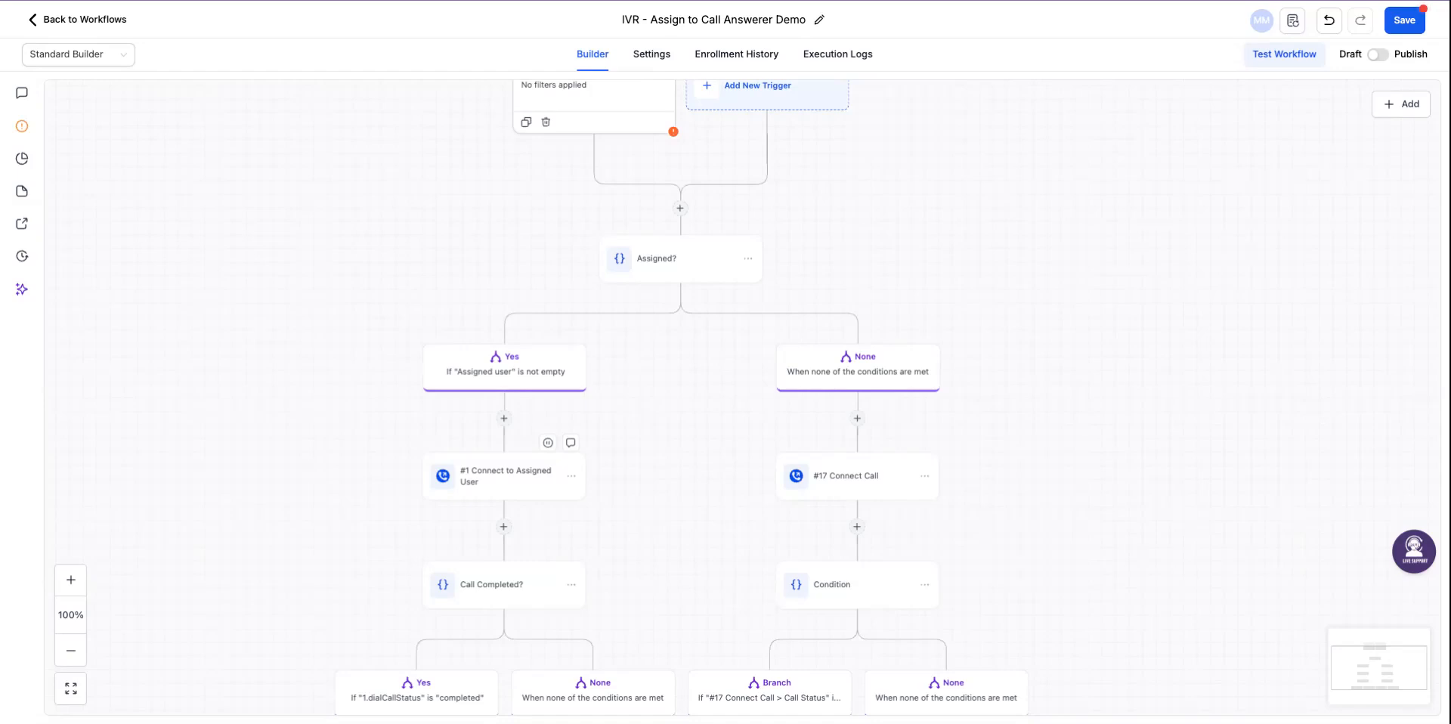
click(889, 485)
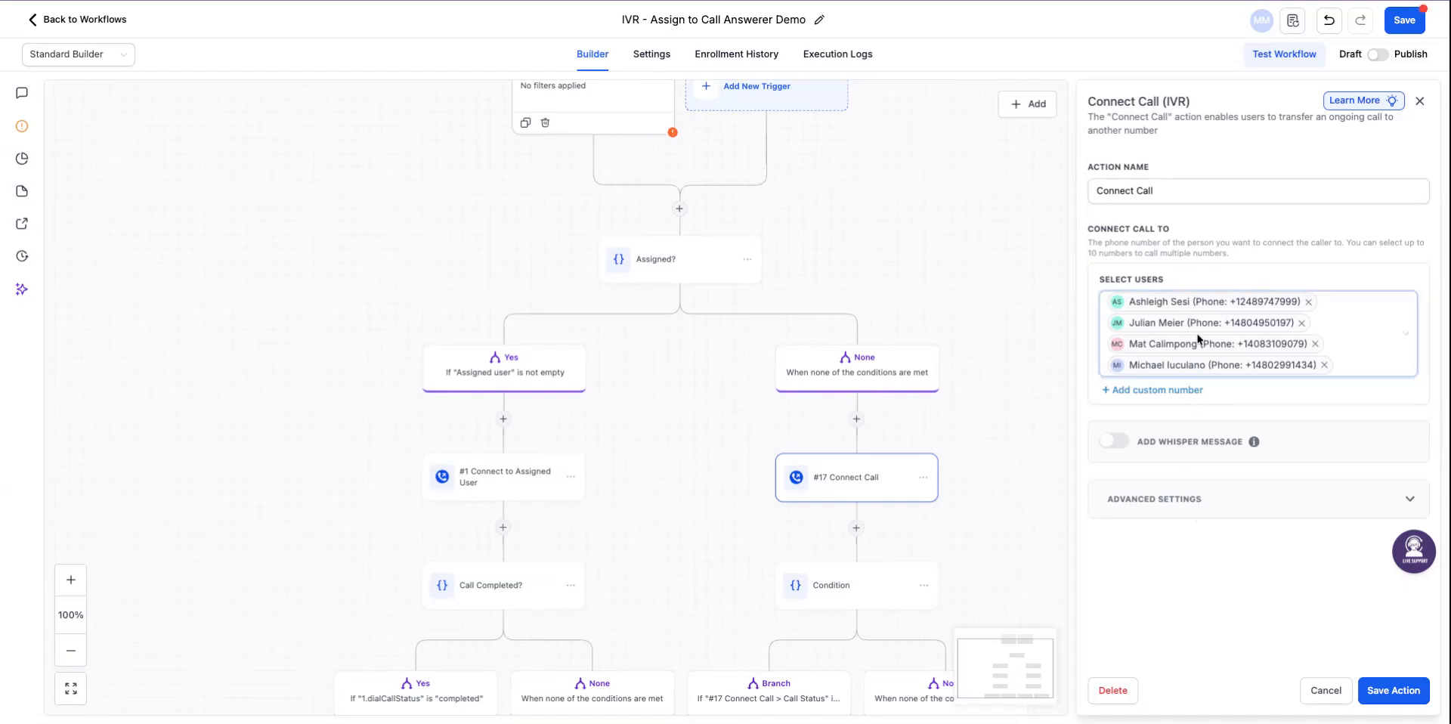
click(1420, 101)
Step: Inspect the branch criteria of the Condition below #17 Connect Call and close it without changes
scroll(812, 403, down, 5)
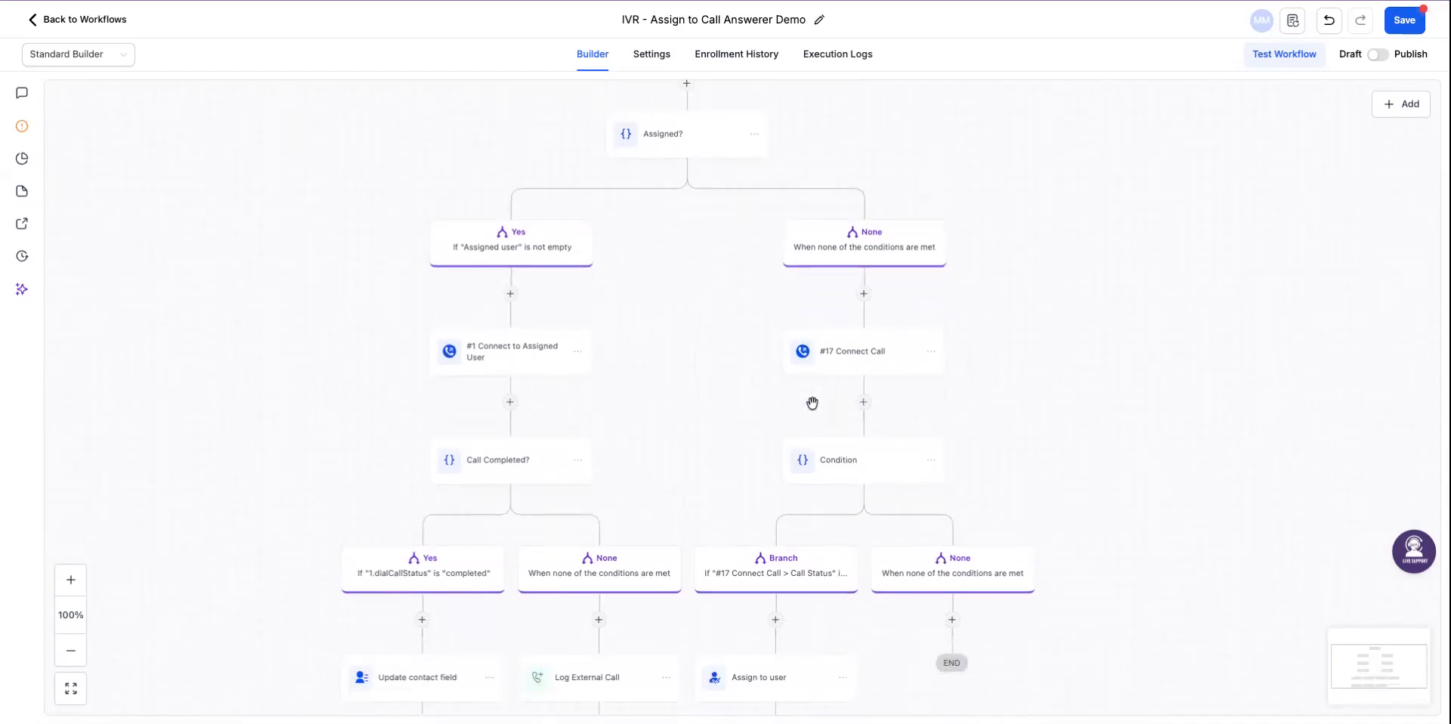
click(851, 418)
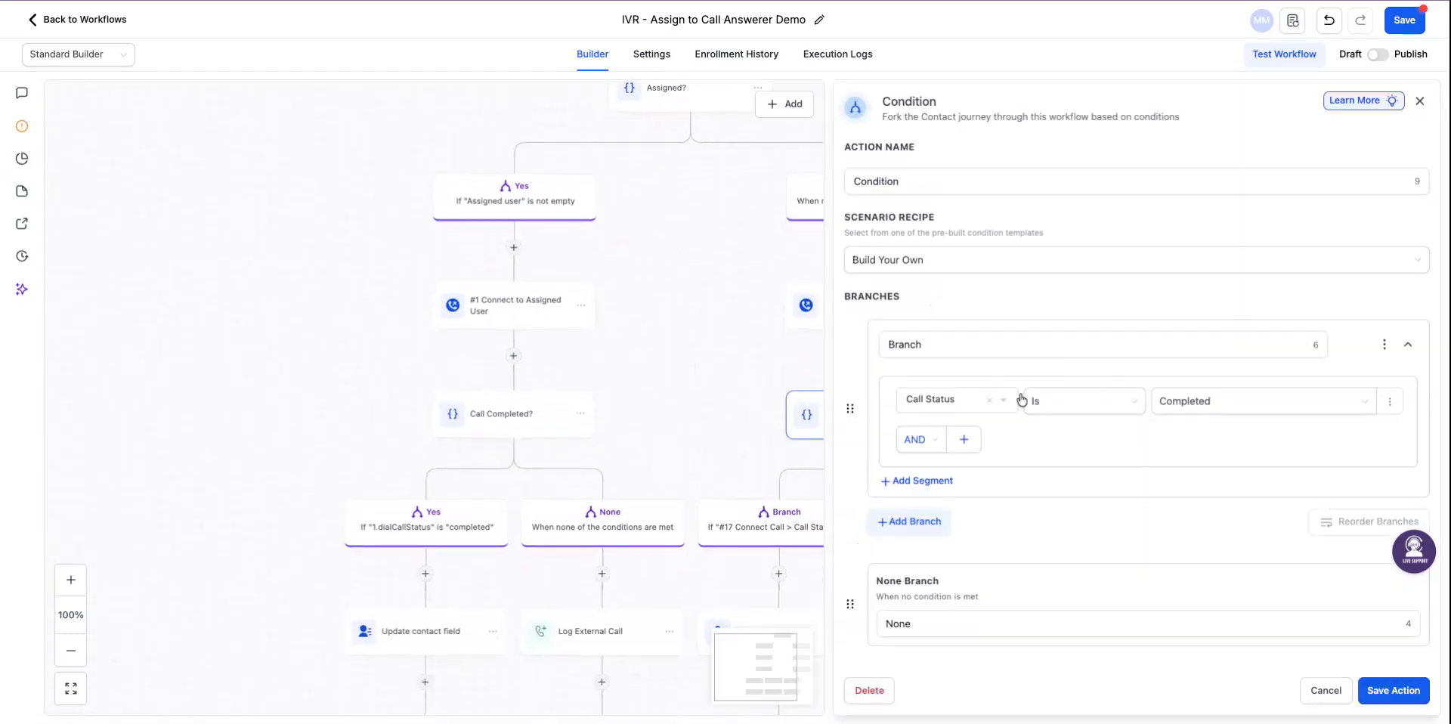
click(1420, 101)
Step: Open the Assign to user action and compare its Standard and Dynamic user selection modes, leaving it on Dynamic
scroll(983, 314, down, 2)
scroll(972, 325, up, 2)
scroll(972, 325, down, 3)
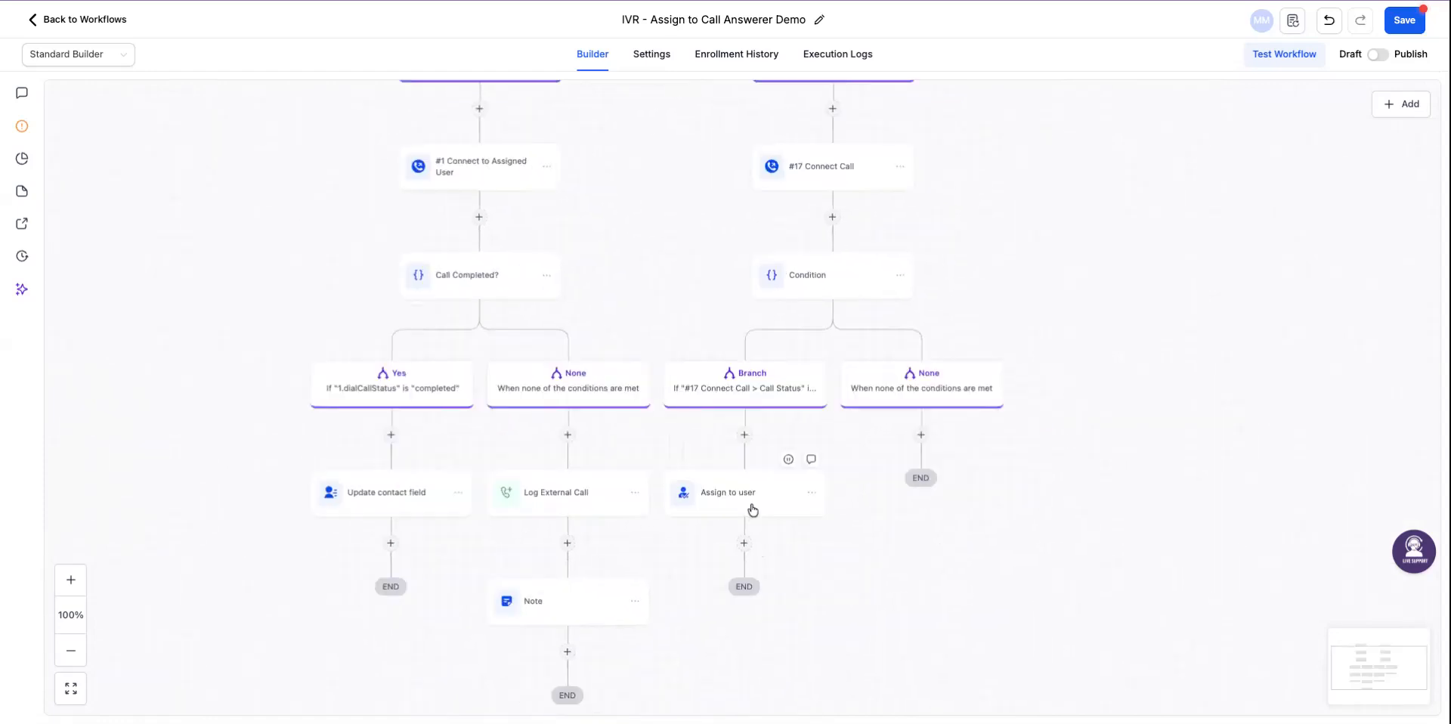
click(751, 508)
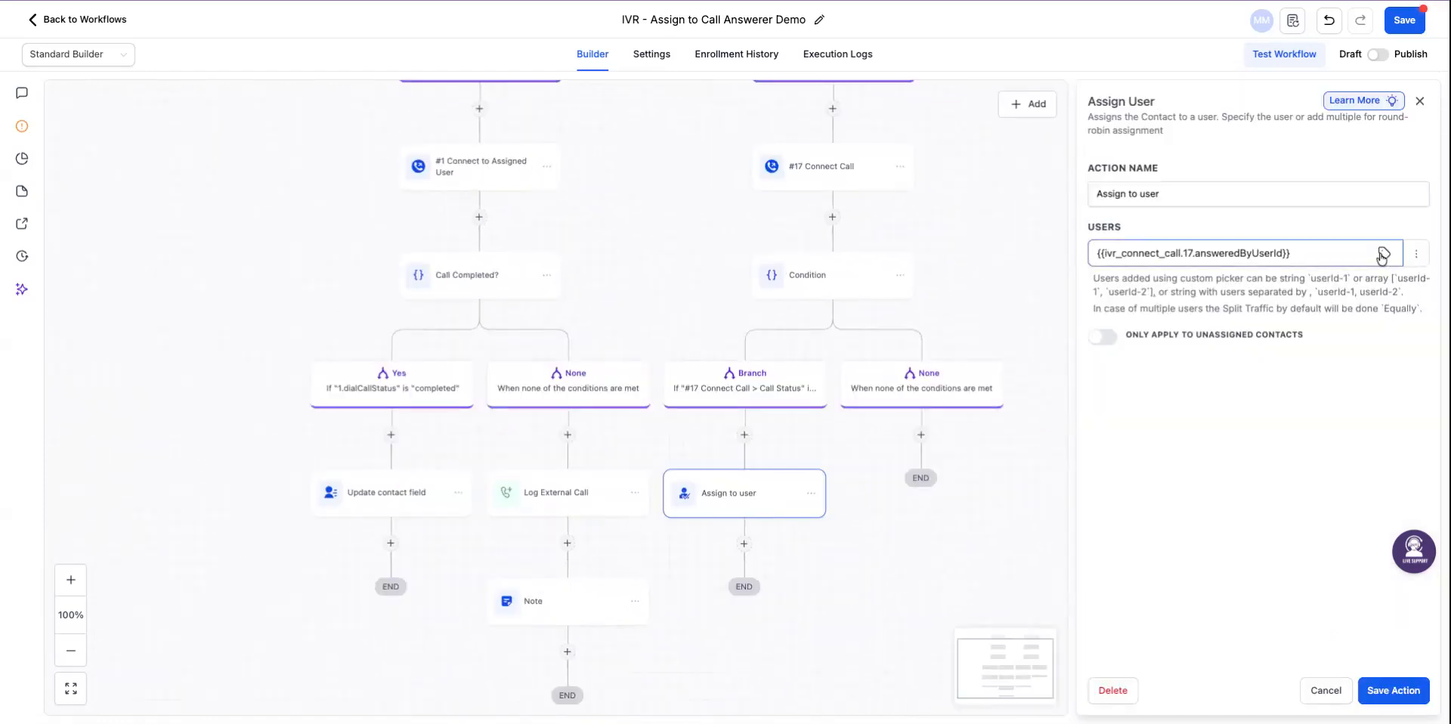
click(1416, 254)
click(1387, 283)
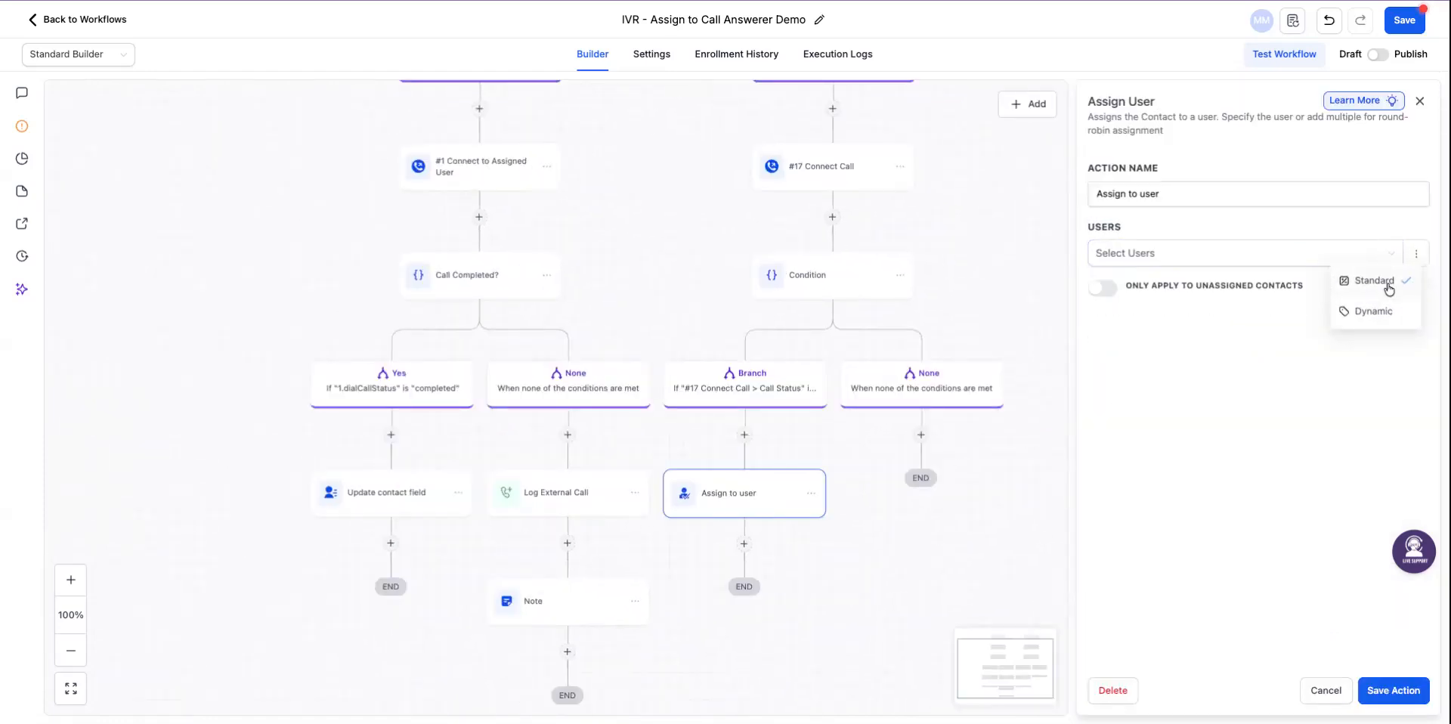
click(1228, 264)
click(1212, 227)
click(1416, 254)
click(1382, 311)
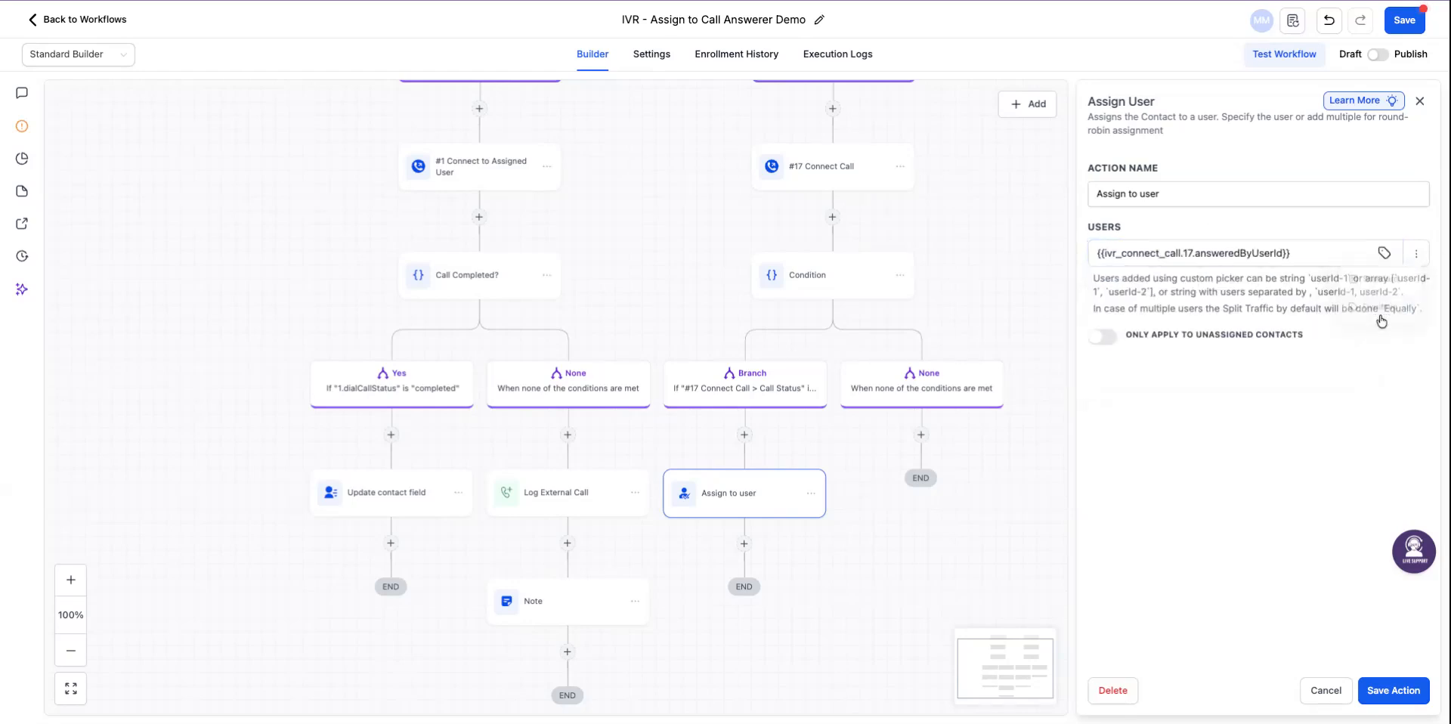
Step: Open the #17 Connect Call values among the IVR Connect Call variables for the assigned users, and review the workflow's upper part
click(1385, 253)
scroll(1261, 369, down, 1)
click(1255, 309)
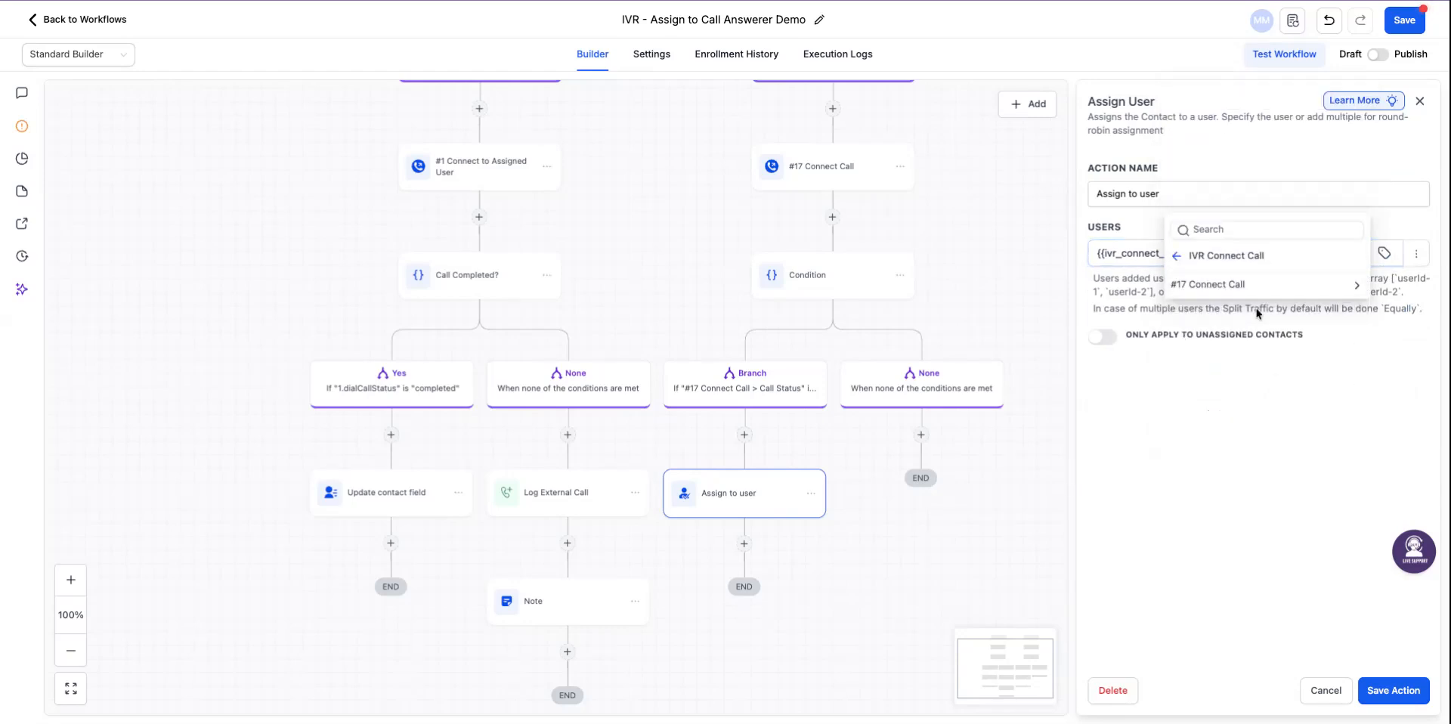
click(1243, 284)
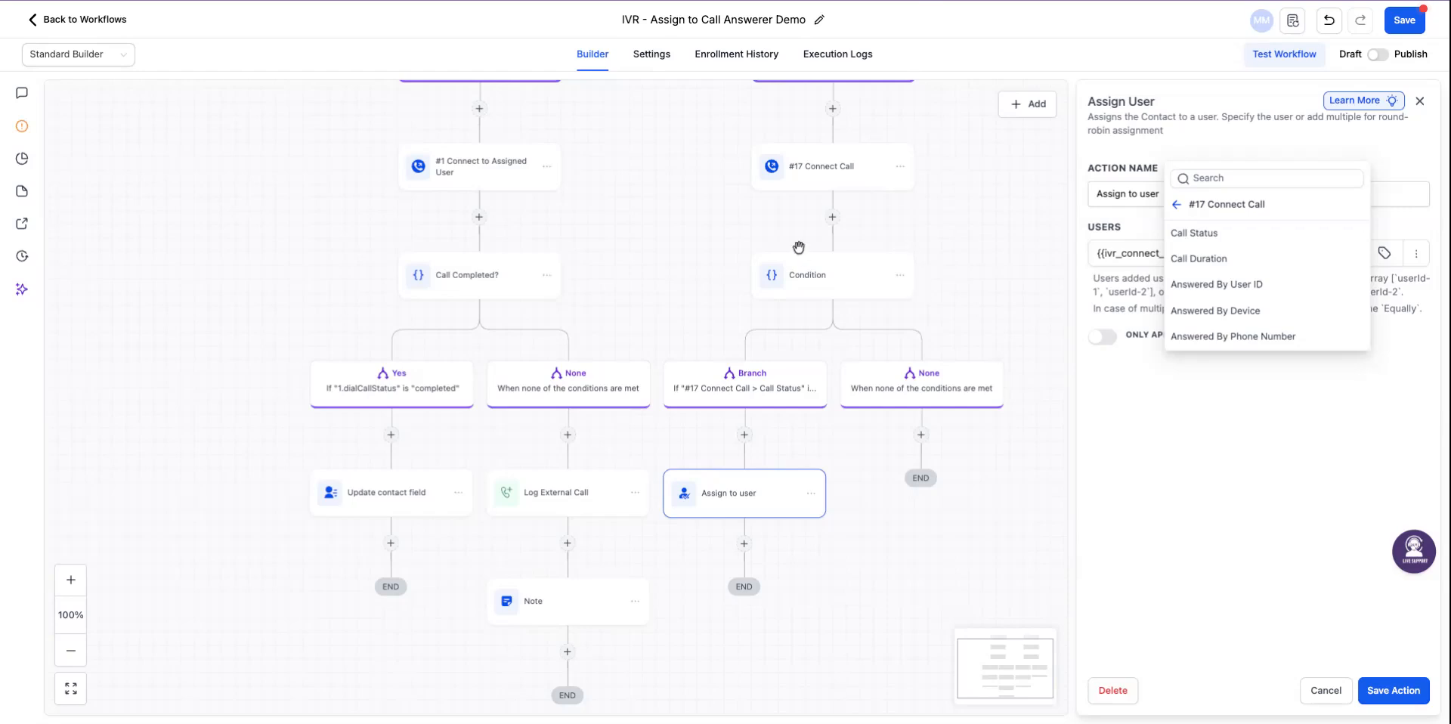
scroll(794, 249, up, 5)
scroll(679, 310, up, 1)
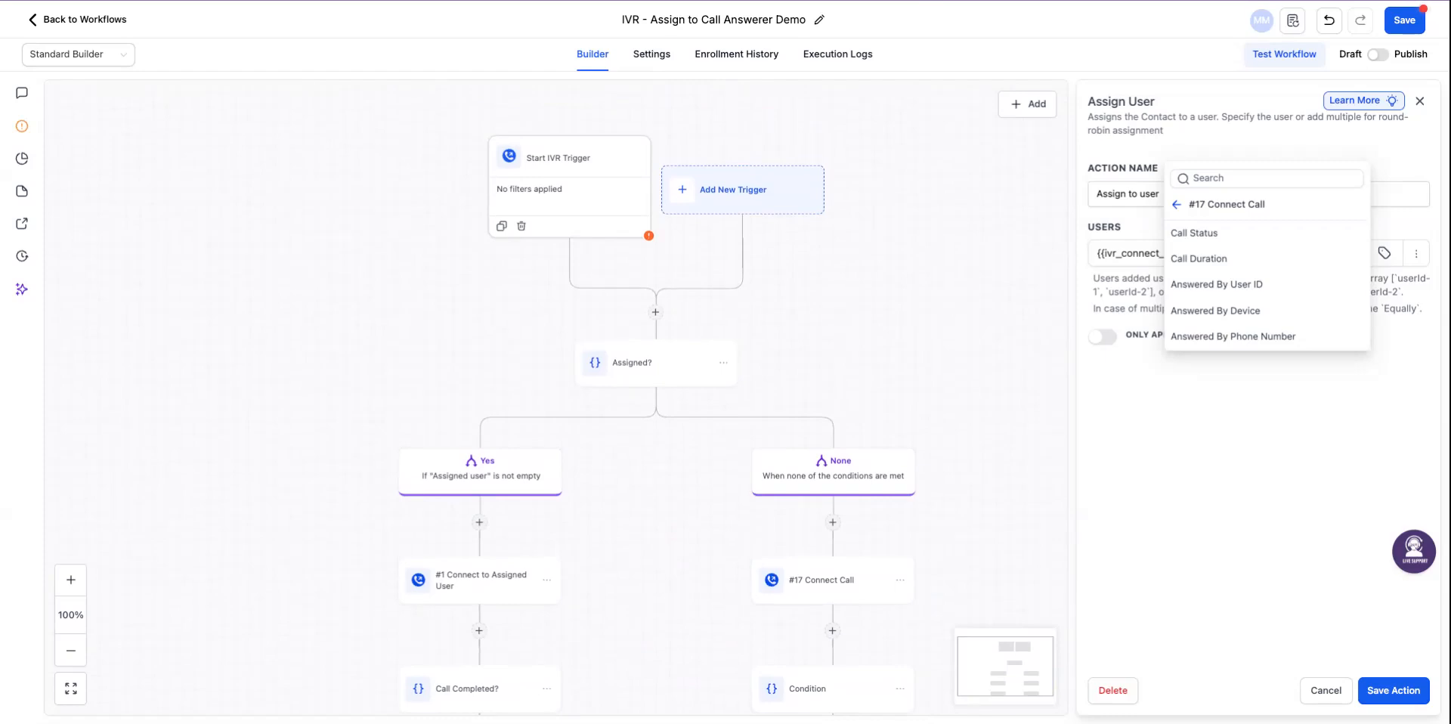
scroll(808, 333, down, 1)
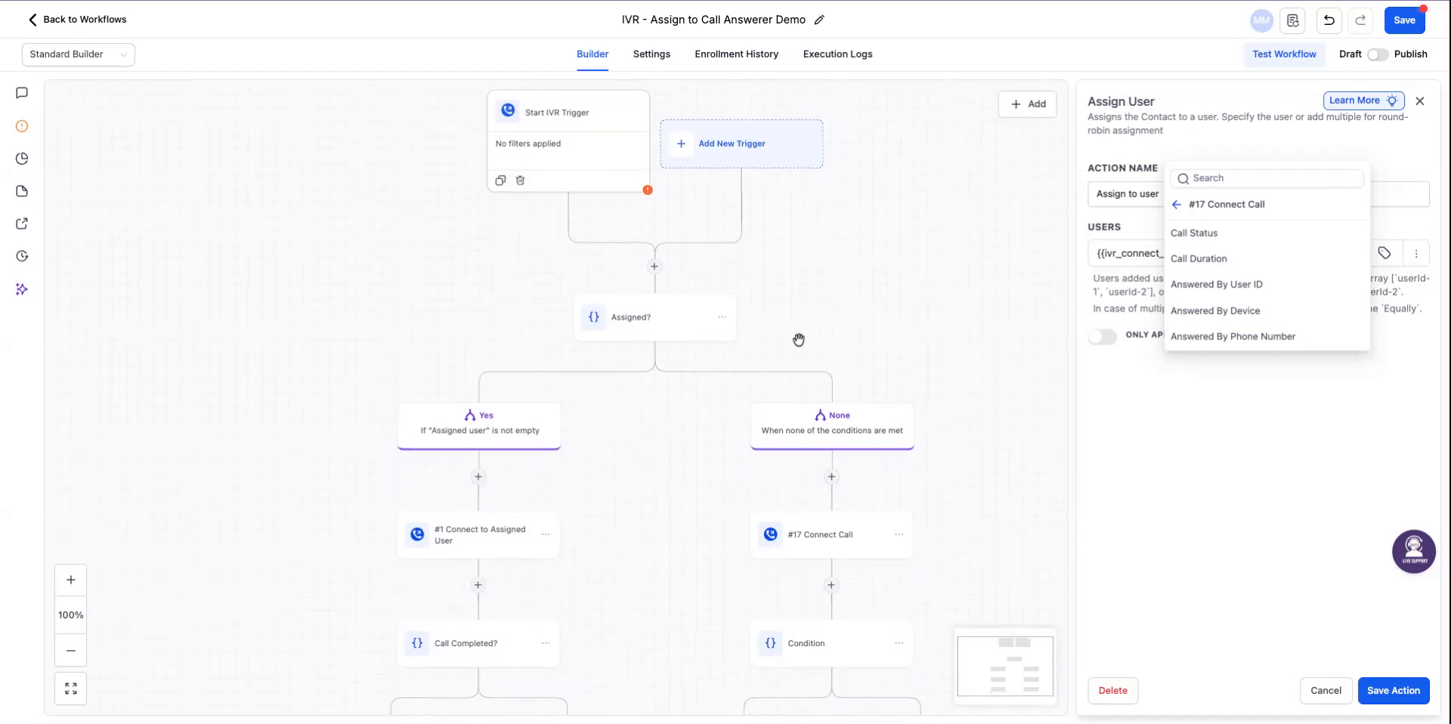
scroll(562, 211, up, 1)
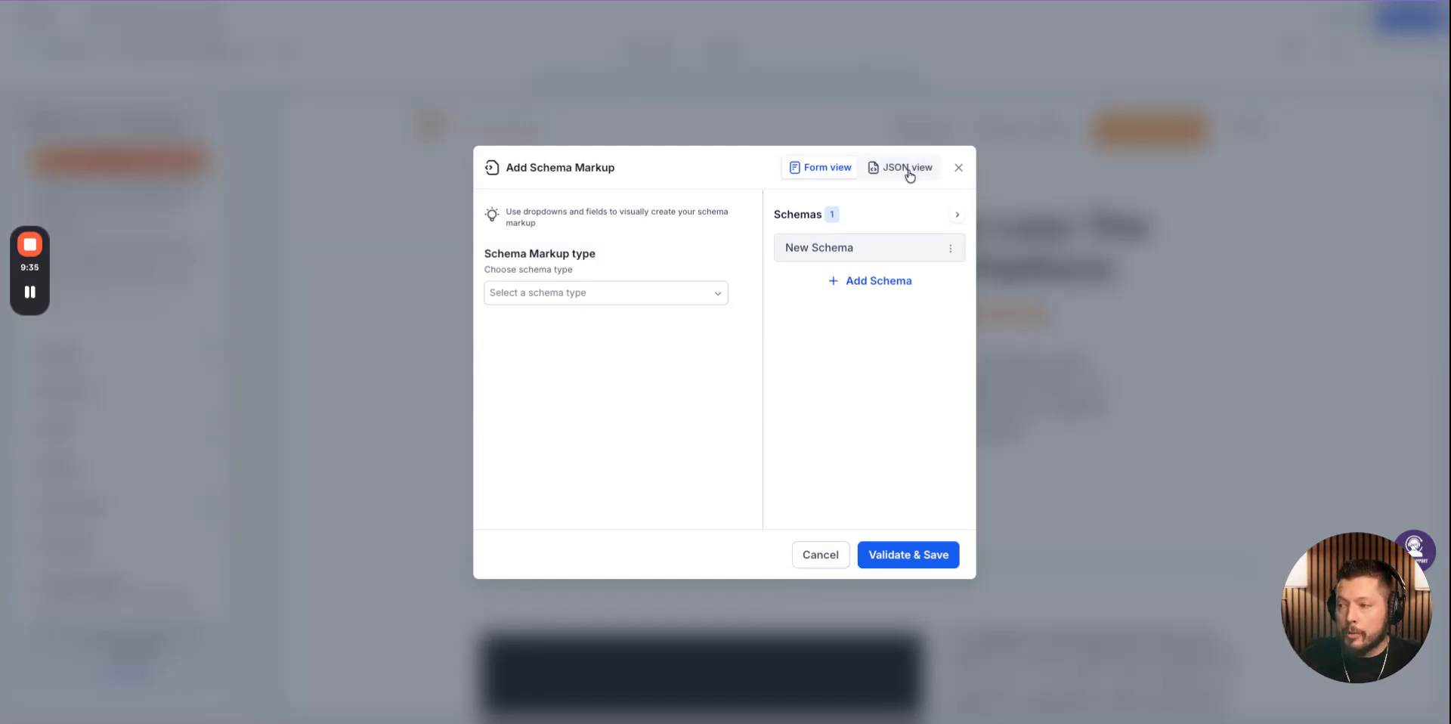
Step: Compare the Form view and JSON view of the schema markup, and browse the available schema types
click(880, 171)
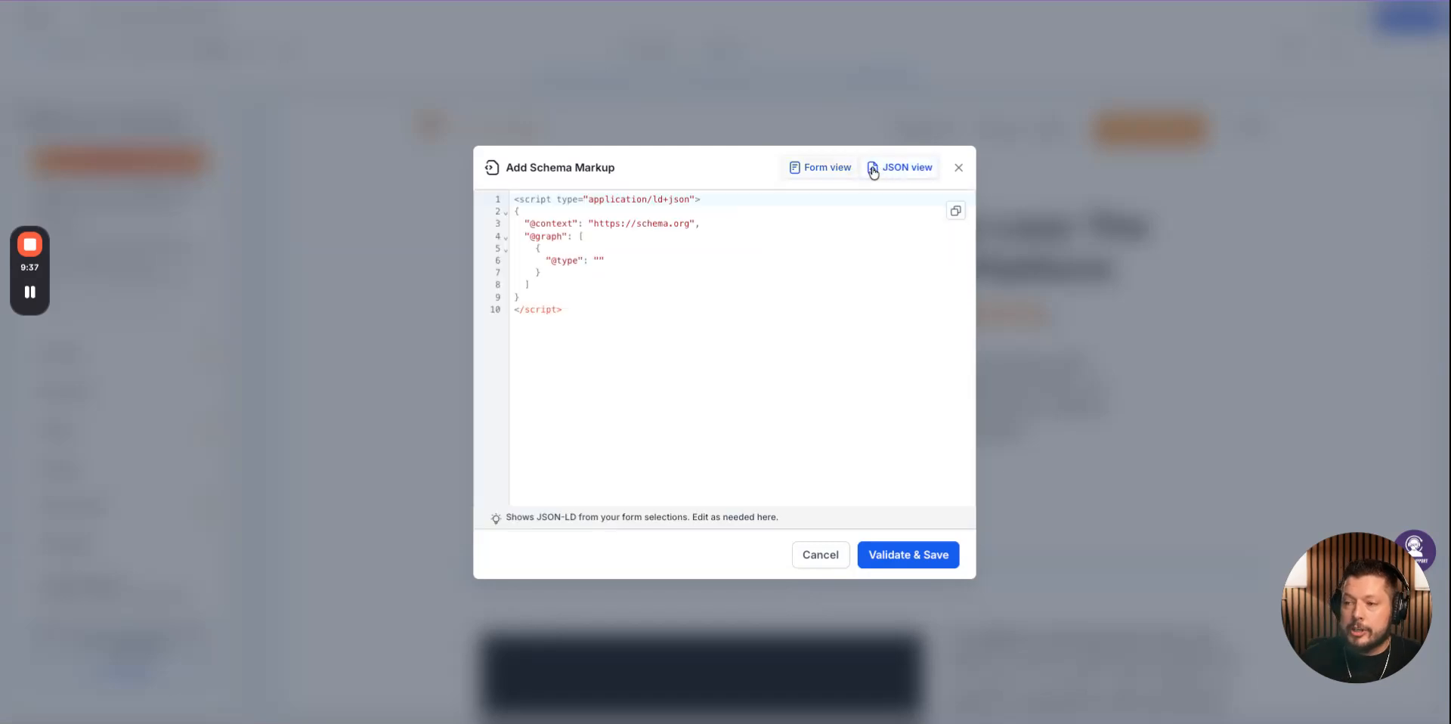
click(830, 174)
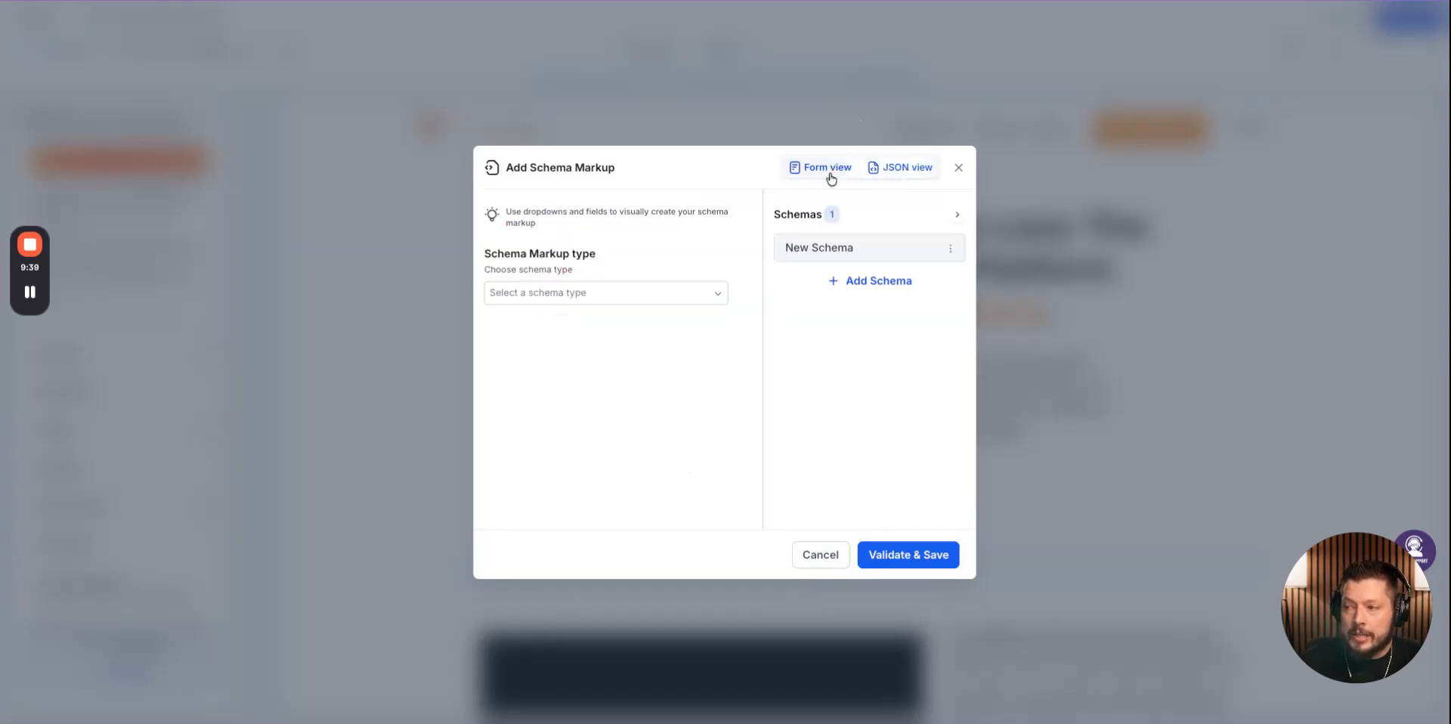
click(675, 299)
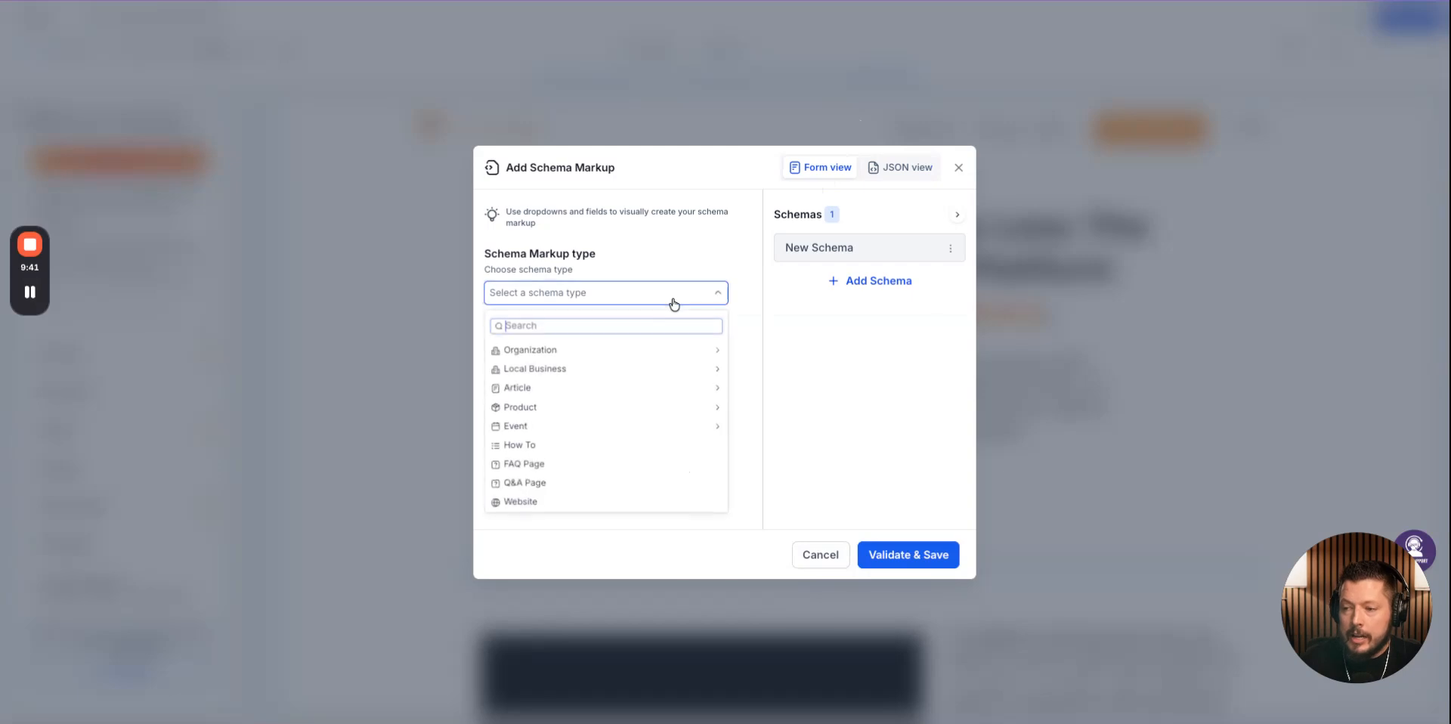
scroll(631, 397, down, 2)
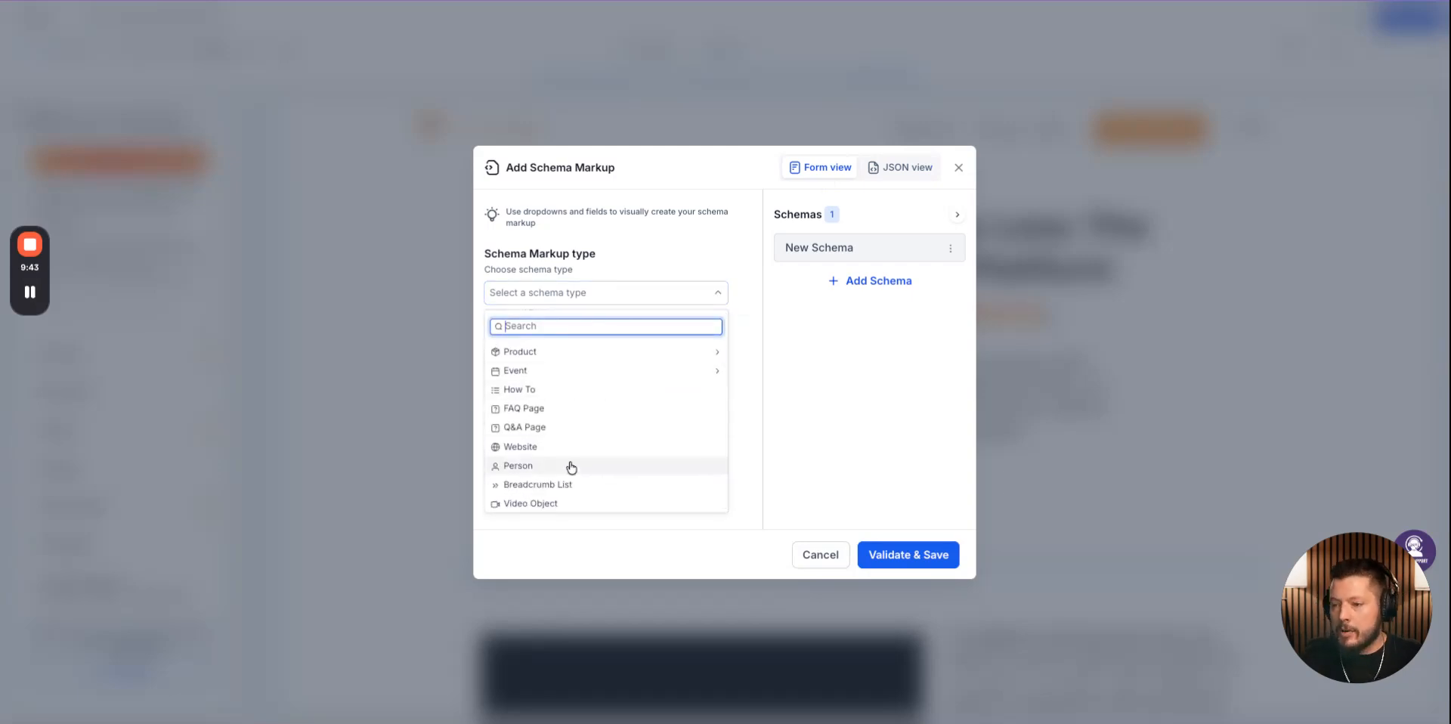
click(896, 167)
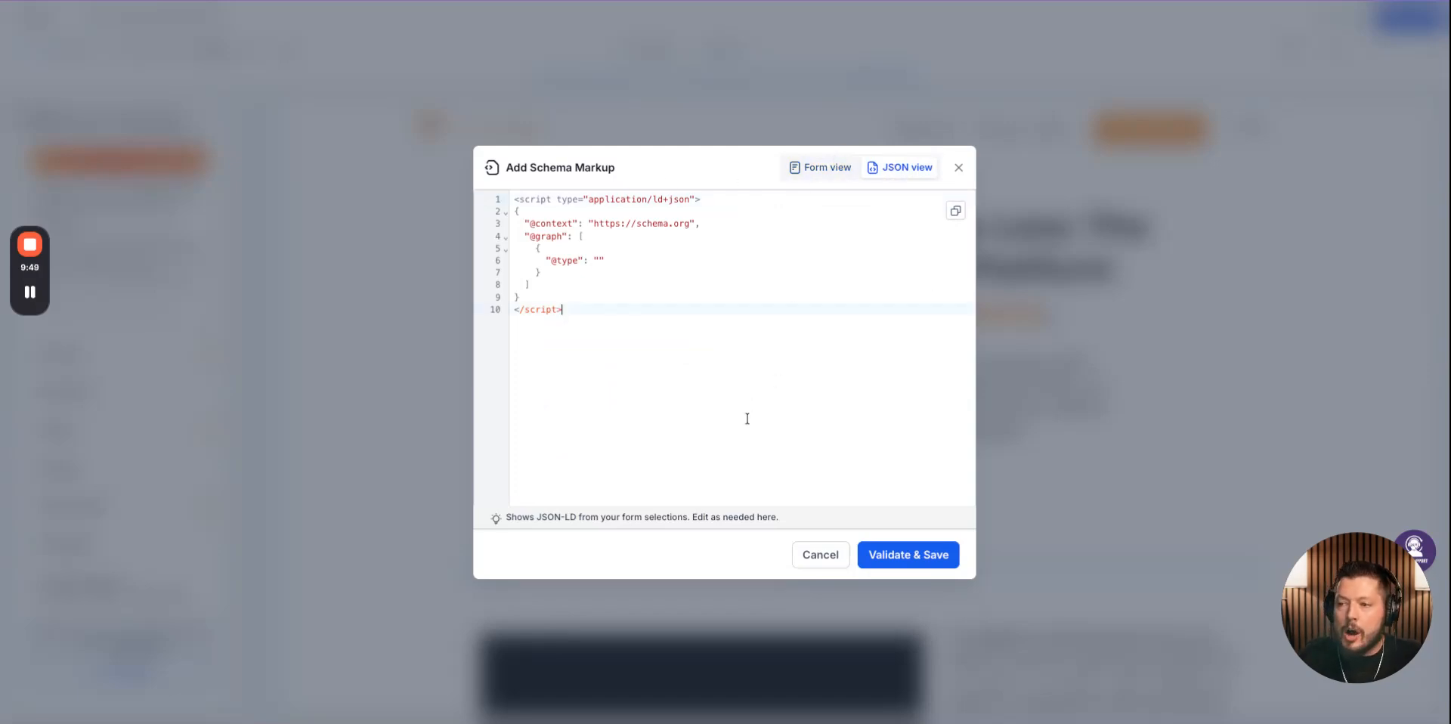
key(ctrl+a)
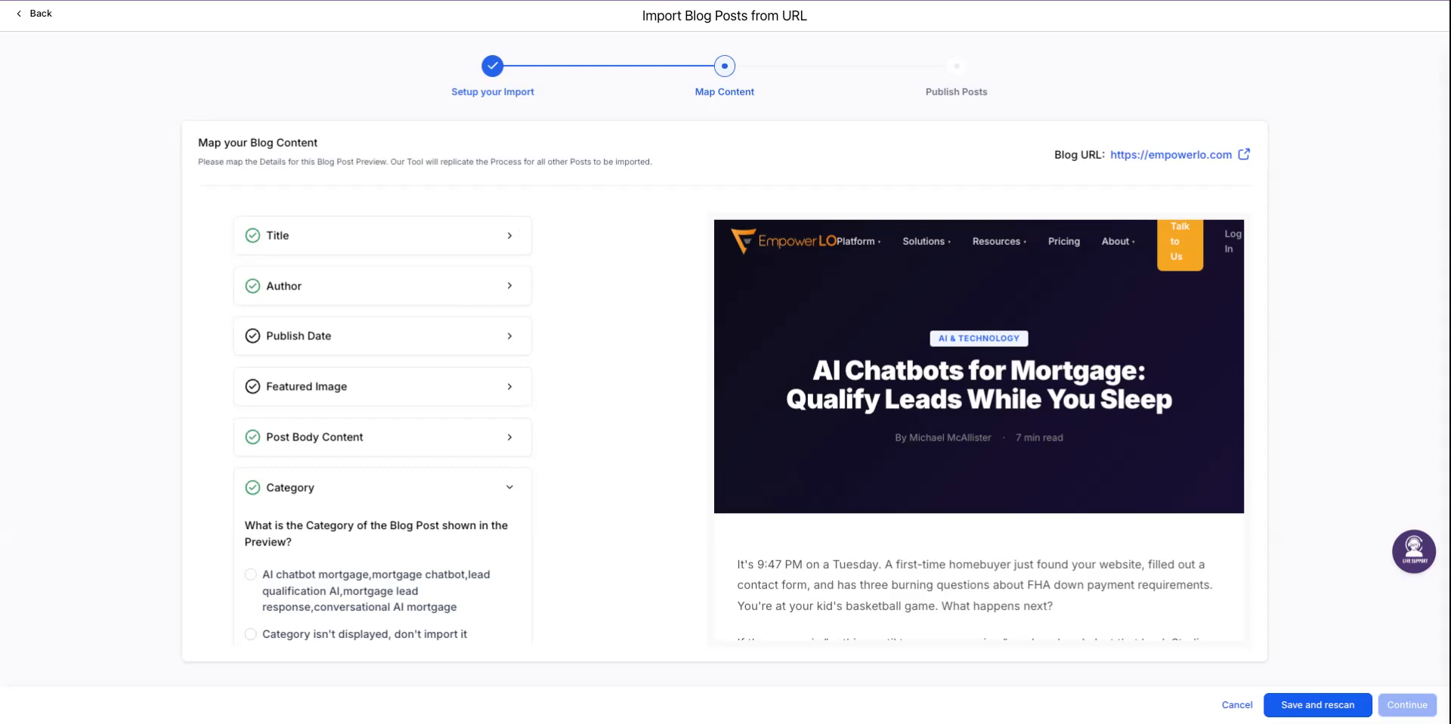
Step: Inspect the Title mapping options for the imported blog post and collapse the section
click(514, 247)
click(510, 241)
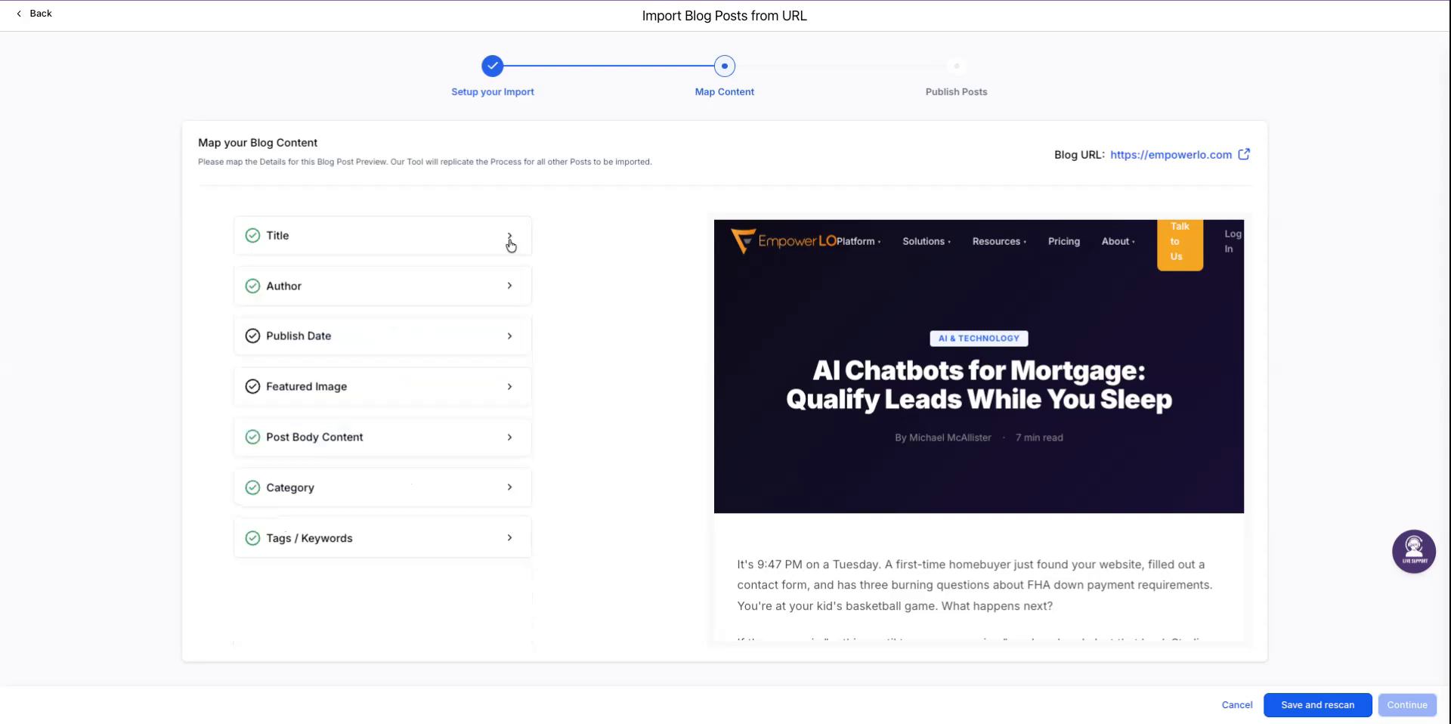
click(490, 293)
click(505, 237)
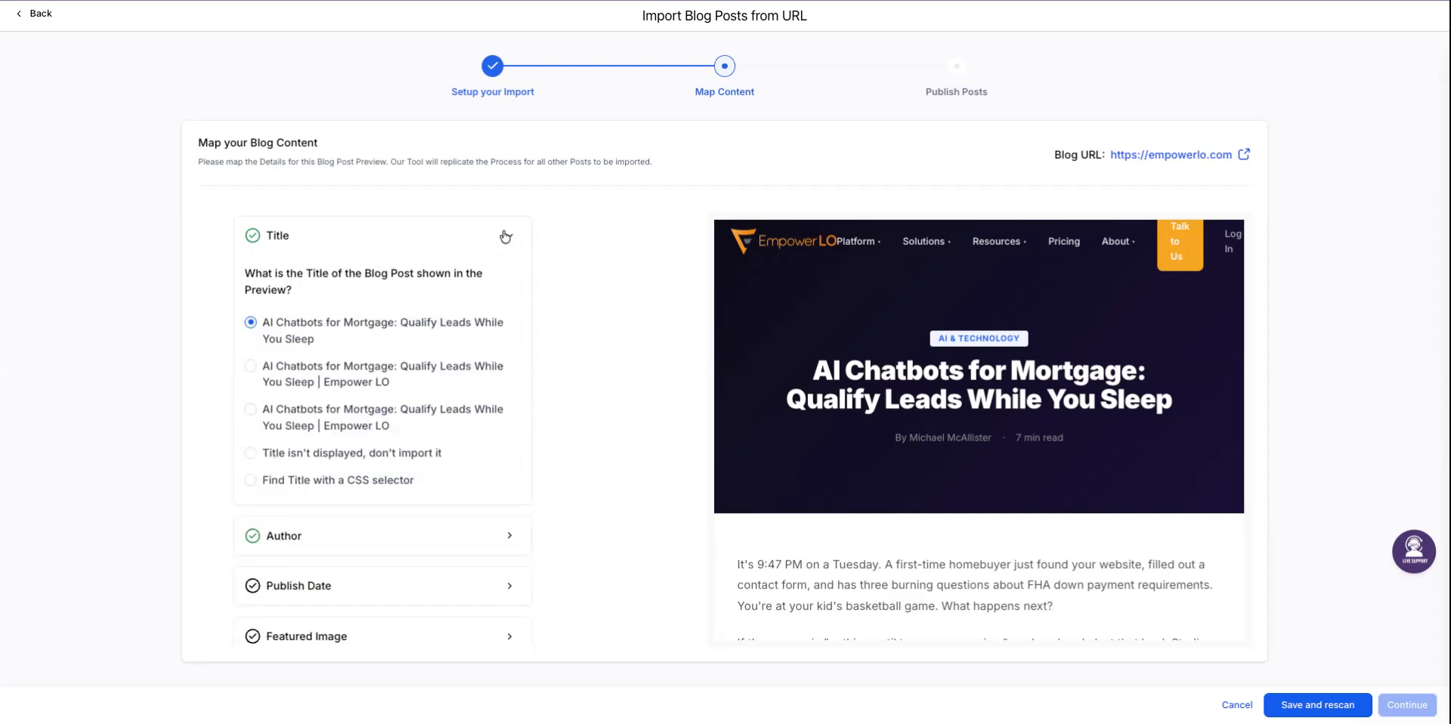
click(510, 243)
Step: Set the blog post's Author mapping to "Find Author with a CSS selector" and activate its empty selector field
click(511, 297)
click(313, 456)
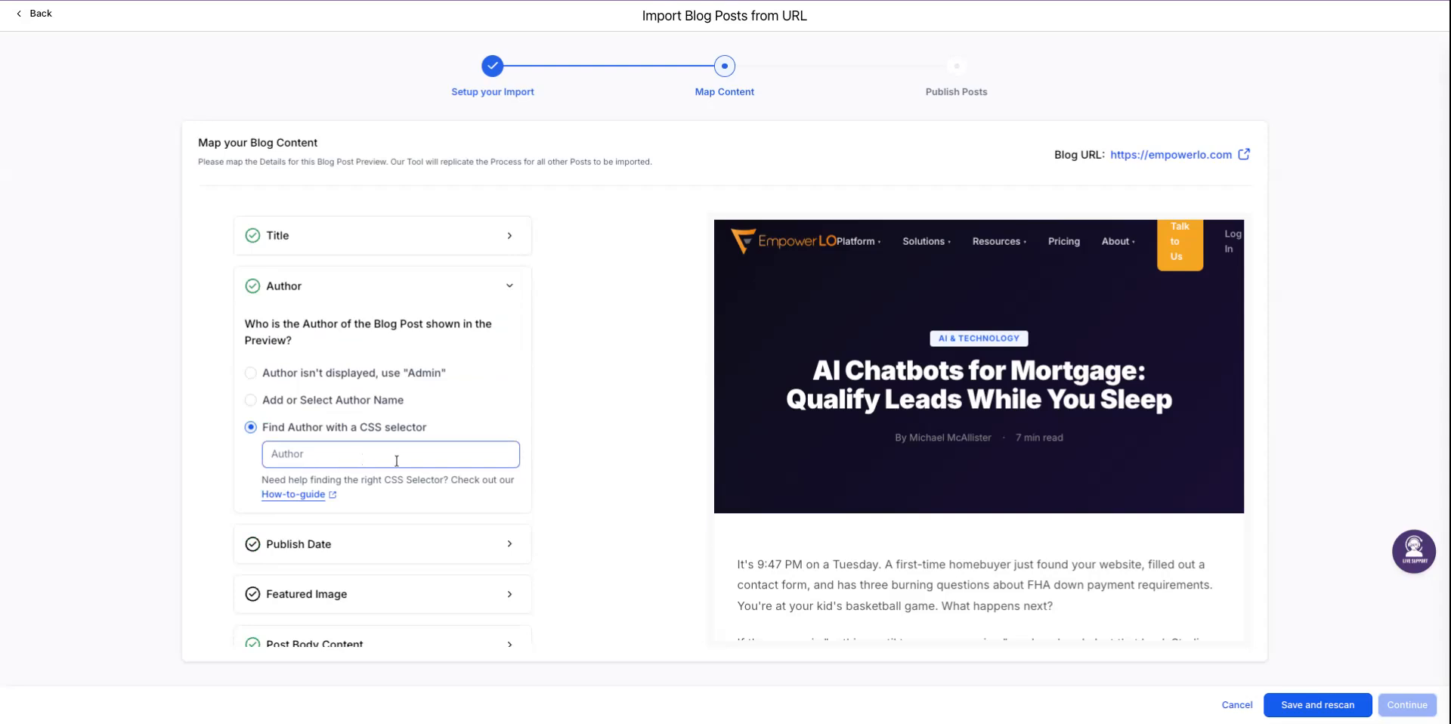
click(354, 427)
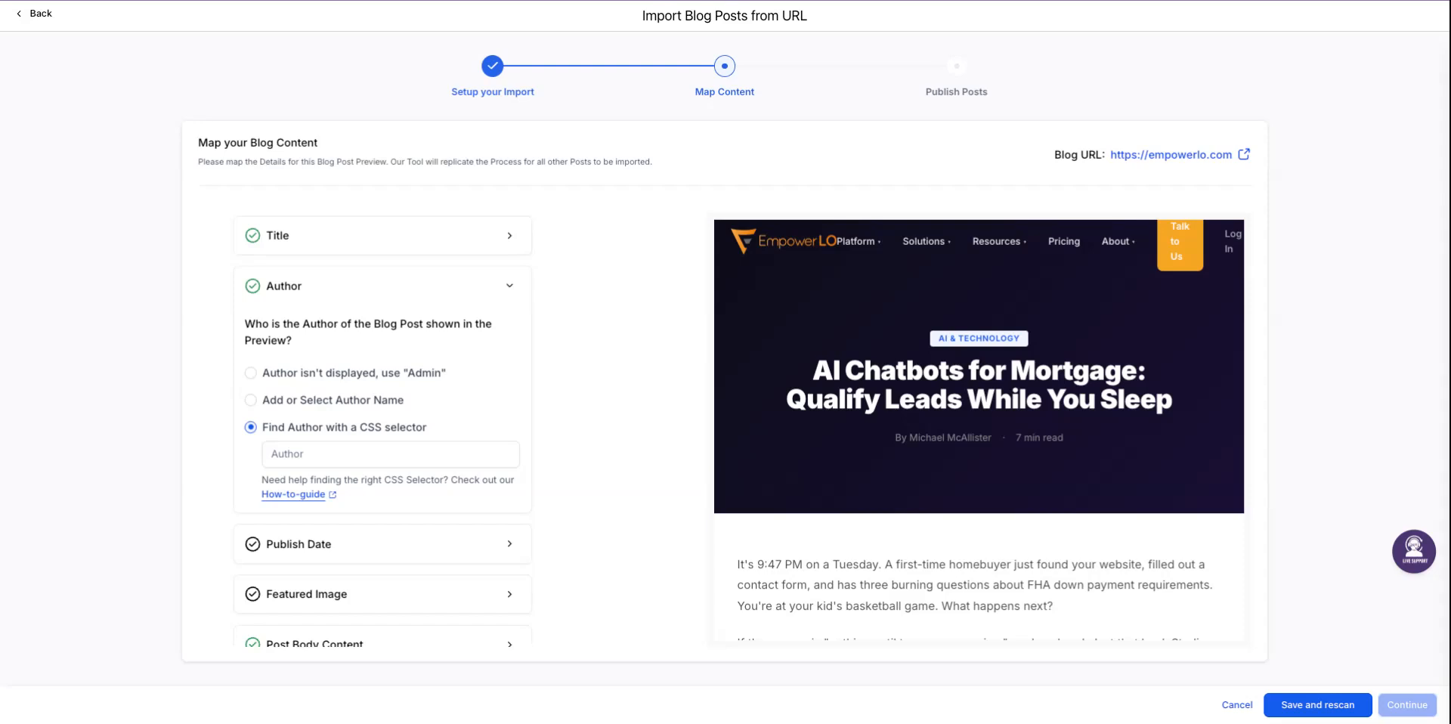
click(390, 454)
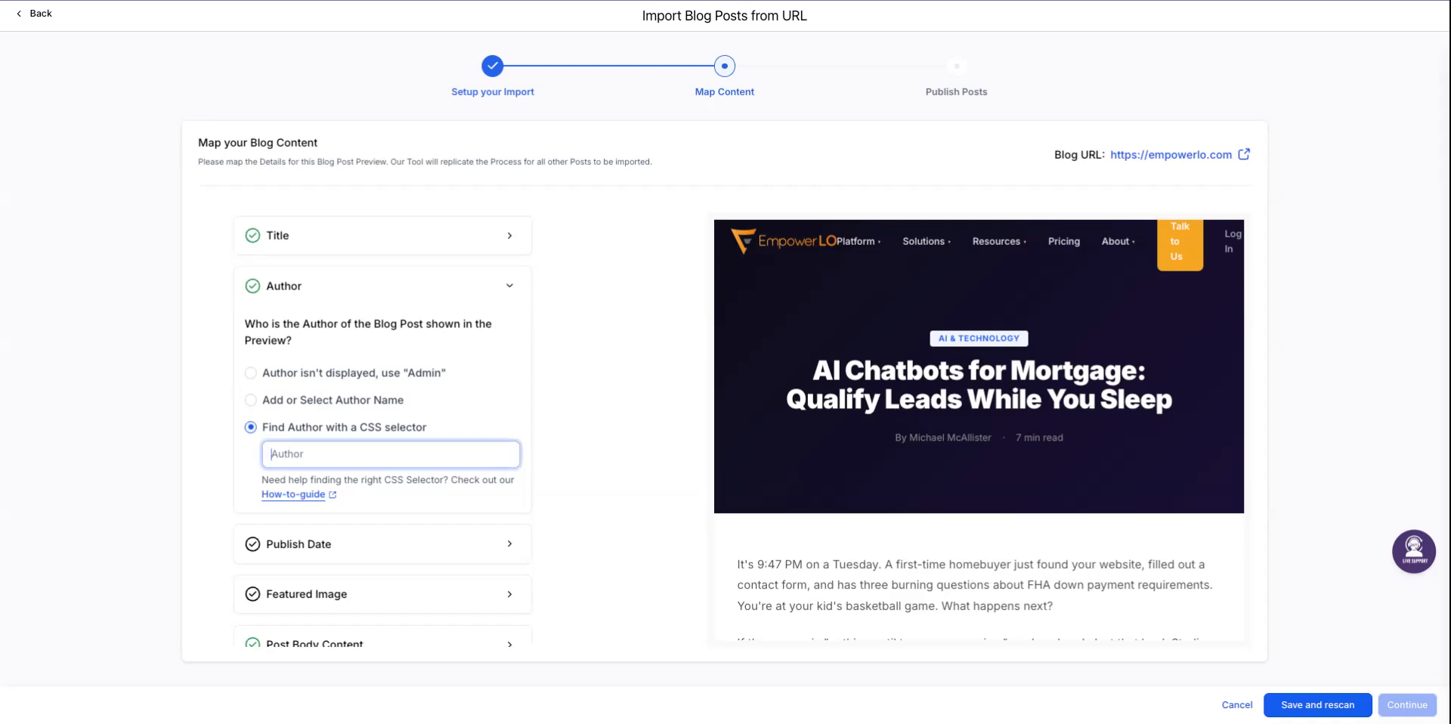
Step: Review the Featured Image mapping options and look over the remaining blog content fields
scroll(306, 528, down, 3)
click(302, 505)
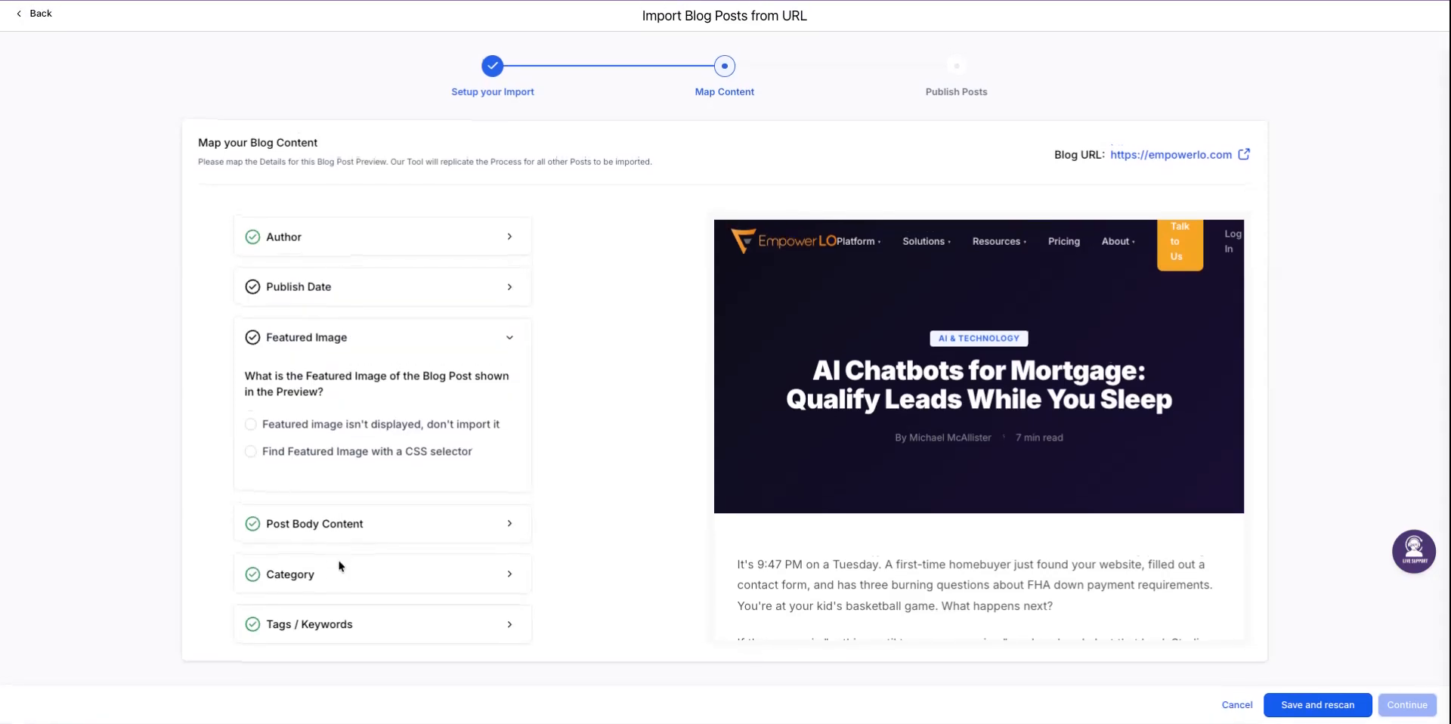
scroll(337, 555, up, 1)
click(333, 336)
scroll(344, 490, down, 2)
scroll(344, 490, down, 1)
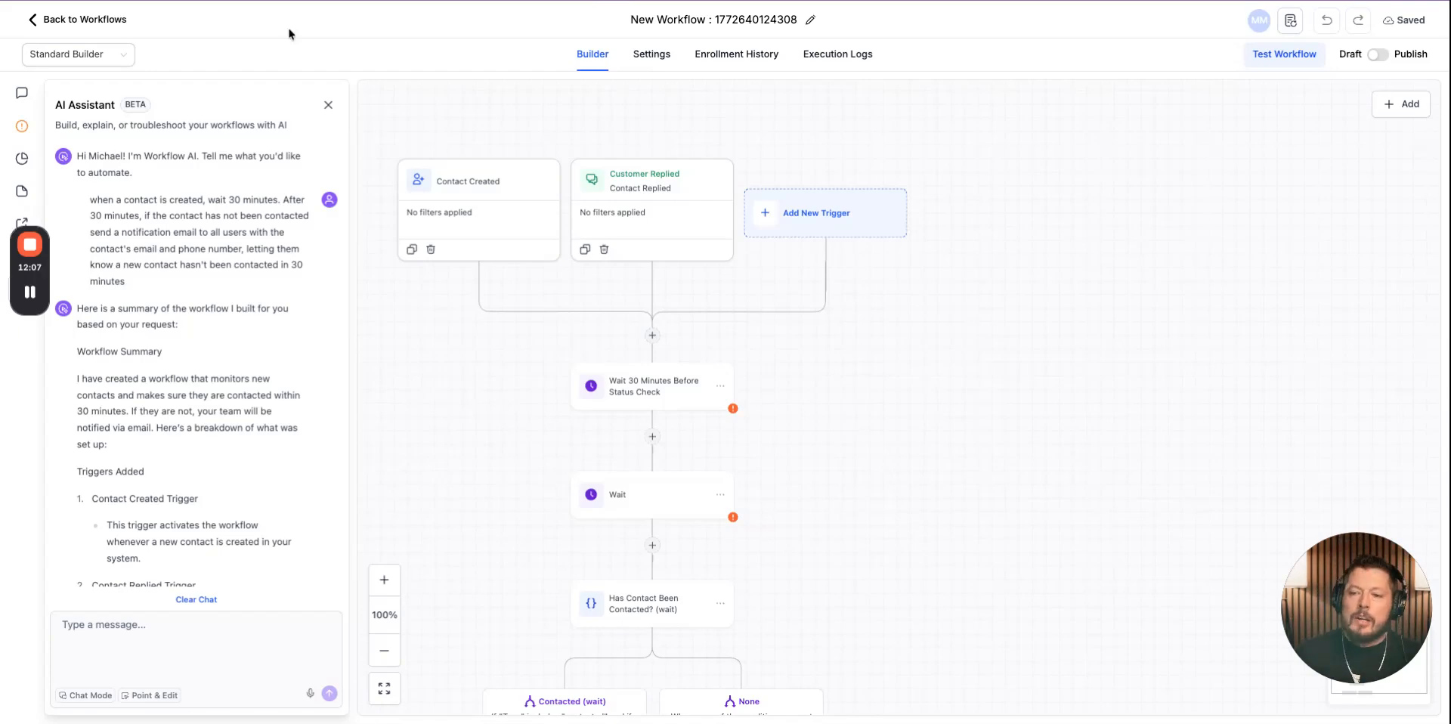
Step: Highlight the AI Assistant prompt about contacts not contacted within 30 minutes and read the summary of the workflow it built
triple_click(202, 227)
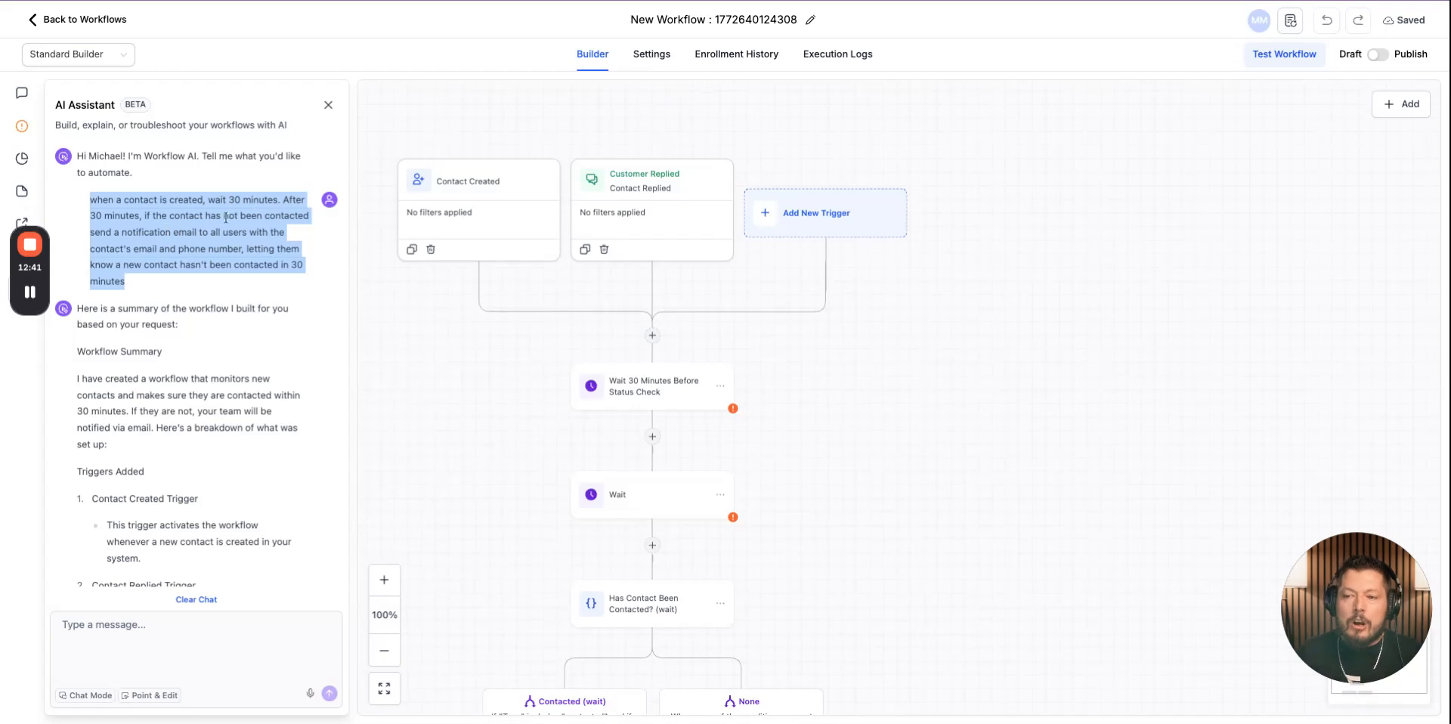
scroll(169, 231, down, 1)
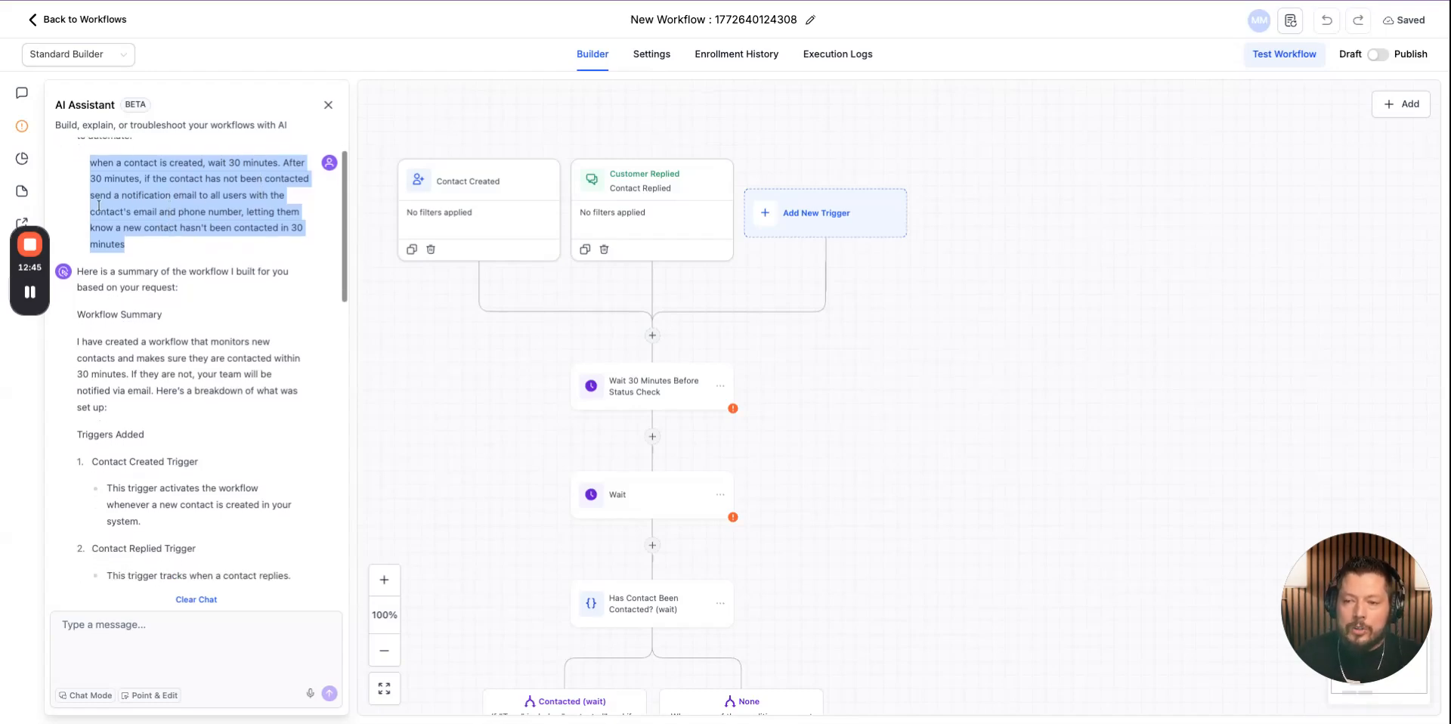
scroll(109, 218, down, 1)
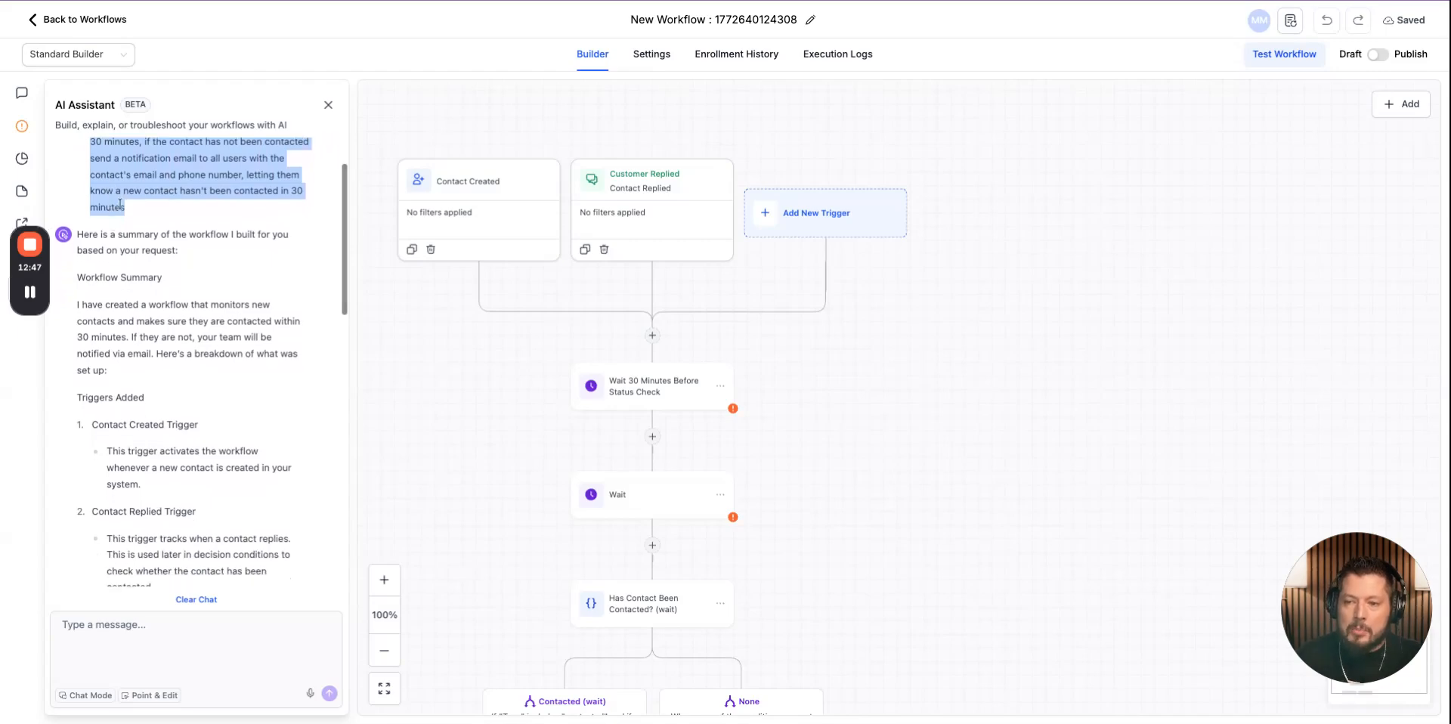
scroll(202, 192, down, 4)
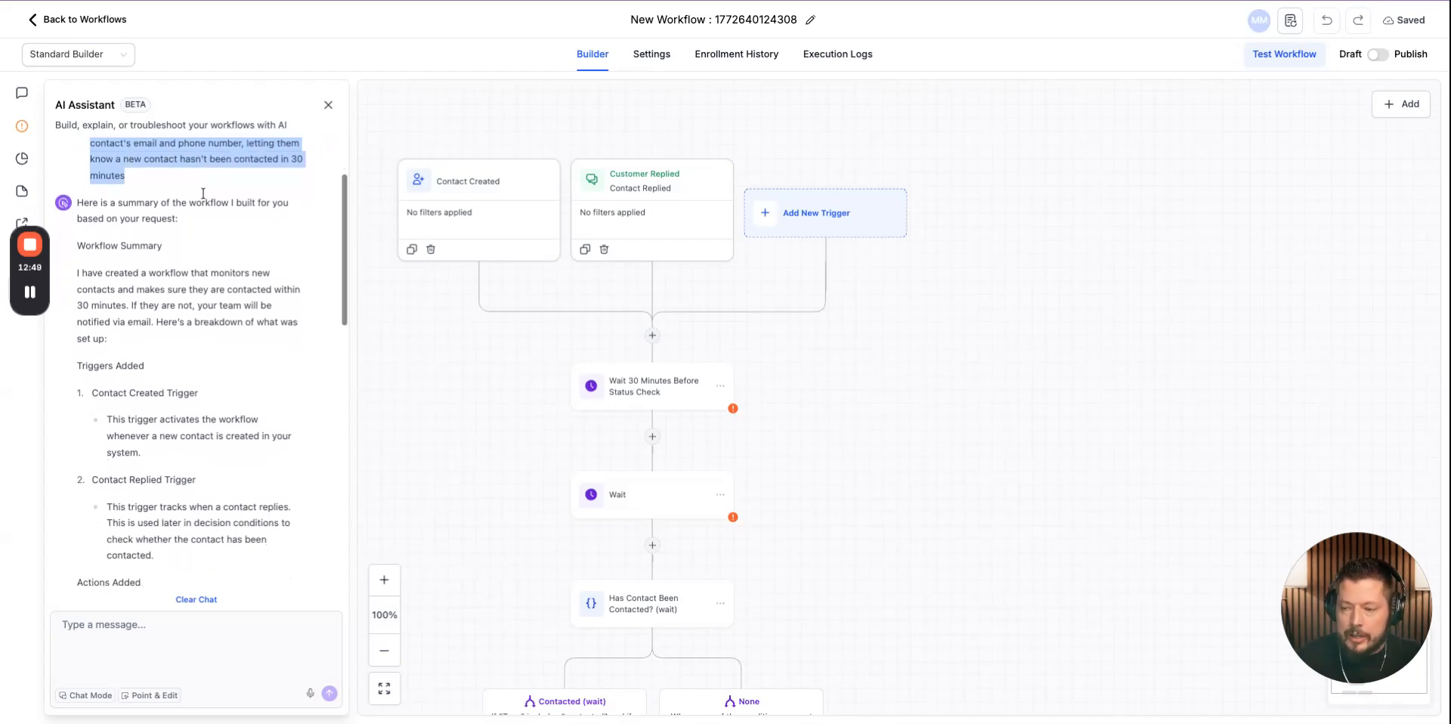
scroll(280, 217, up, 5)
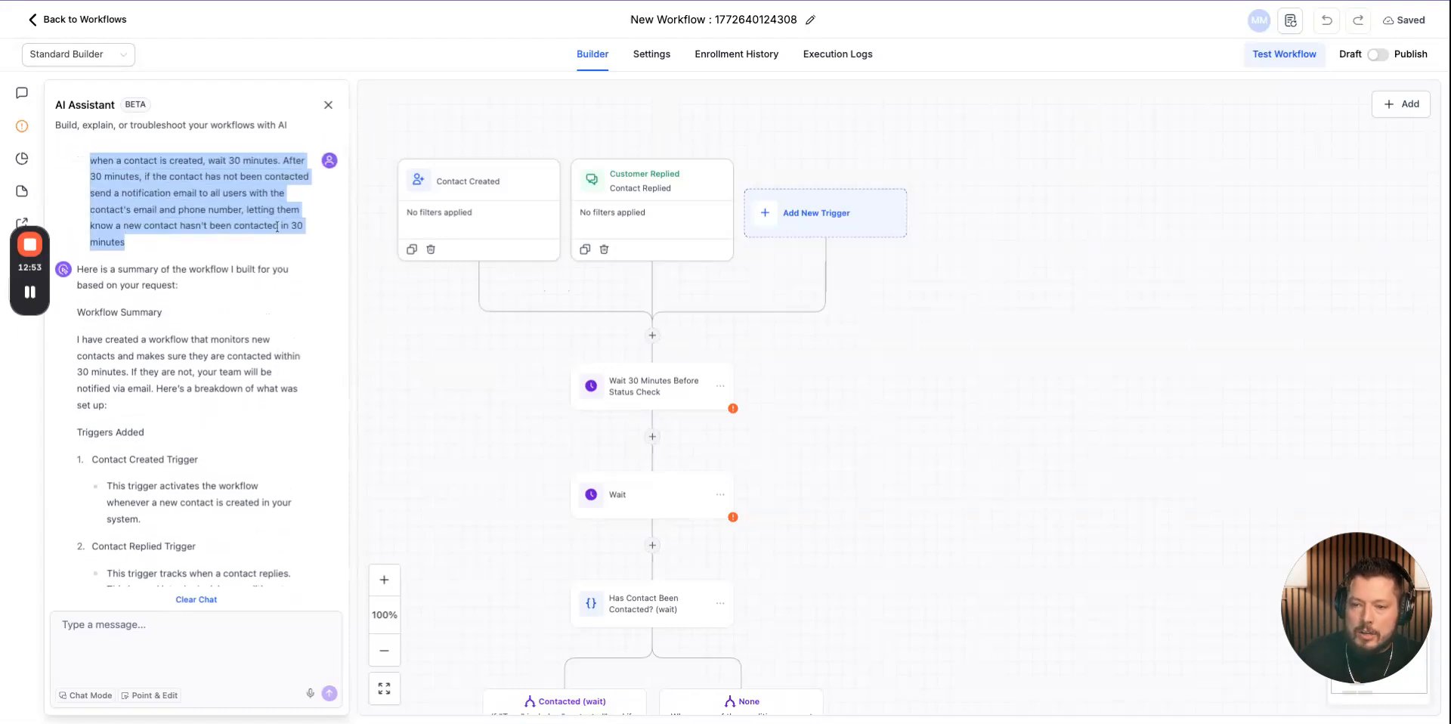
Step: Inspect the settings of the "Wait 30 Minutes Before Status Check" action and the Wait action below it, cancelling both without changes
scroll(632, 334, down, 2)
click(631, 323)
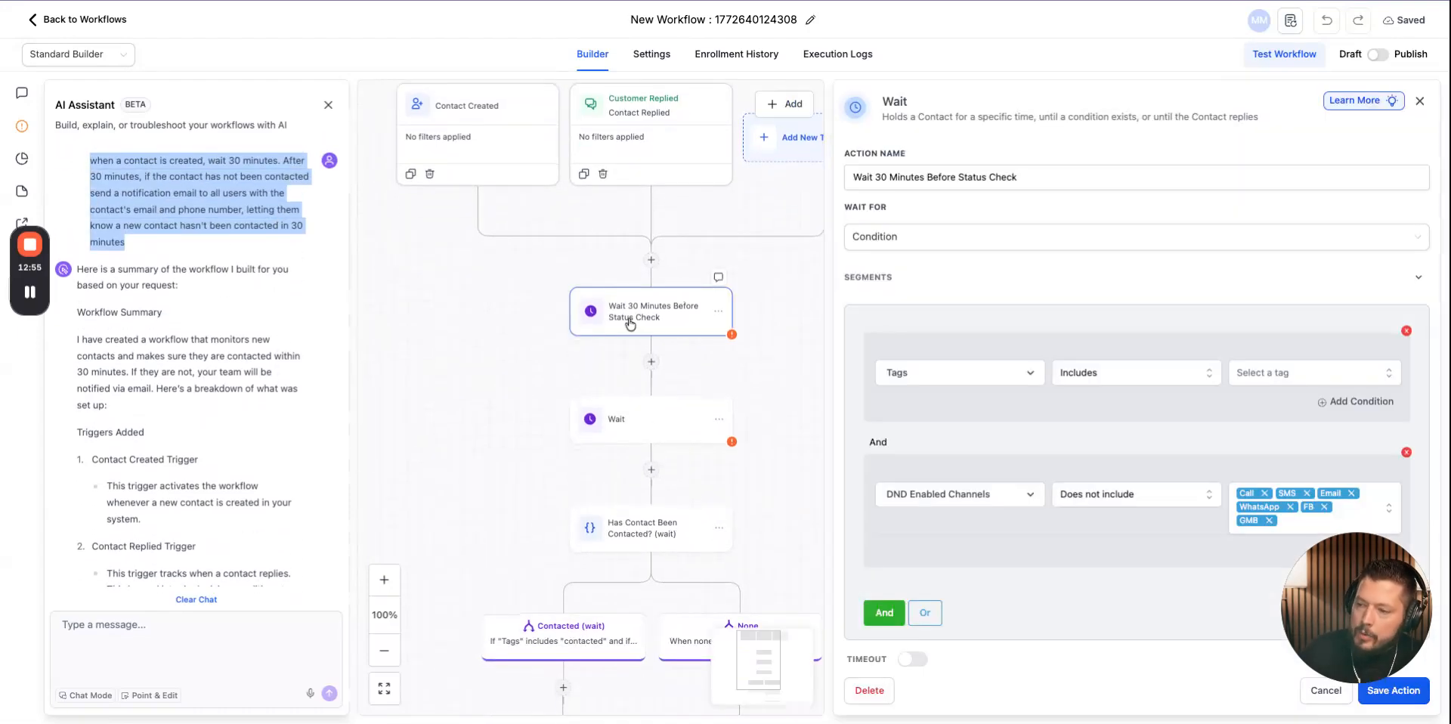
scroll(1130, 325, down, 1)
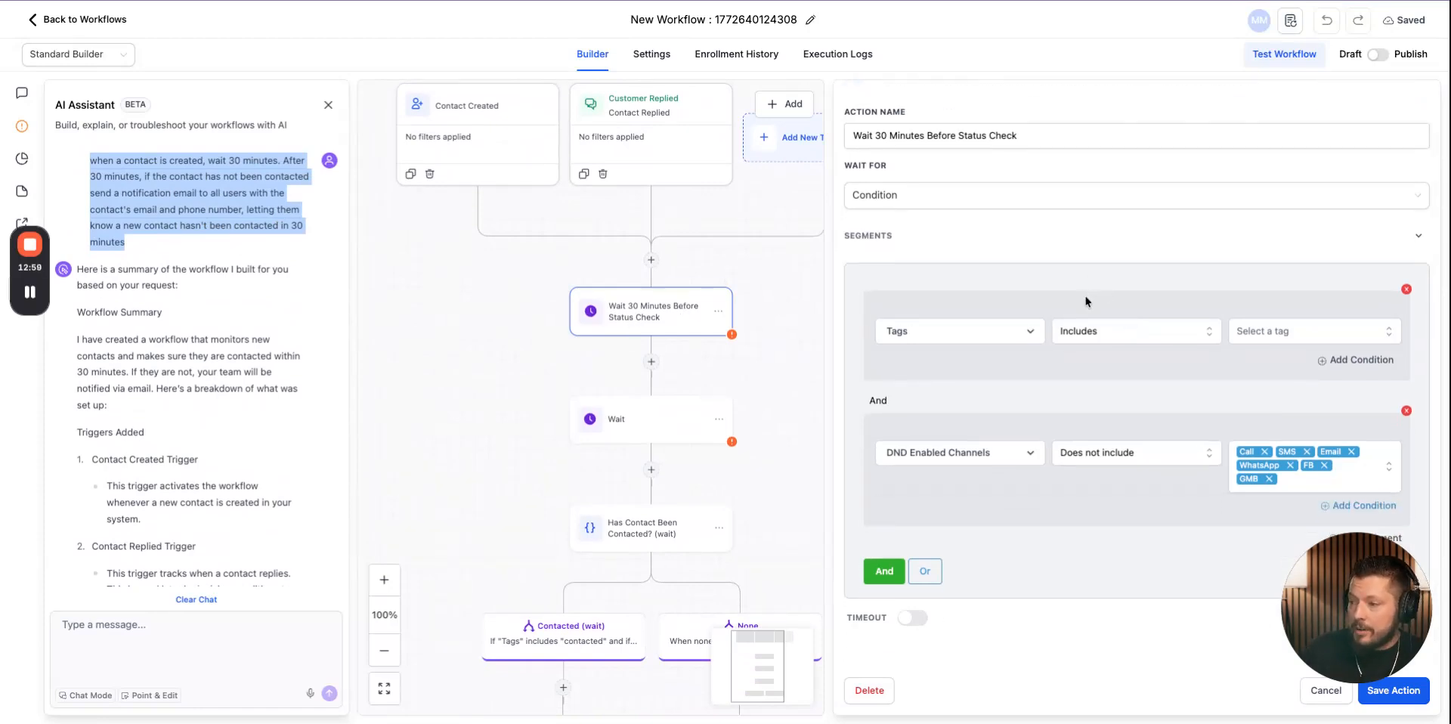
scroll(1036, 219, up, 1)
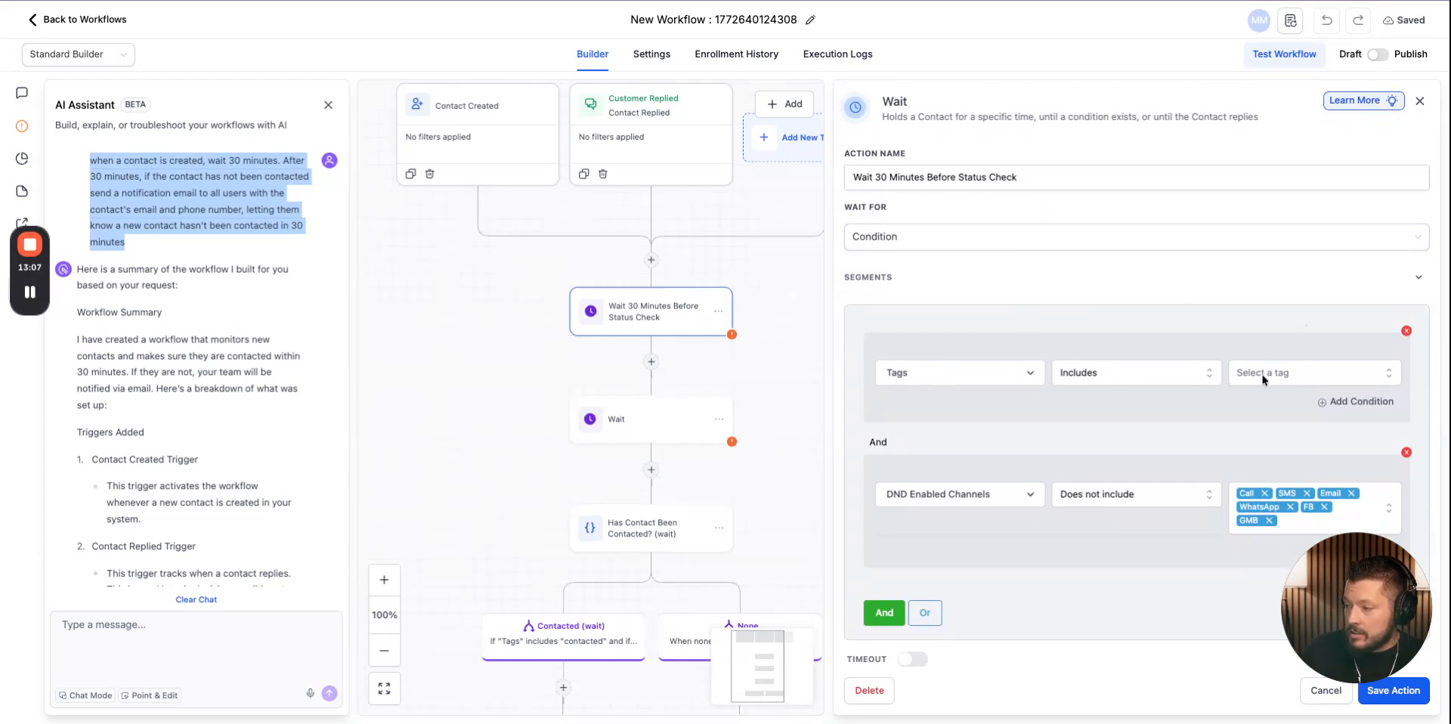
scroll(1266, 378, down, 1)
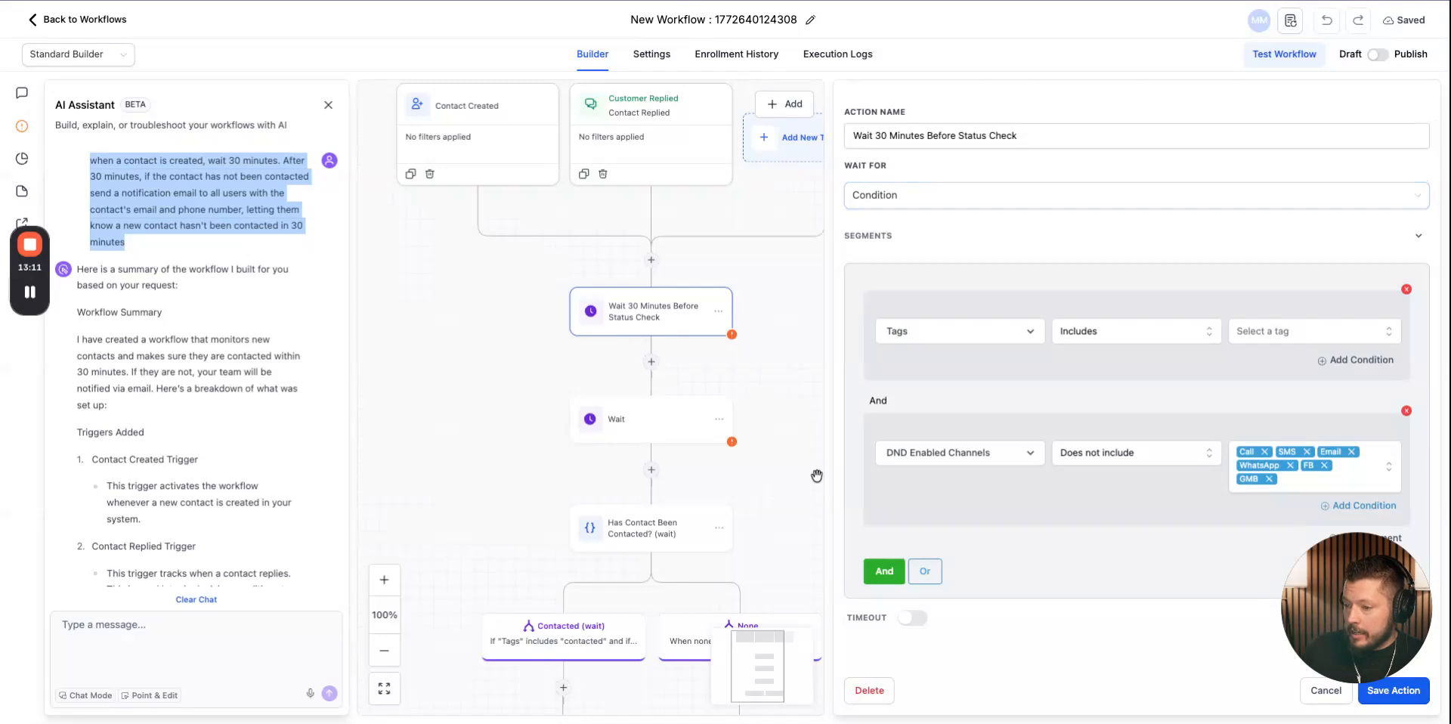
click(1312, 693)
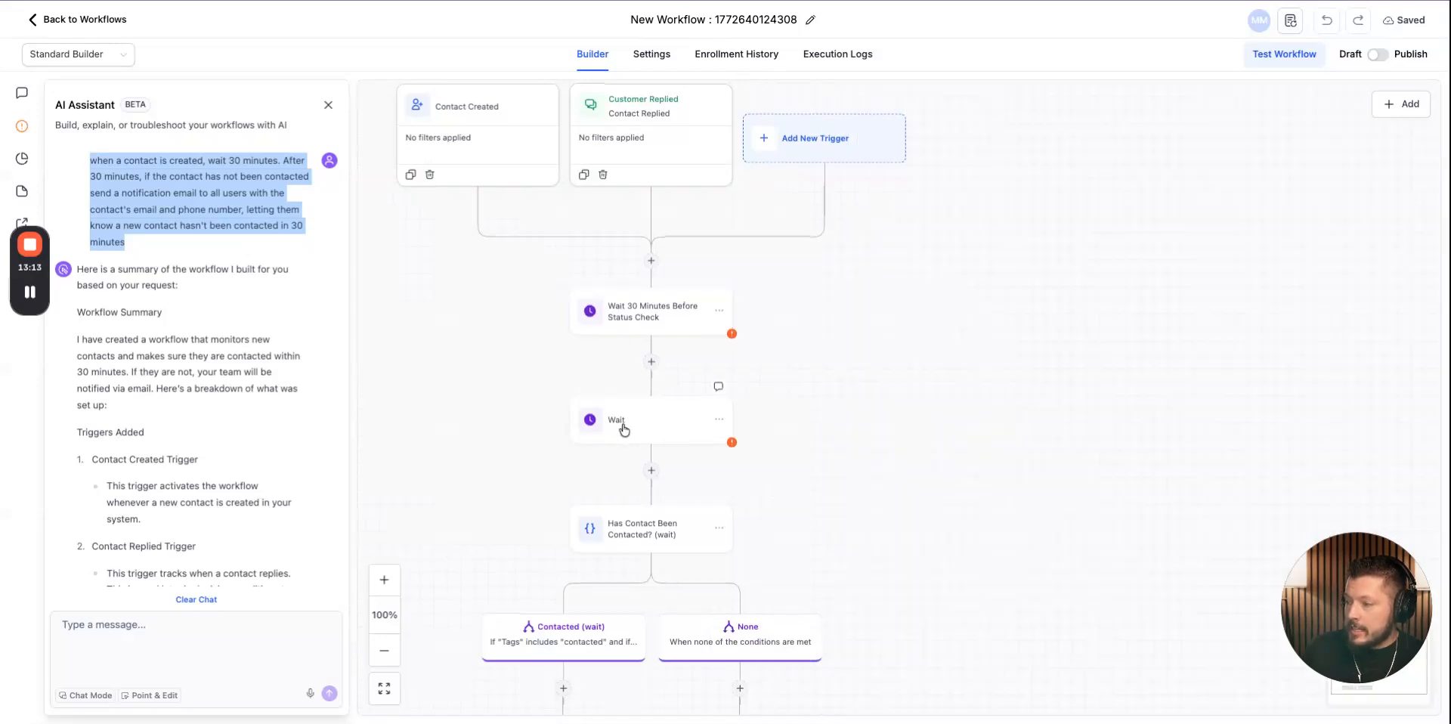
click(625, 425)
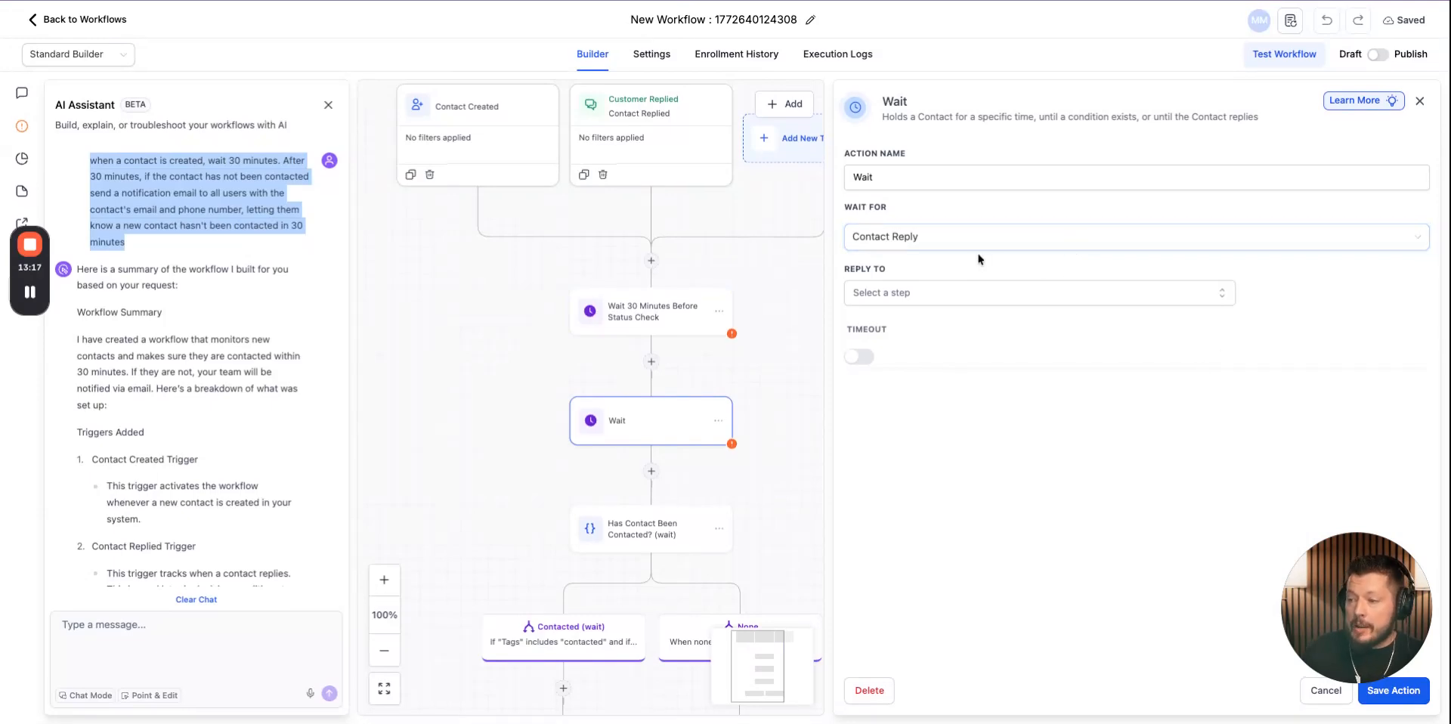
click(1316, 694)
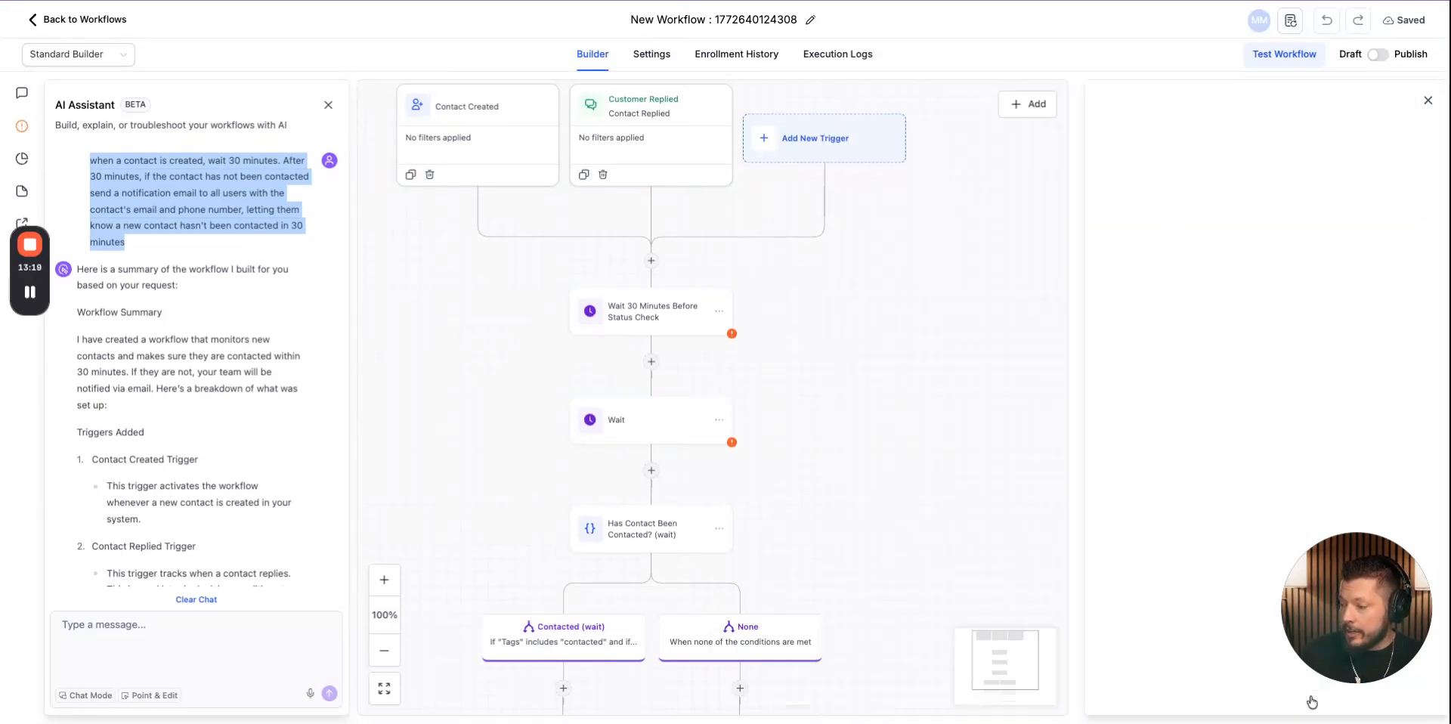
Step: Review the branch criteria of the "Has Contact Been Contacted? (wait)" condition and save the action
scroll(706, 315, down, 1)
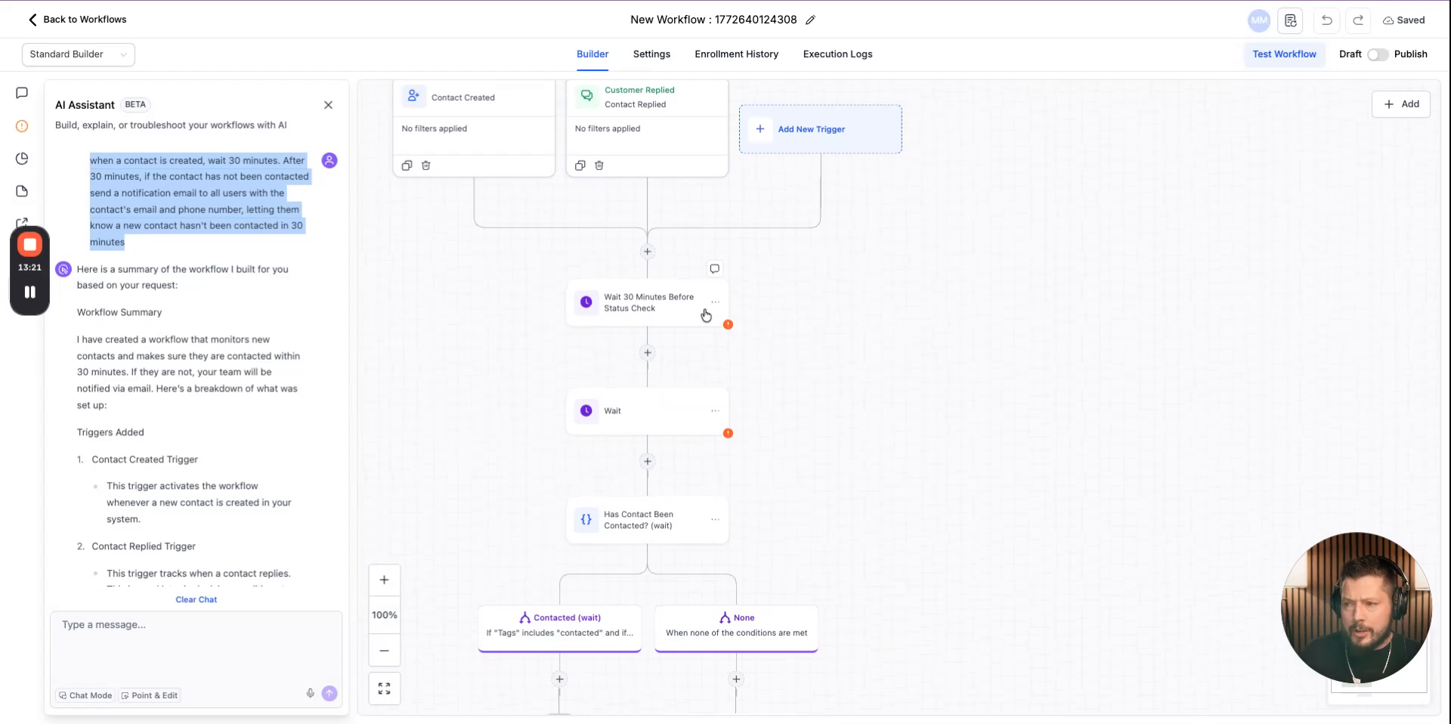
scroll(684, 291, down, 1)
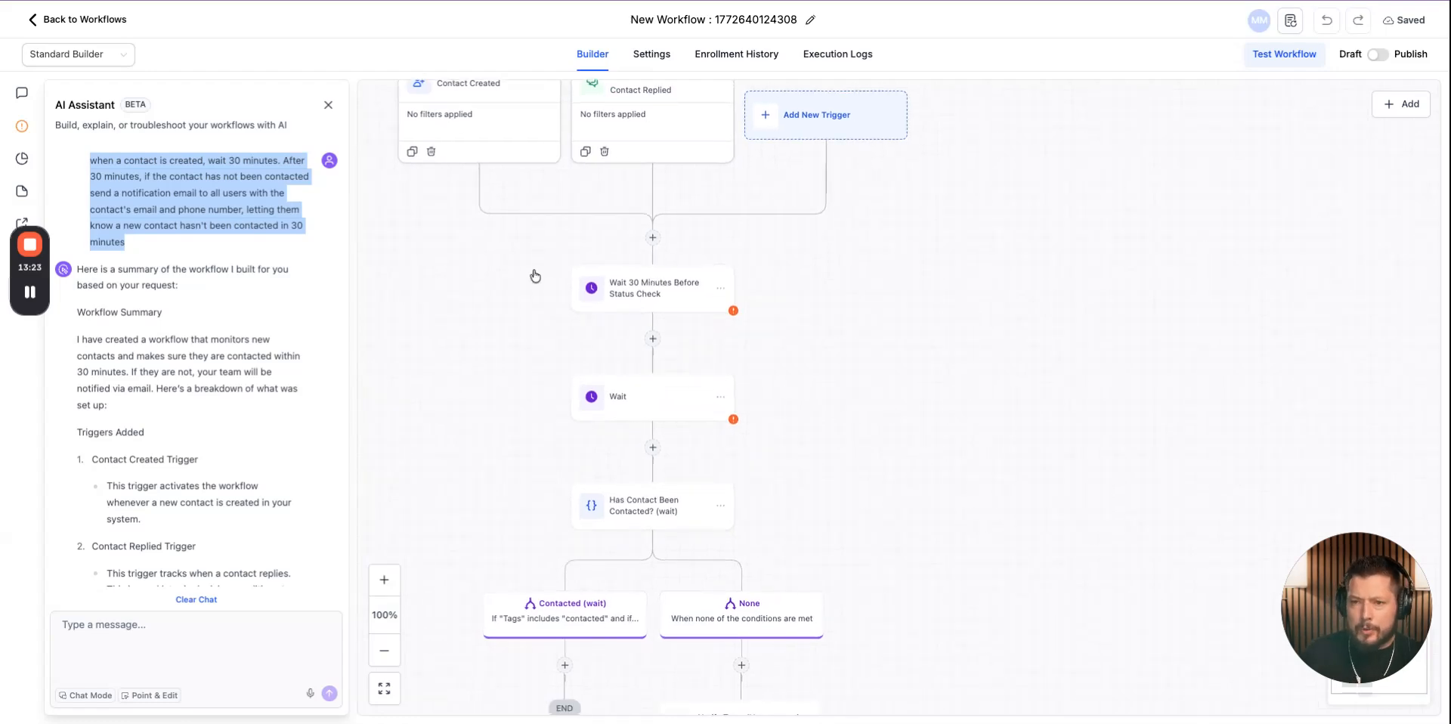
scroll(662, 430, down, 5)
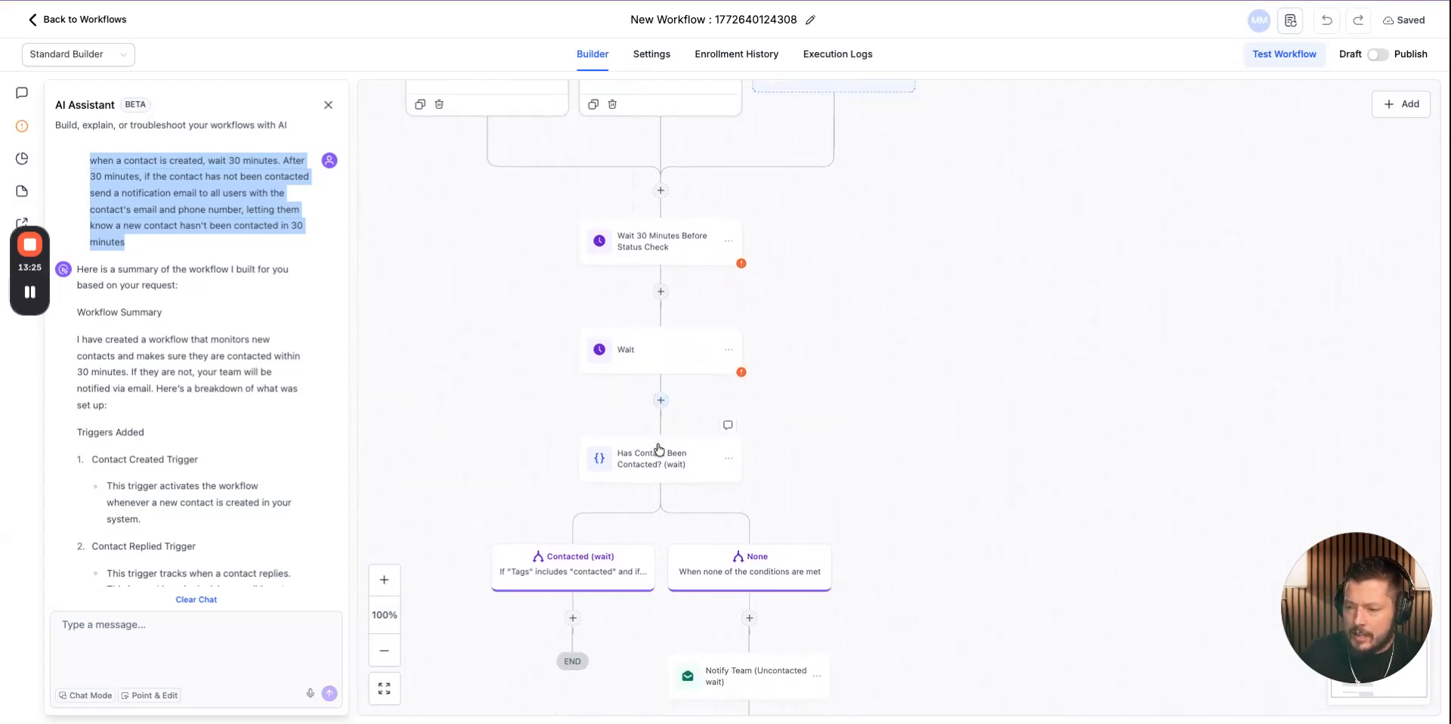
click(642, 406)
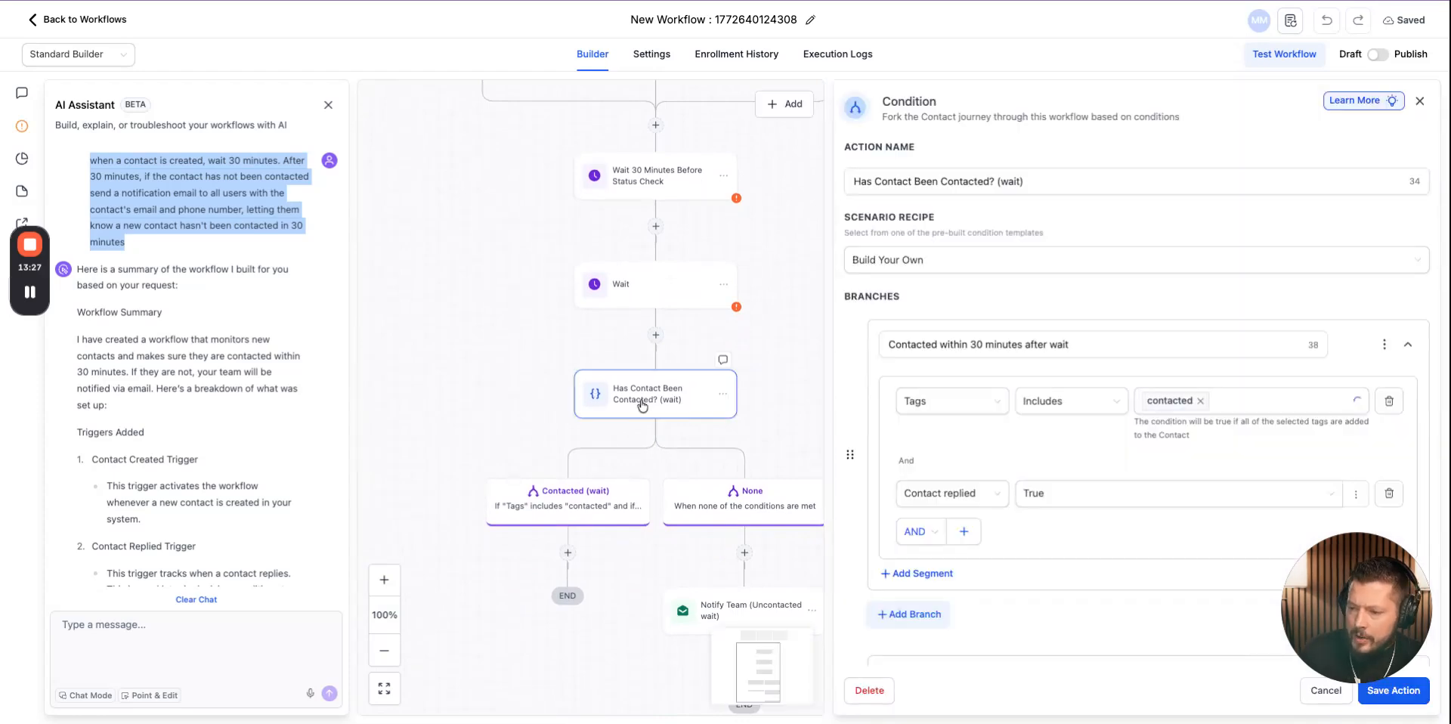
scroll(990, 378, down, 1)
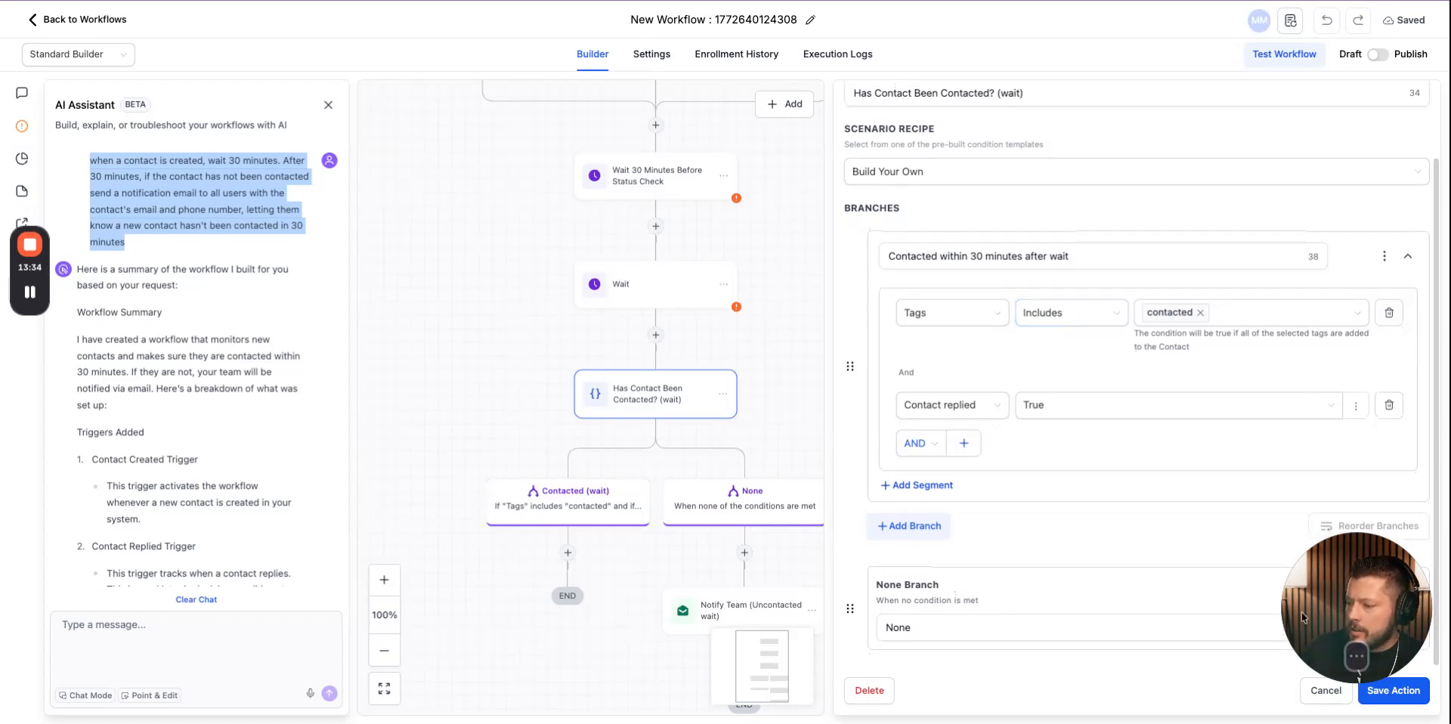
click(1394, 695)
Step: Open the "Notify Team (Uncontacted wait)" email action and read through its subject and message body
scroll(681, 362, down, 3)
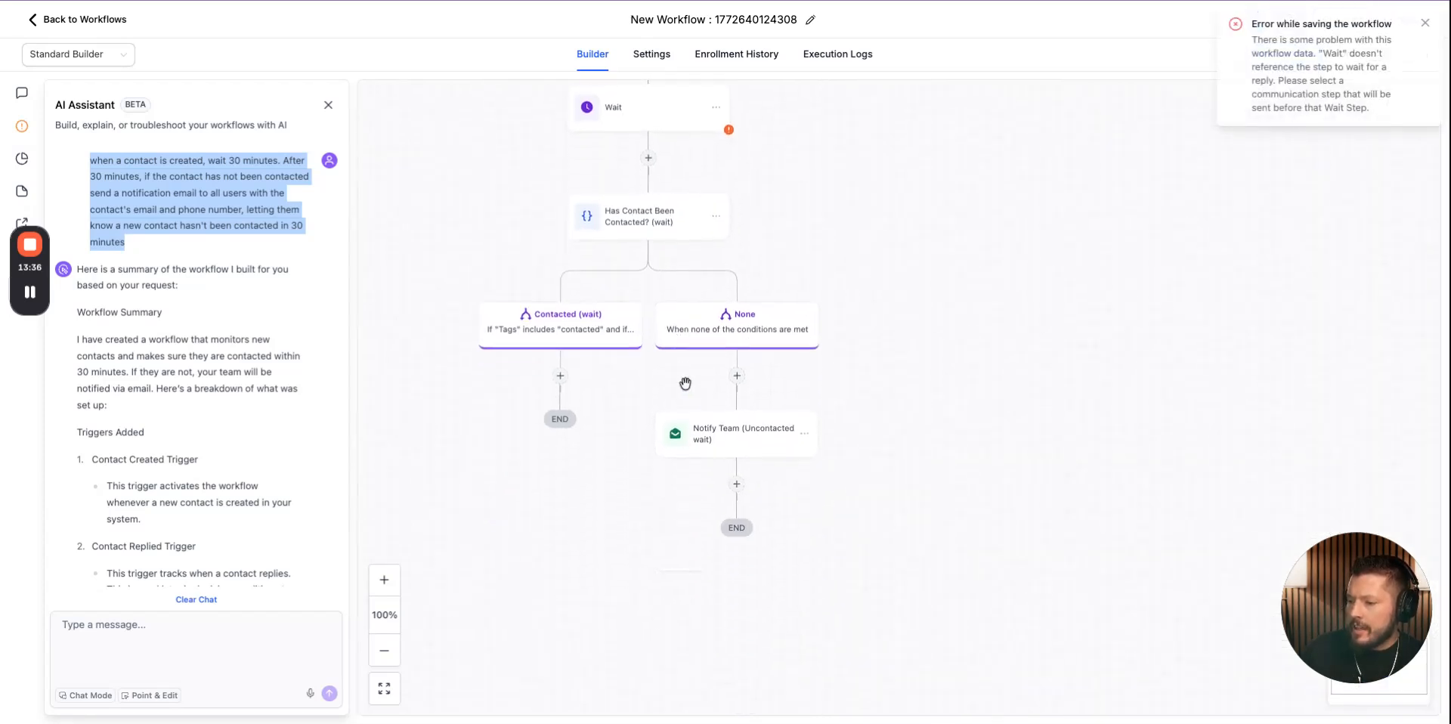
click(724, 435)
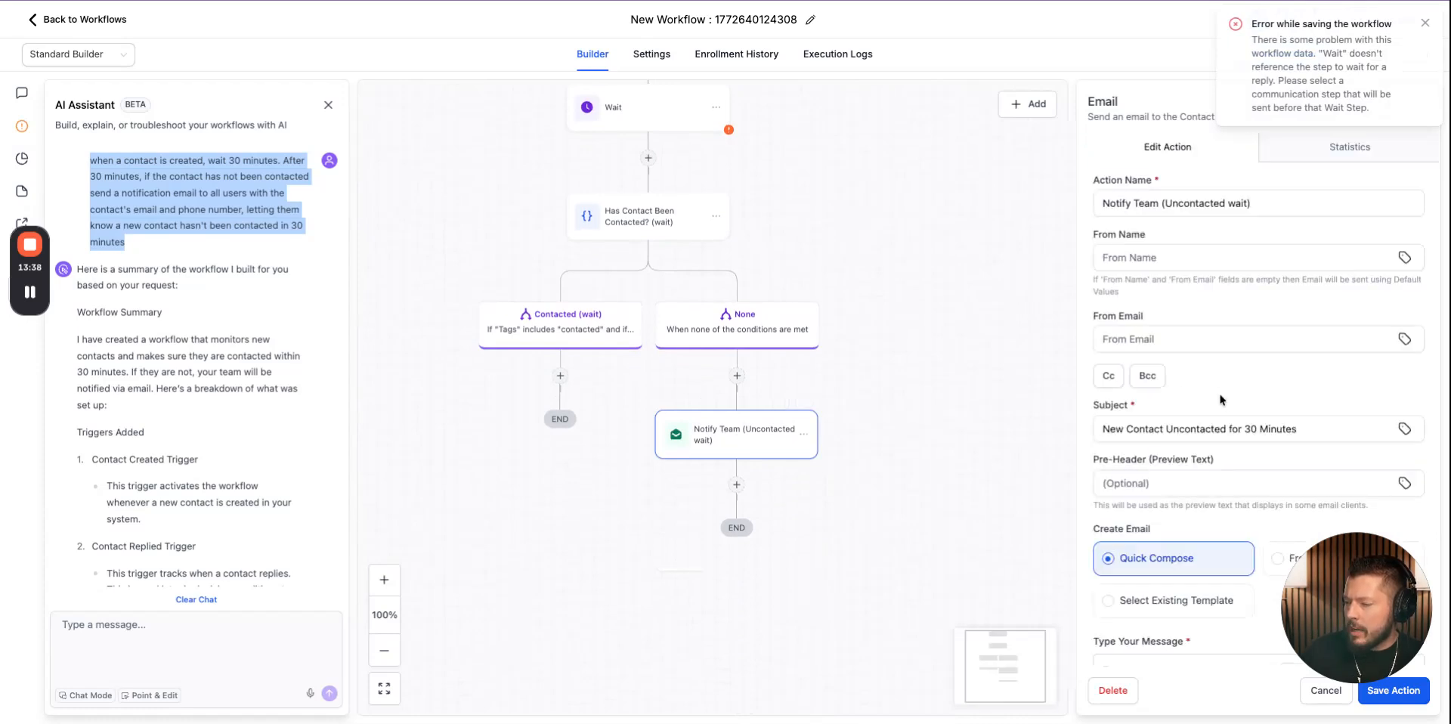
scroll(1166, 457, down, 2)
scroll(1167, 457, down, 5)
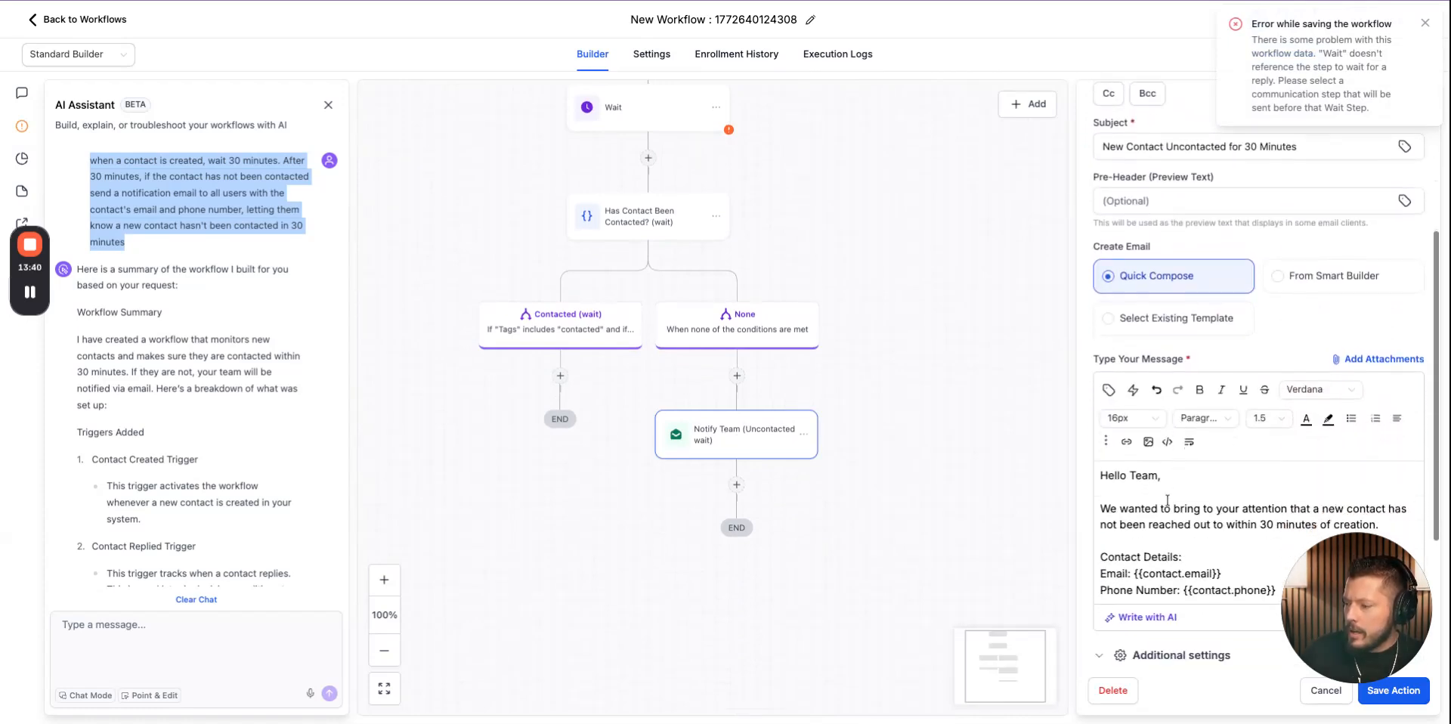
scroll(1167, 501, down, 5)
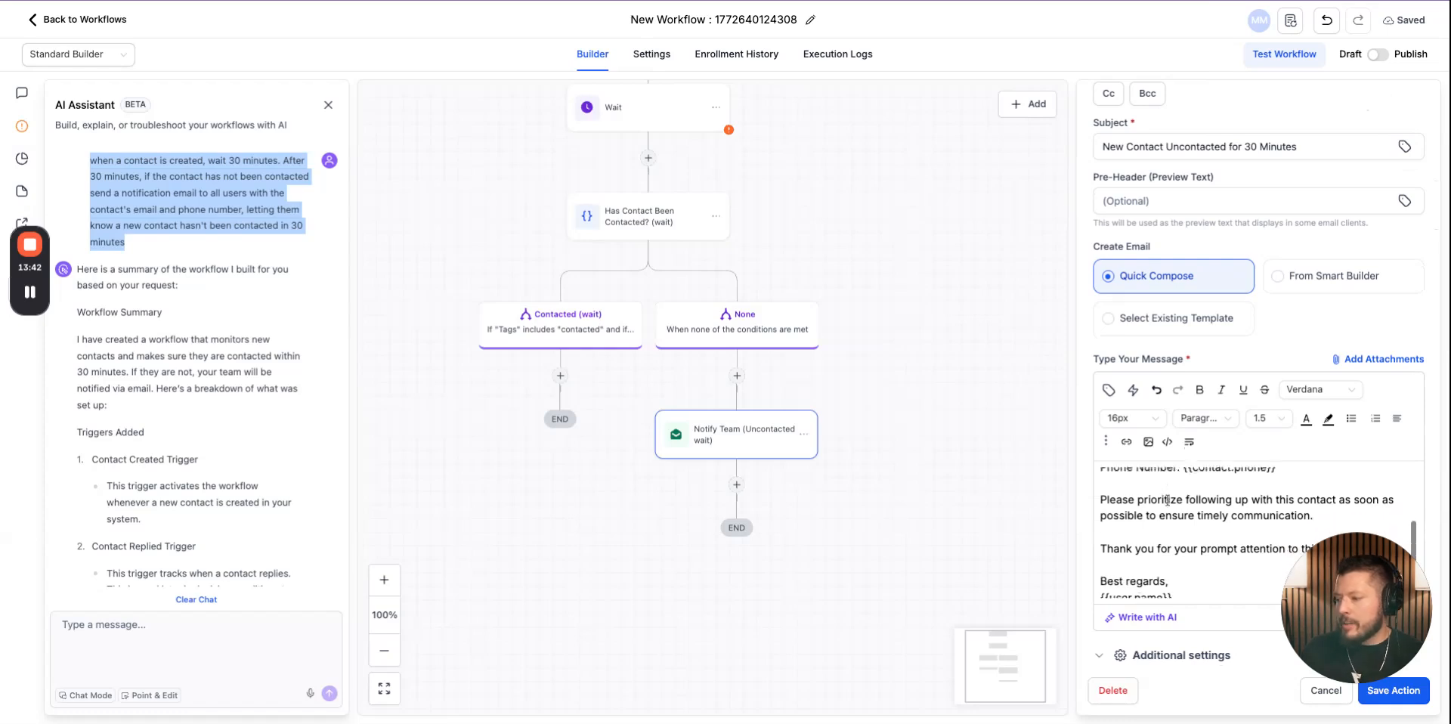
scroll(1225, 484, up, 5)
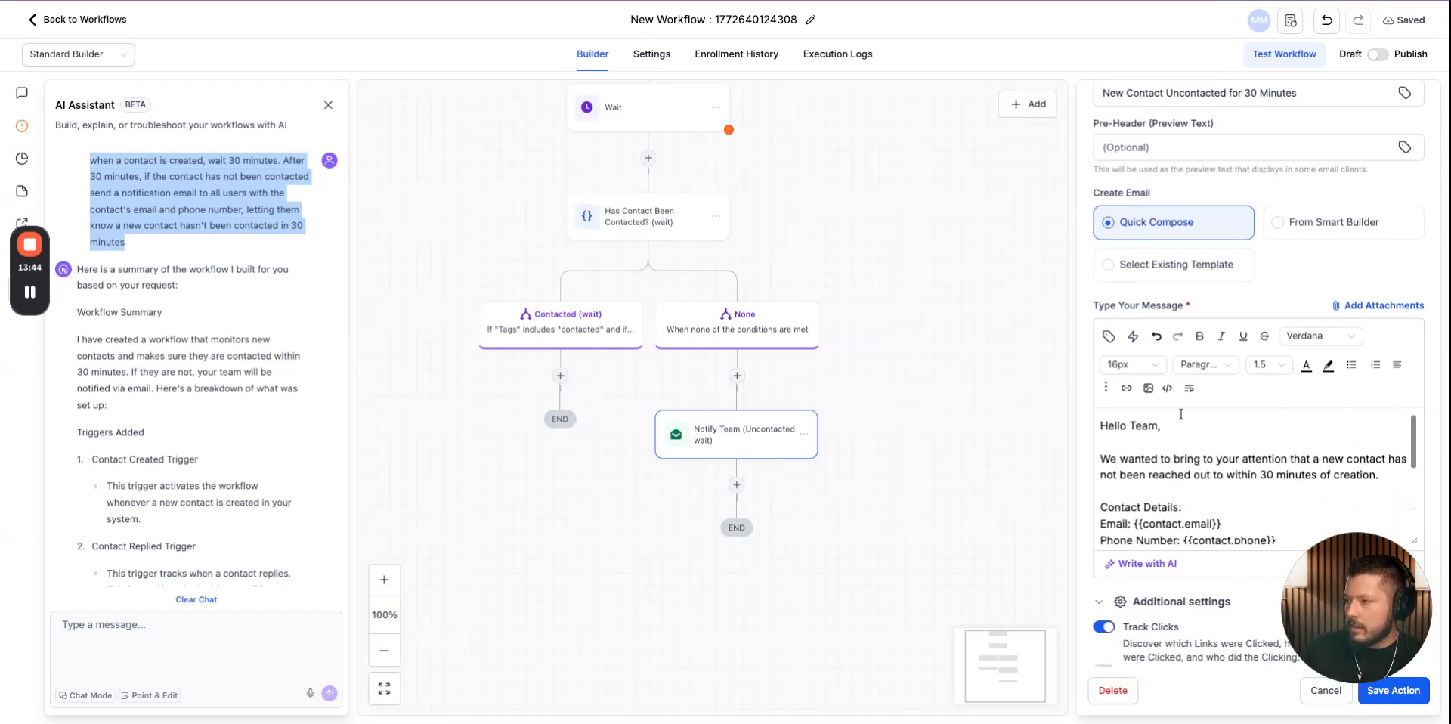
scroll(1222, 269, down, 1)
Step: Check the Notify Team email's action name and sender fields, and compare the action with its place in the workflow
scroll(1222, 269, up, 5)
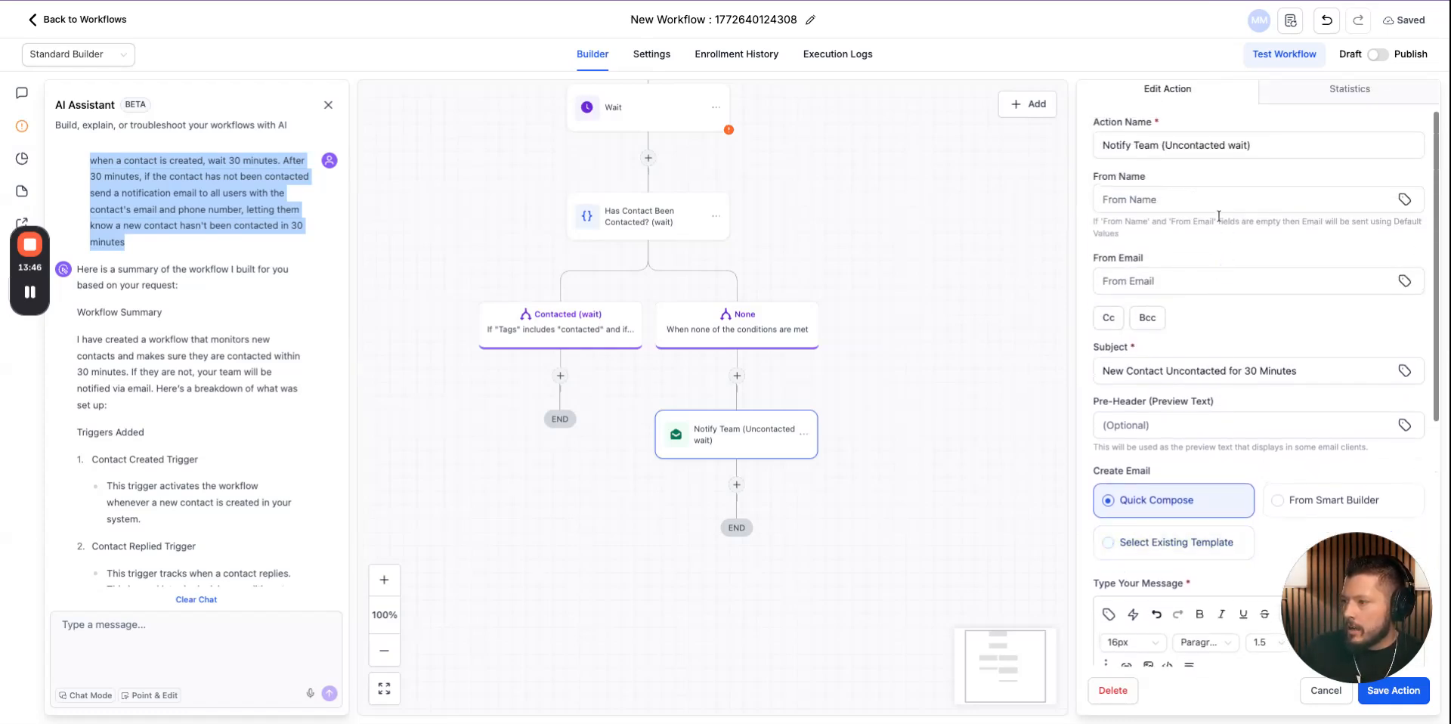
click(1164, 173)
scroll(1164, 173, up, 1)
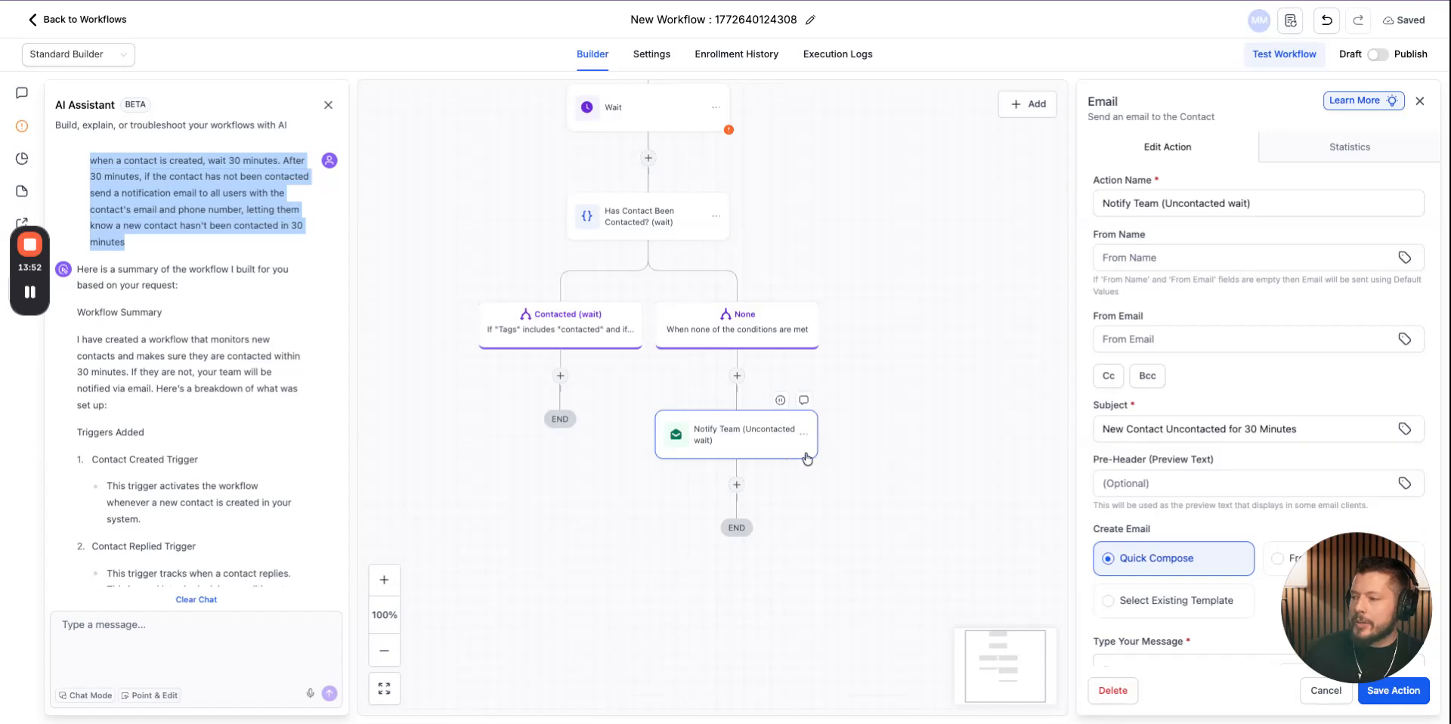
click(1171, 257)
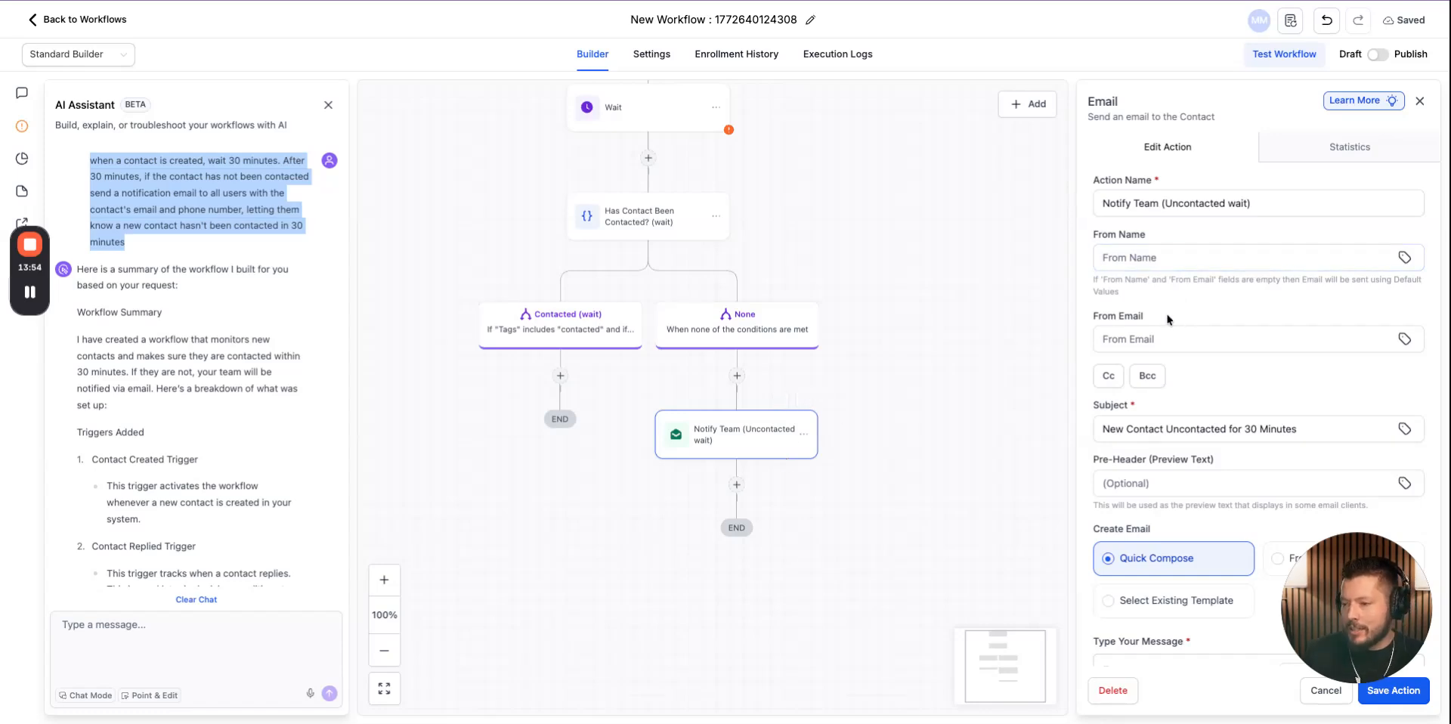
scroll(754, 273, up, 2)
scroll(754, 274, down, 3)
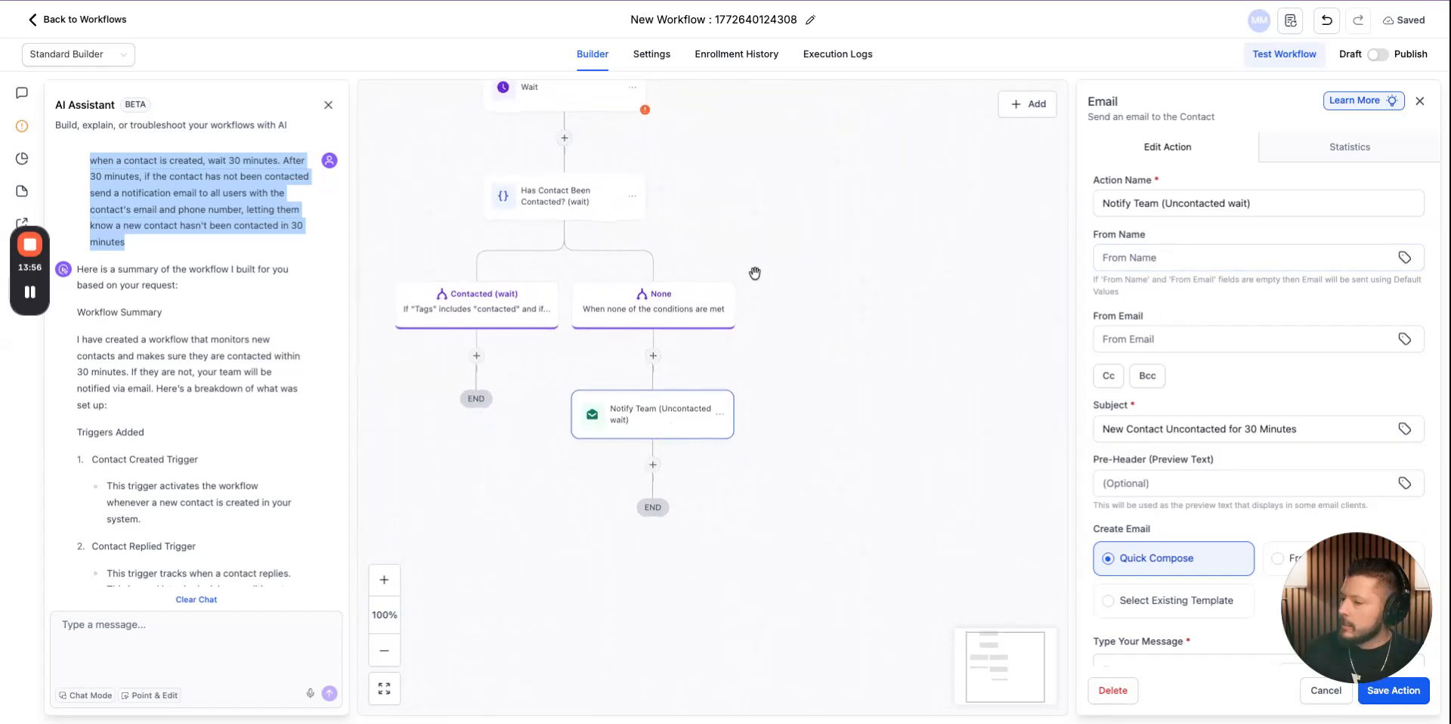